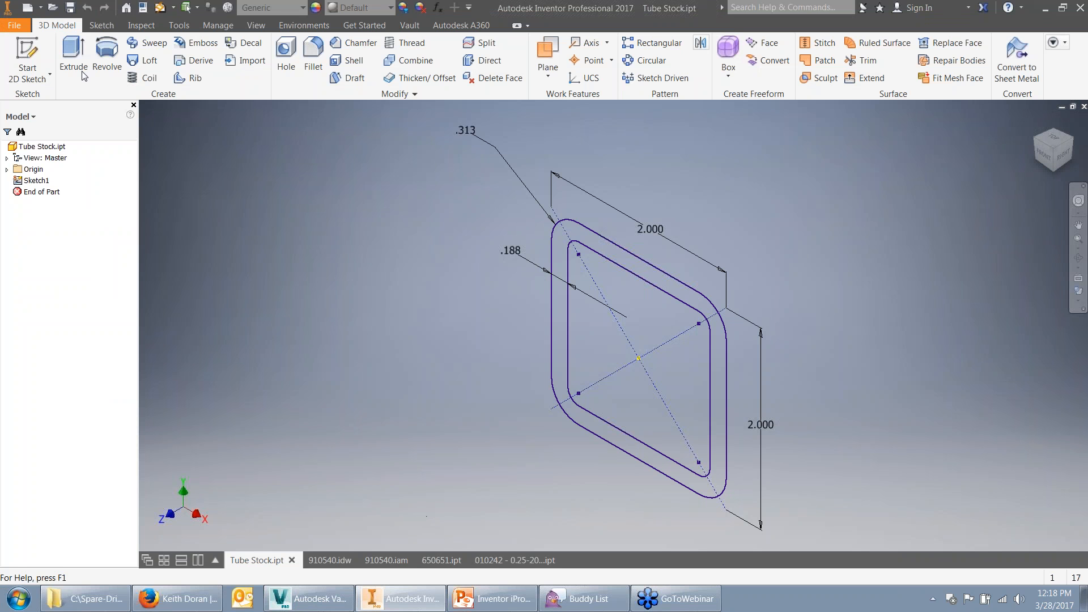
Open the tube profile sketch for editing and display its dimensions as expressions
double_click(35, 181)
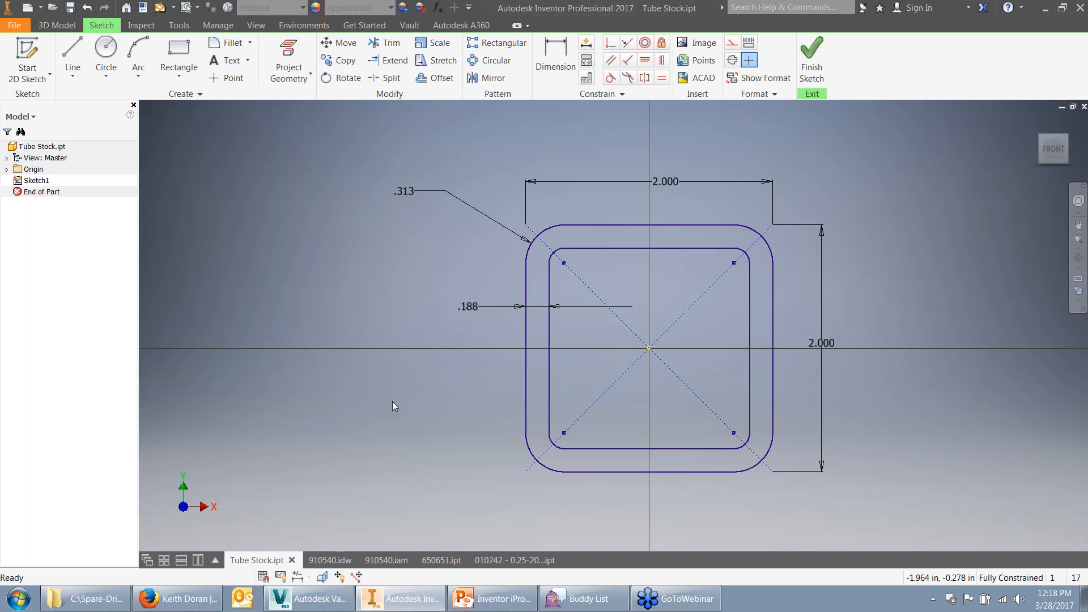
click(309, 577)
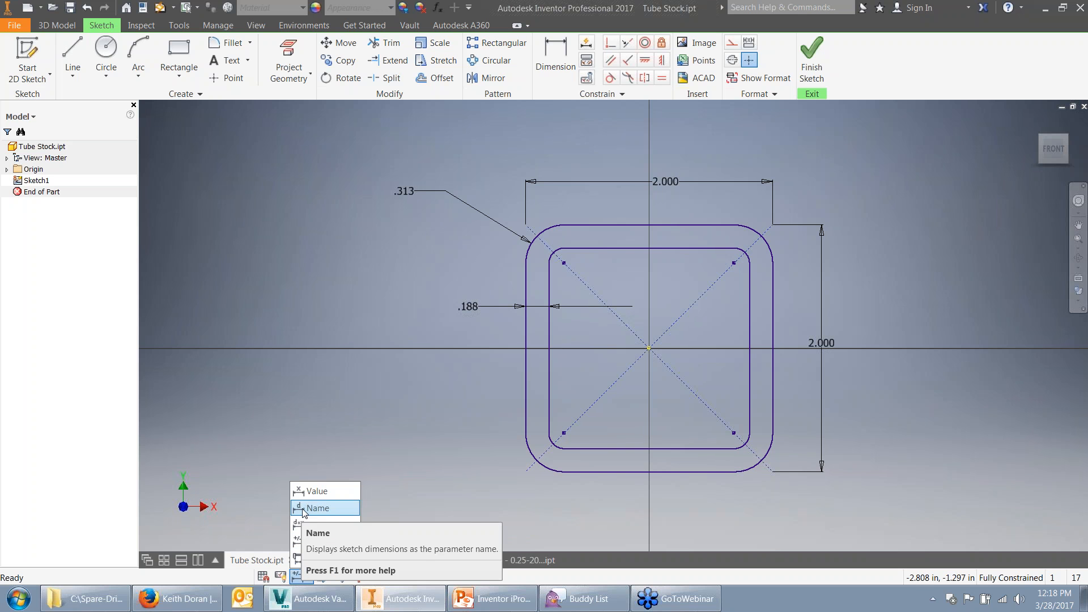
click(322, 525)
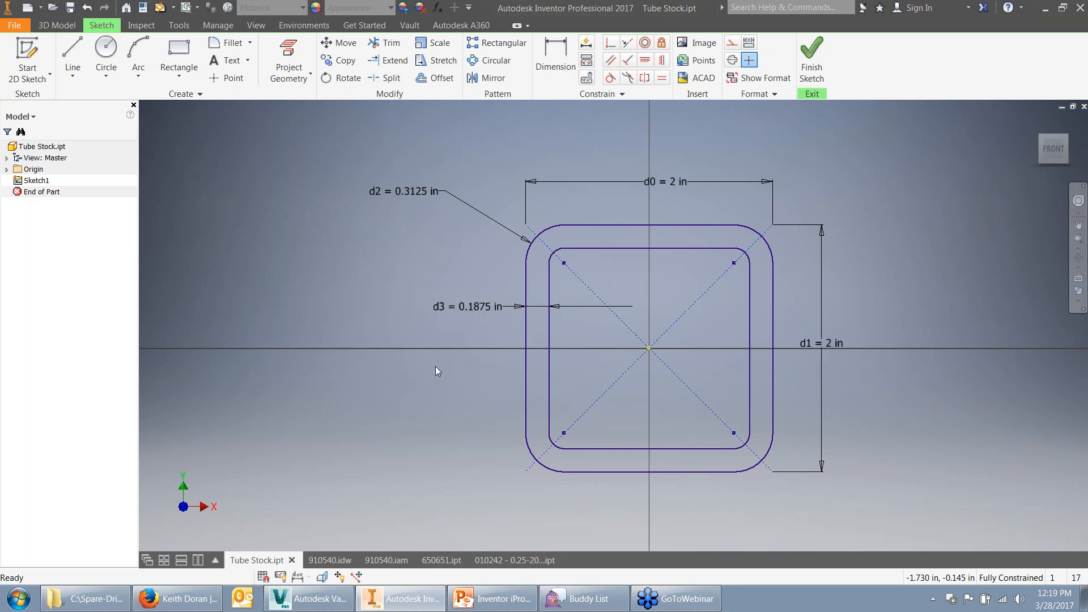
Switch the sketch dimension display to parameter names, and return it to the tolerance display
click(305, 577)
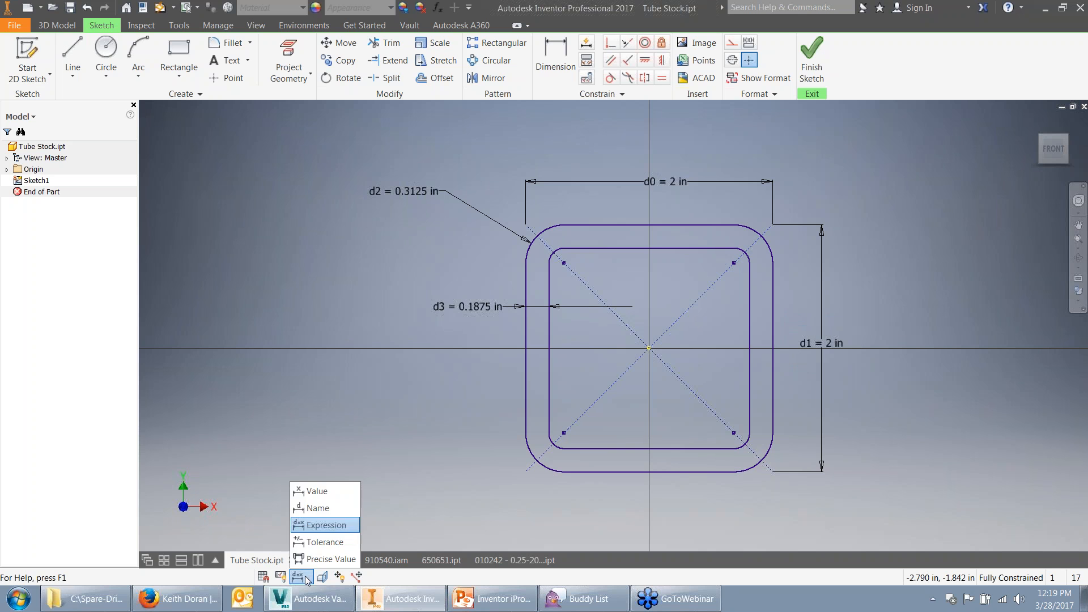
click(320, 508)
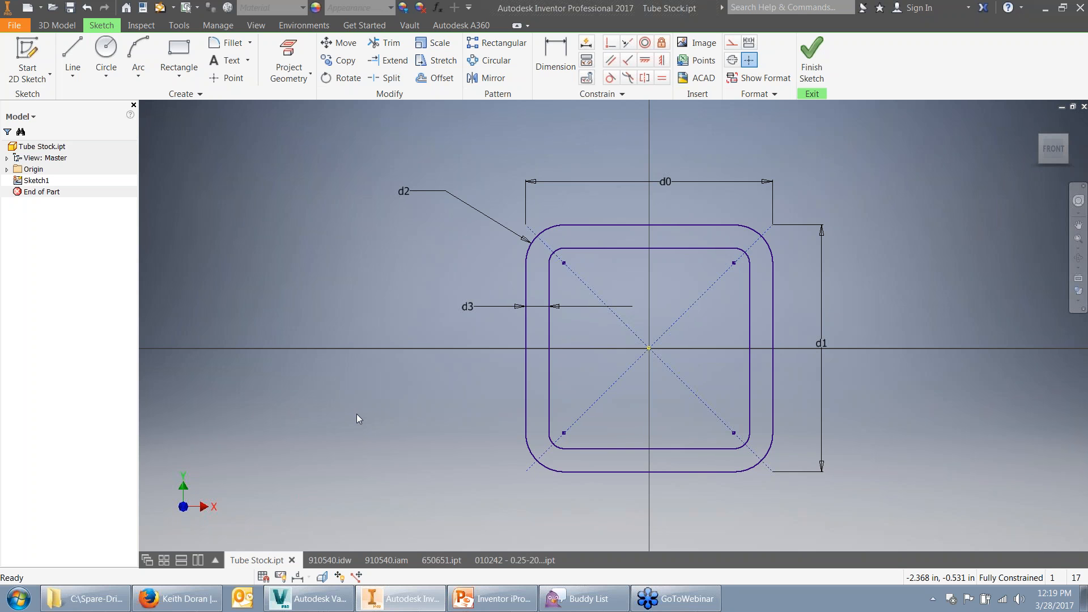
click(301, 576)
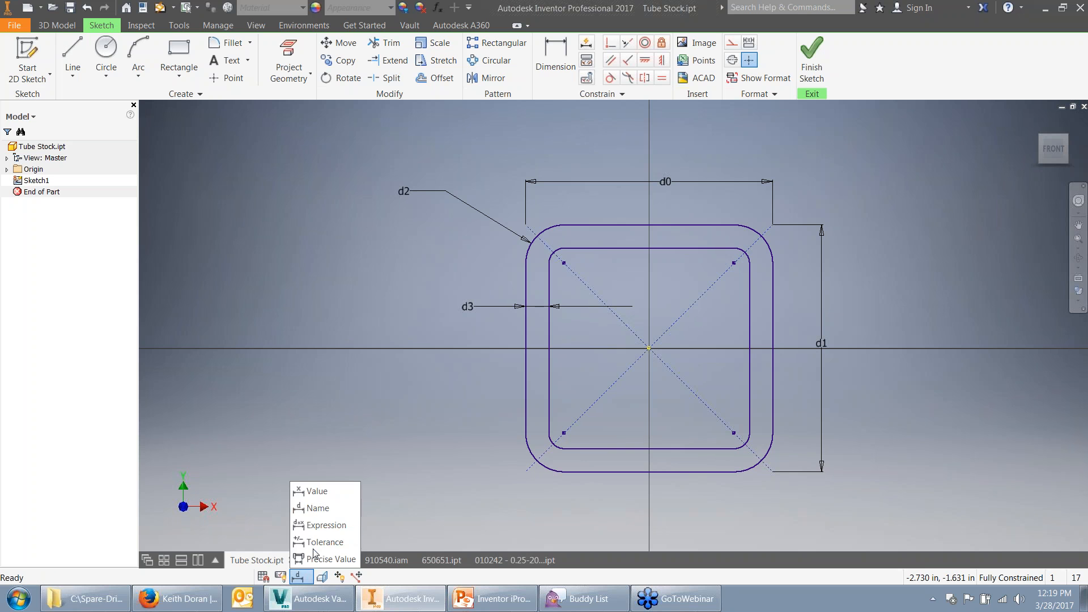
click(315, 544)
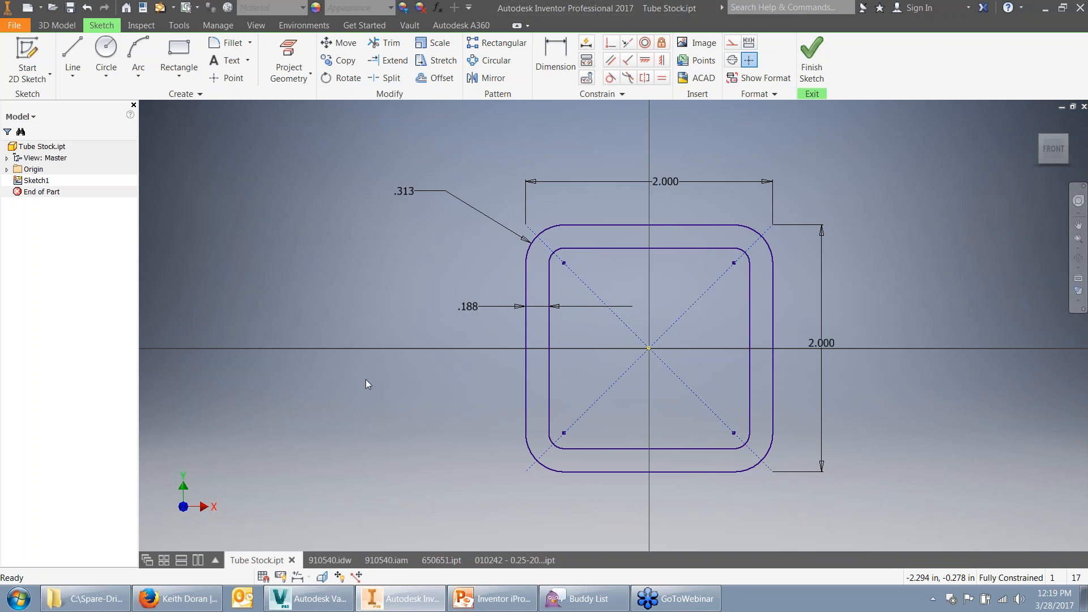
Open the parameters table and rename model parameter d0 to Width and d1 to Height
click(218, 24)
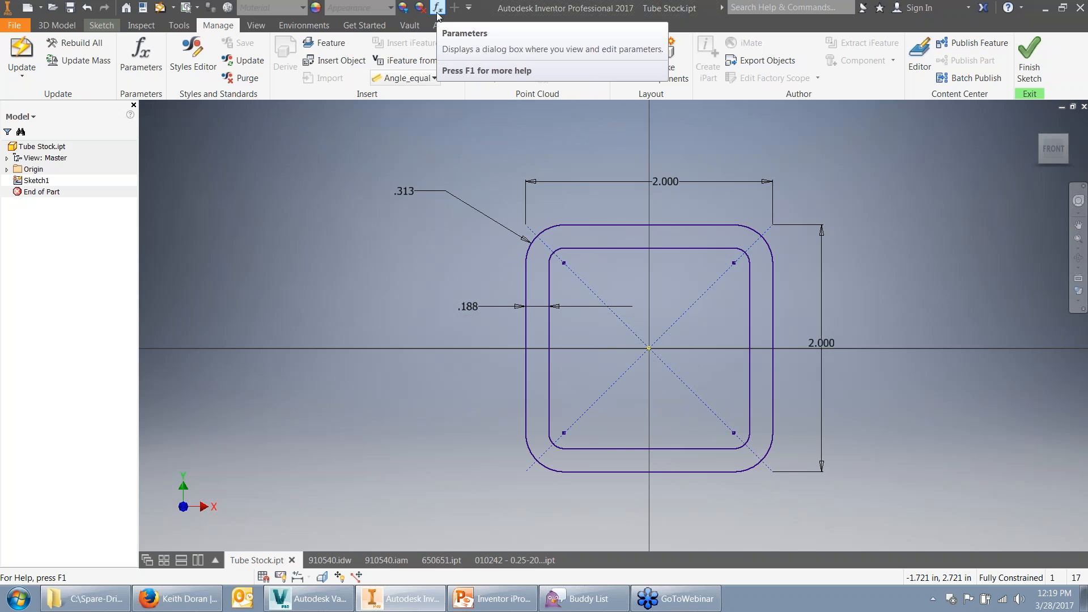
click(158, 63)
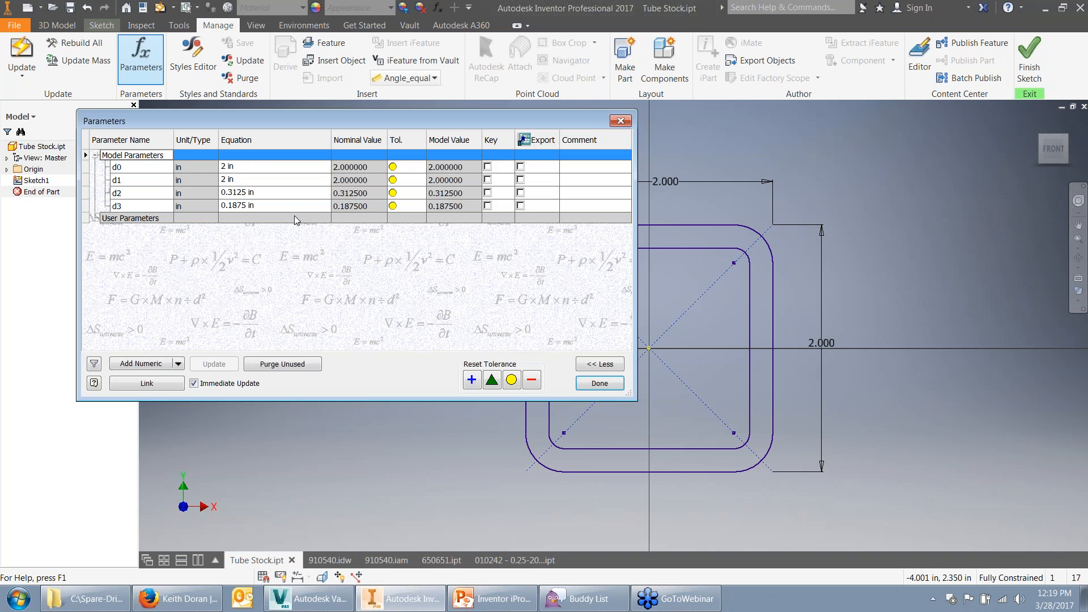
drag(492, 139, 496, 139)
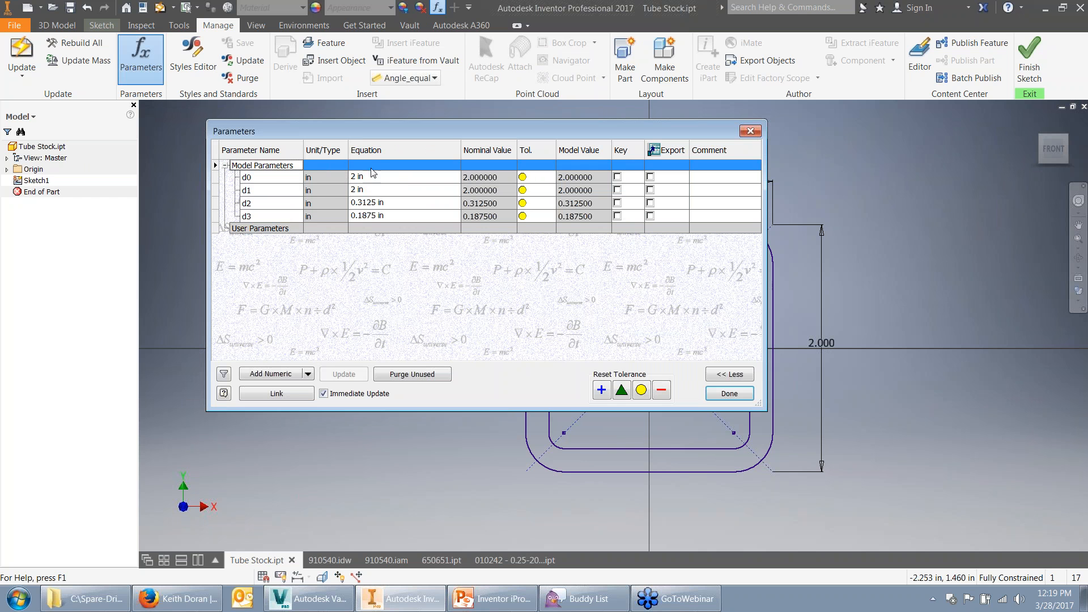
click(383, 179)
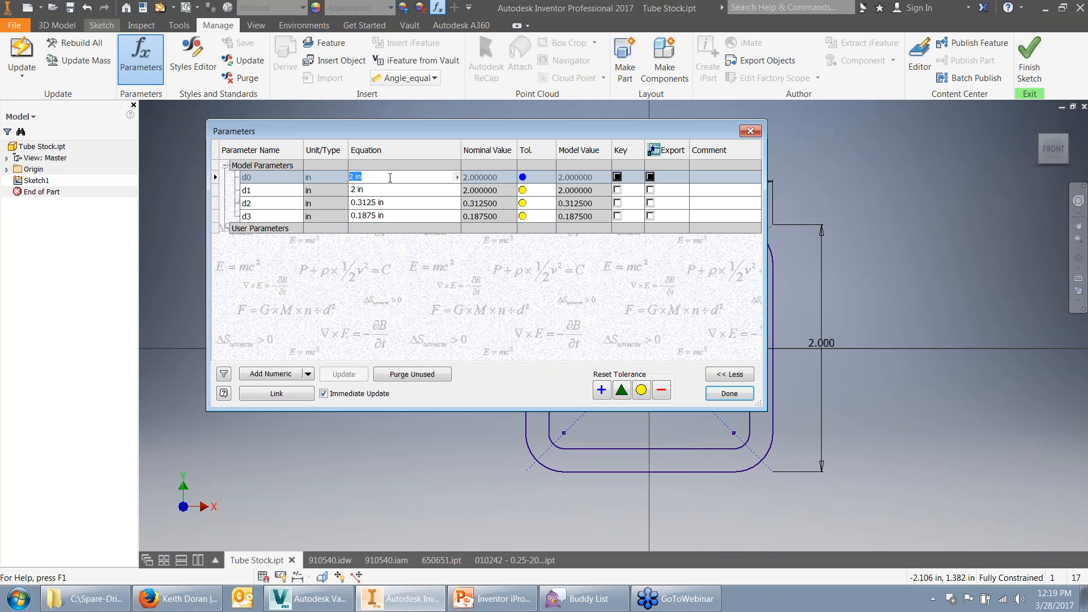
click(270, 177)
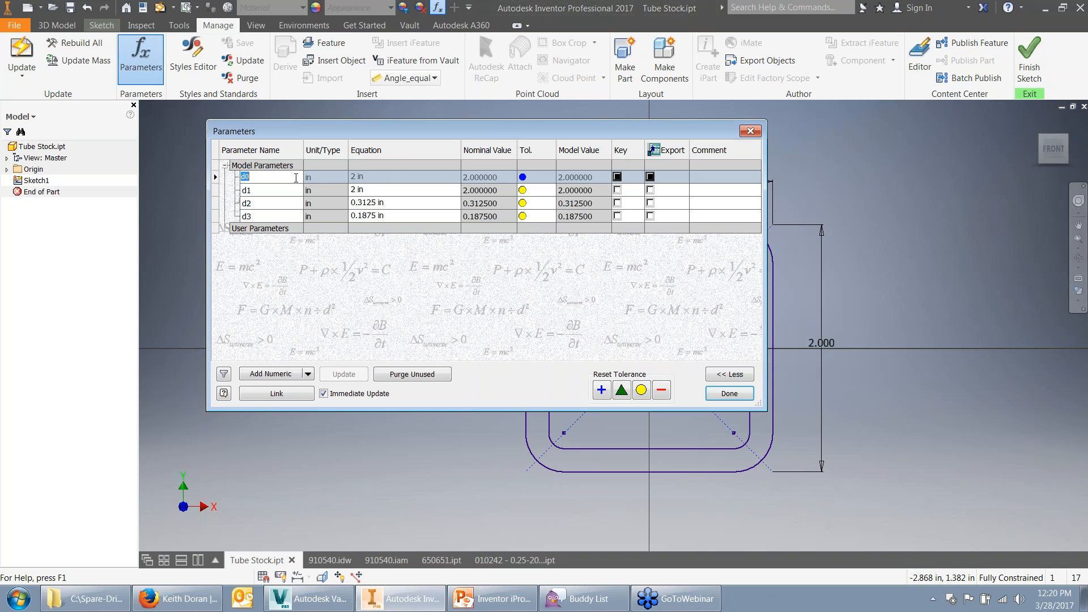
text(Width)
mouse_move(542, 131)
mouse_down()
mouse_move(637, 192)
mouse_move(625, 226)
mouse_move(624, 156)
mouse_up()
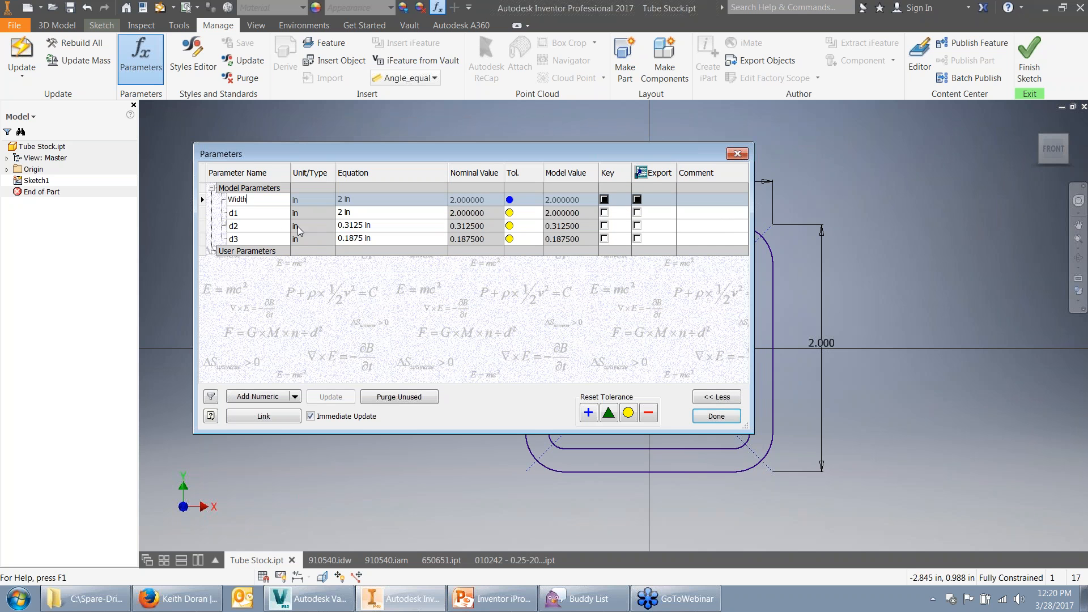
click(266, 212)
text(Height)
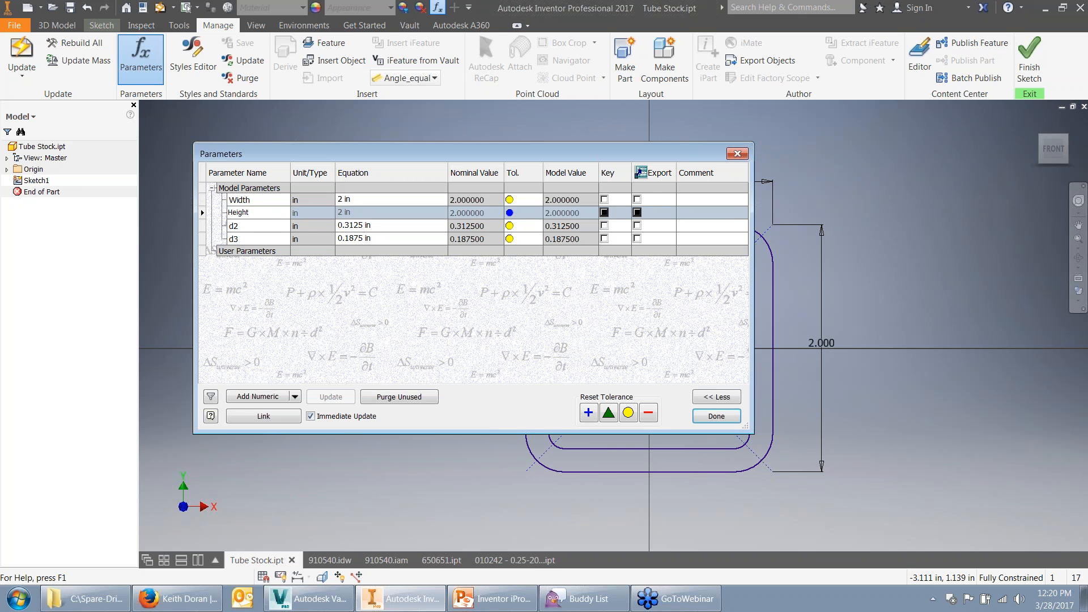
Rename model parameter d2 to Corner_Radius and d3 to Wall_Thickness, and close the parameters table
click(267, 226)
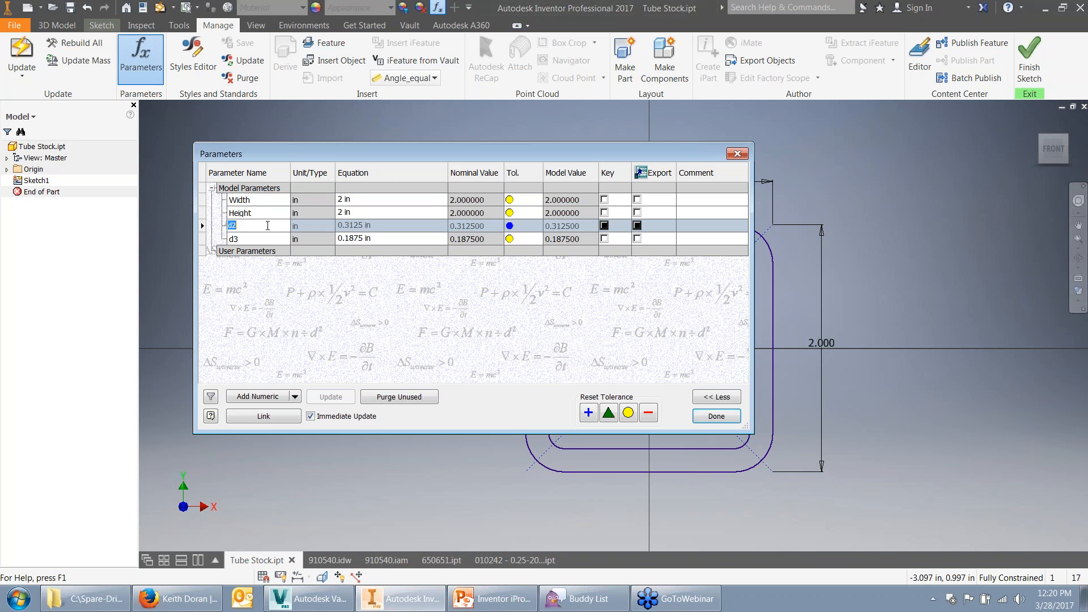
text(Corner_Radius)
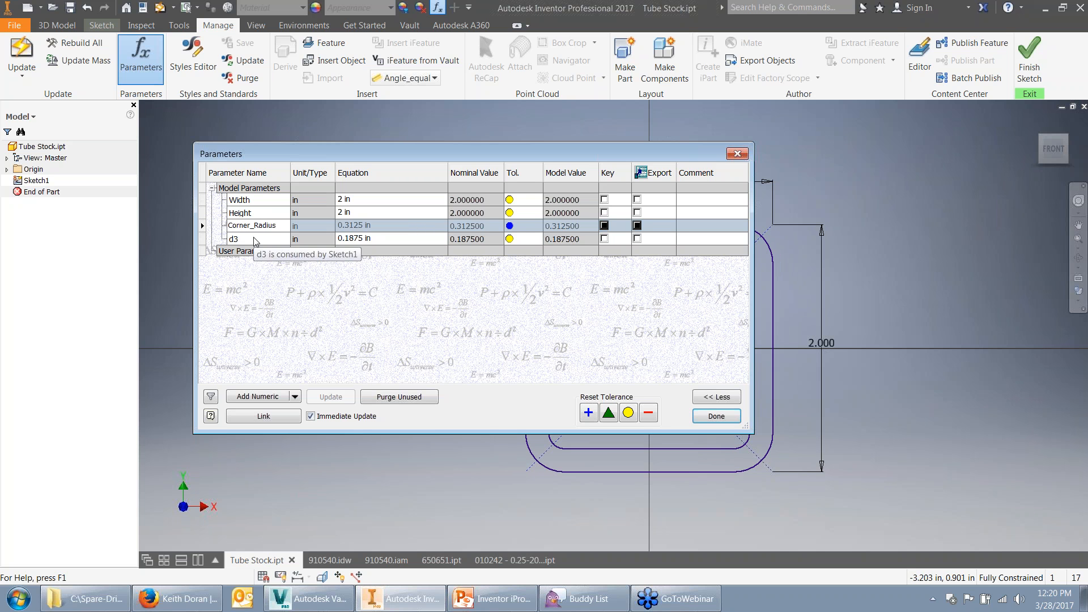
drag(253, 227, 251, 227)
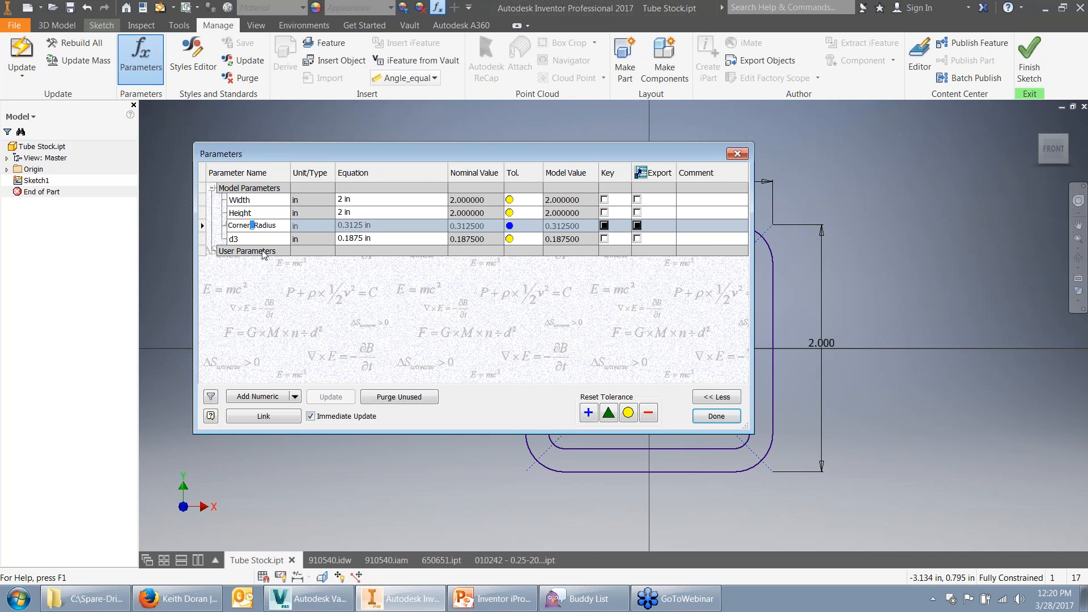
click(265, 238)
text(Wall_Thickness)
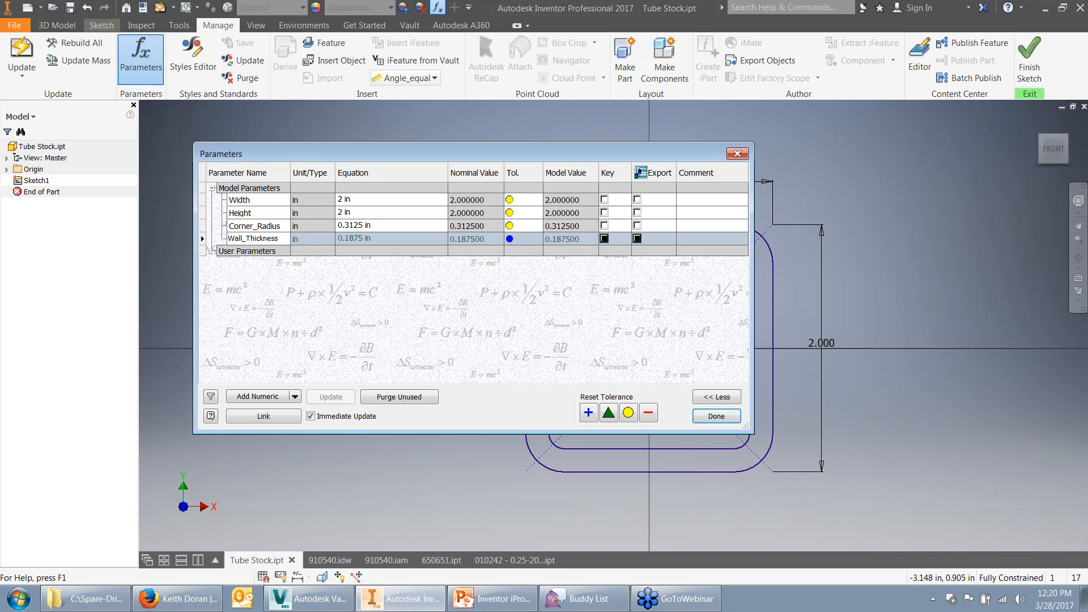
key(Return)
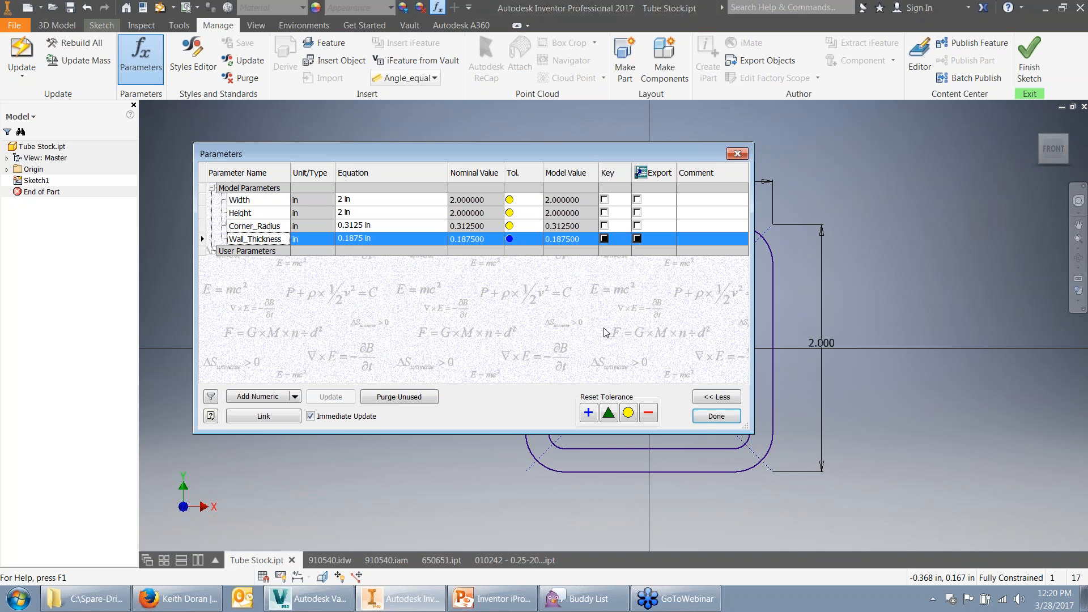
click(703, 418)
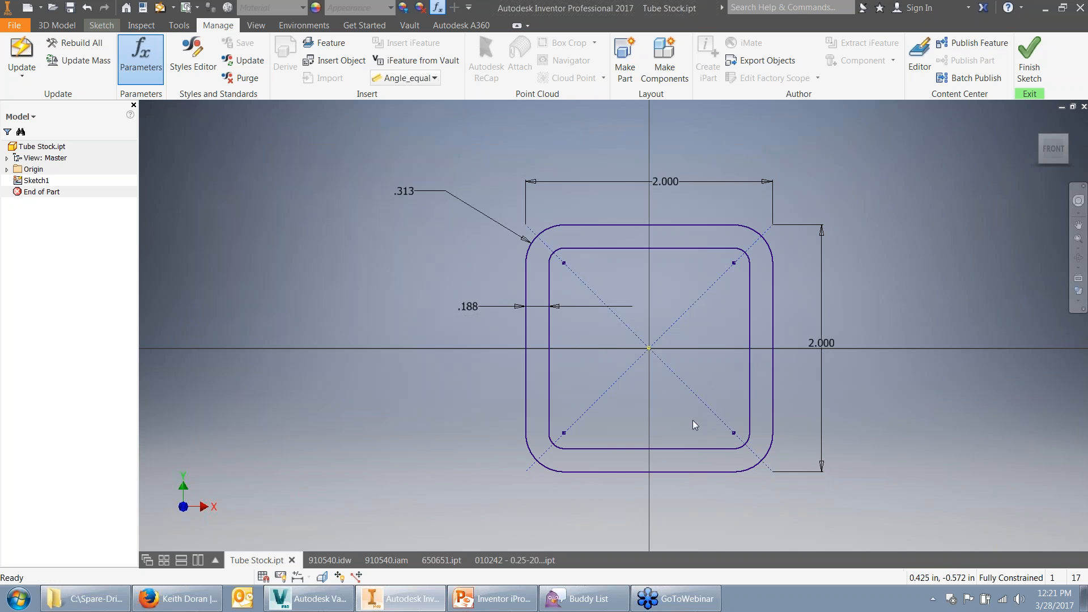
Display the sketch dimensions as expressions and finish editing the sketch
click(300, 577)
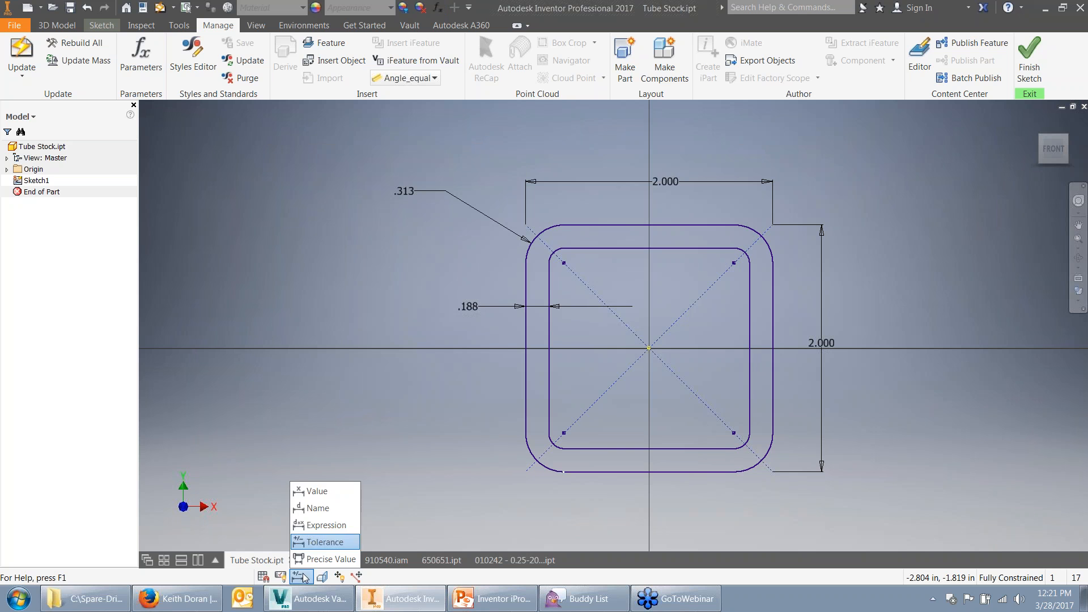
click(326, 525)
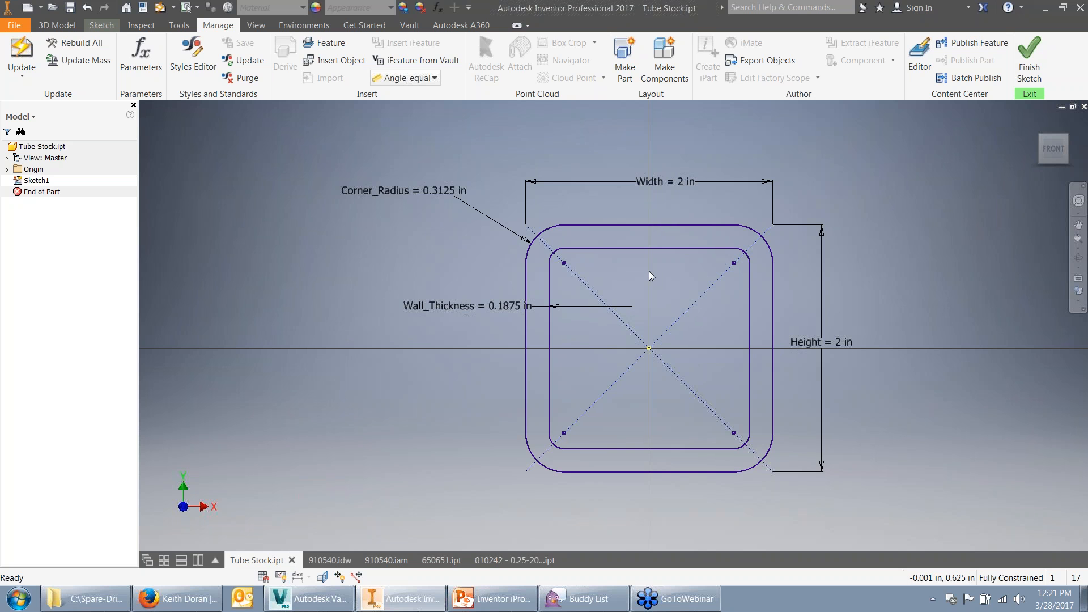
click(1029, 62)
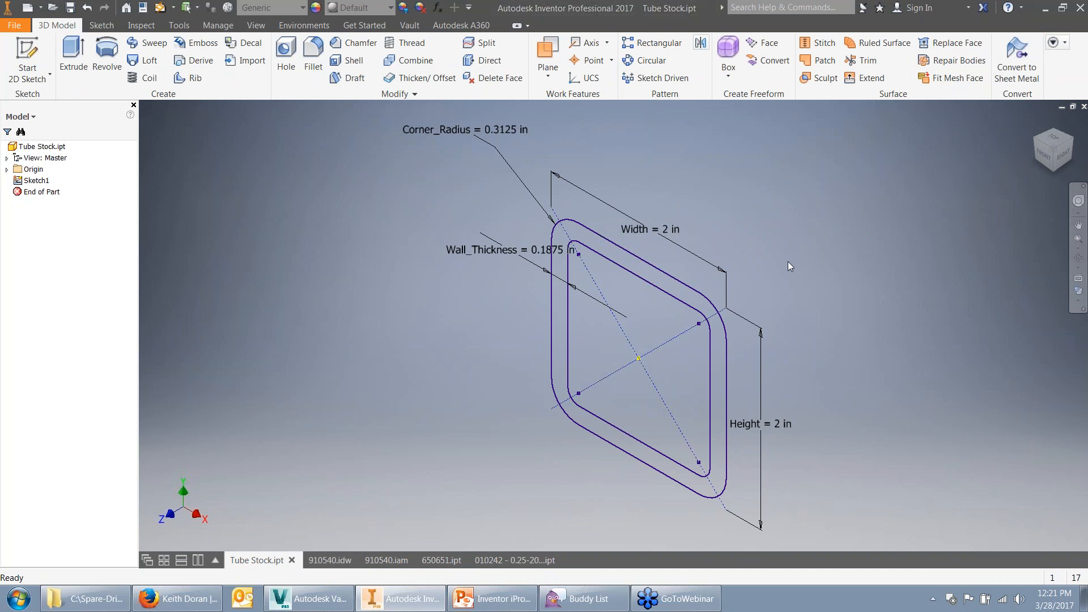
Set up an extrusion of the tube wall profile with a distance of 6 in, symmetric about the sketch plane
click(74, 57)
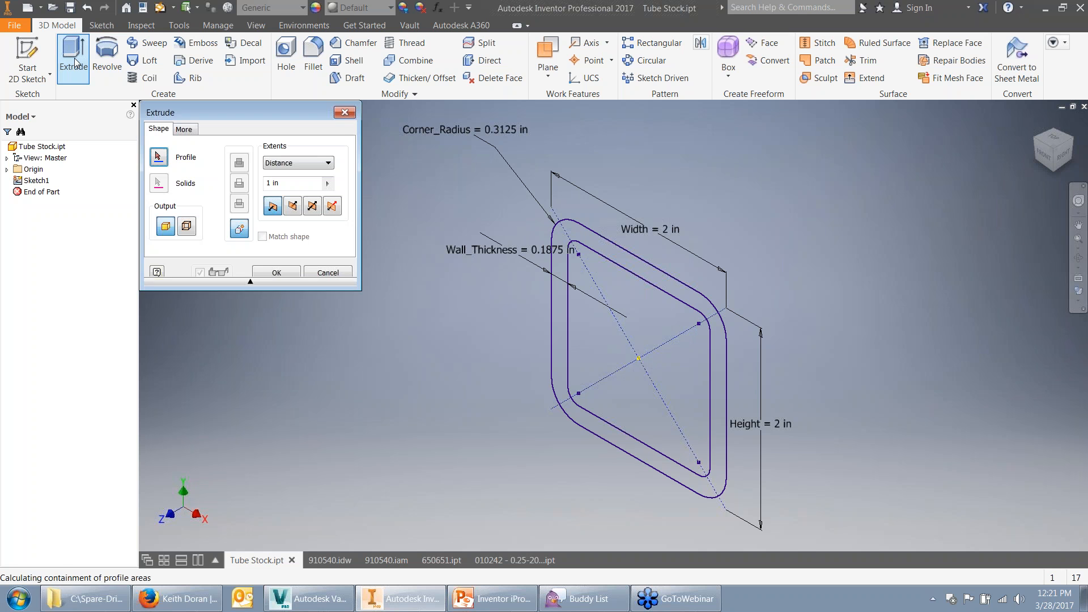
drag(263, 110, 288, 115)
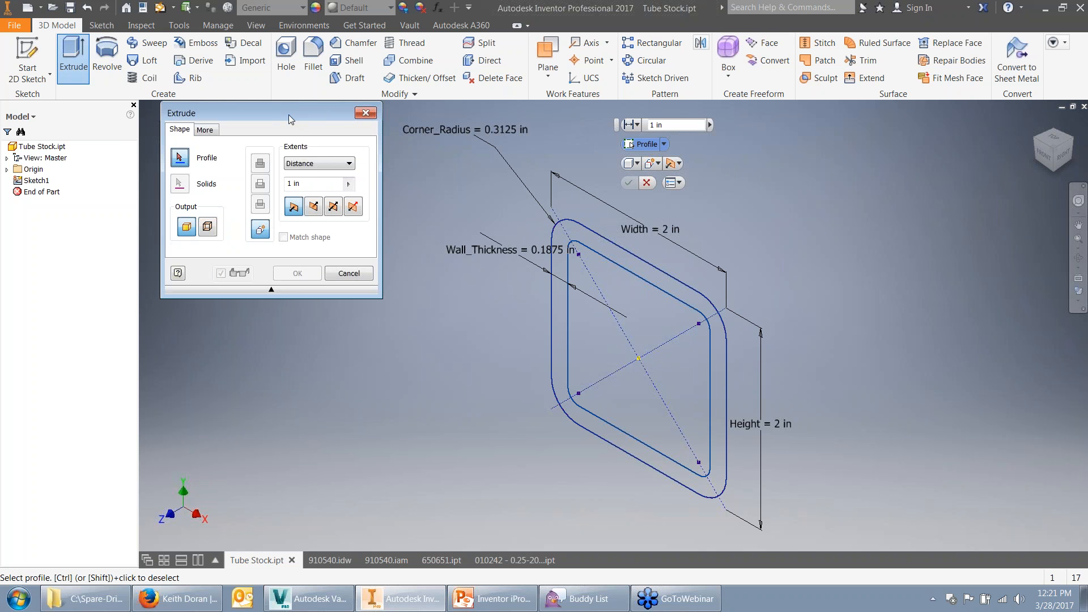
click(306, 184)
text(6)
click(333, 207)
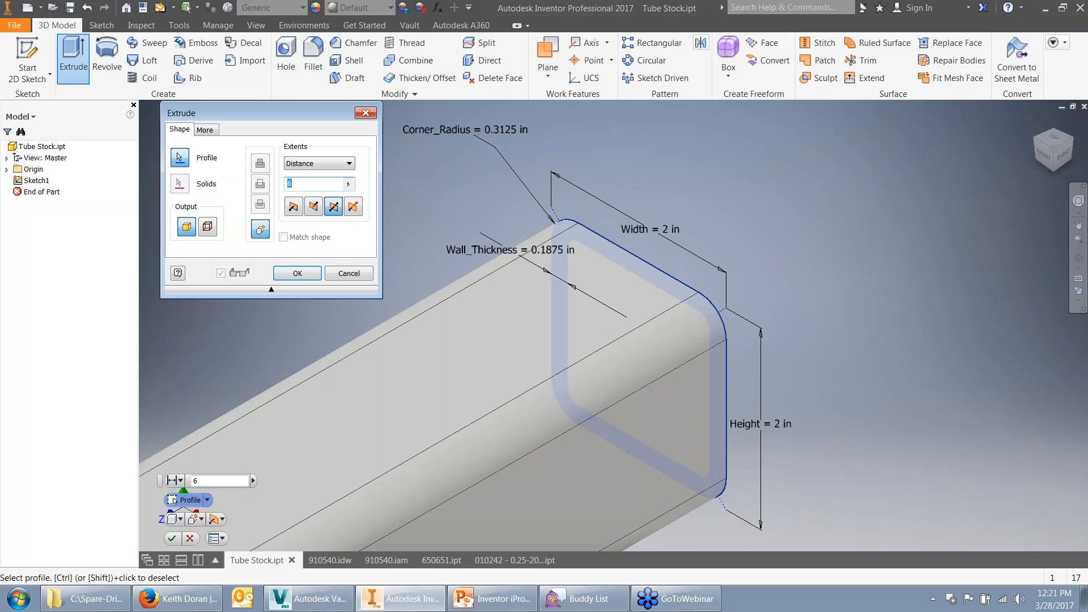
scroll(800, 220, down, 3)
middle_drag(782, 229, 796, 242)
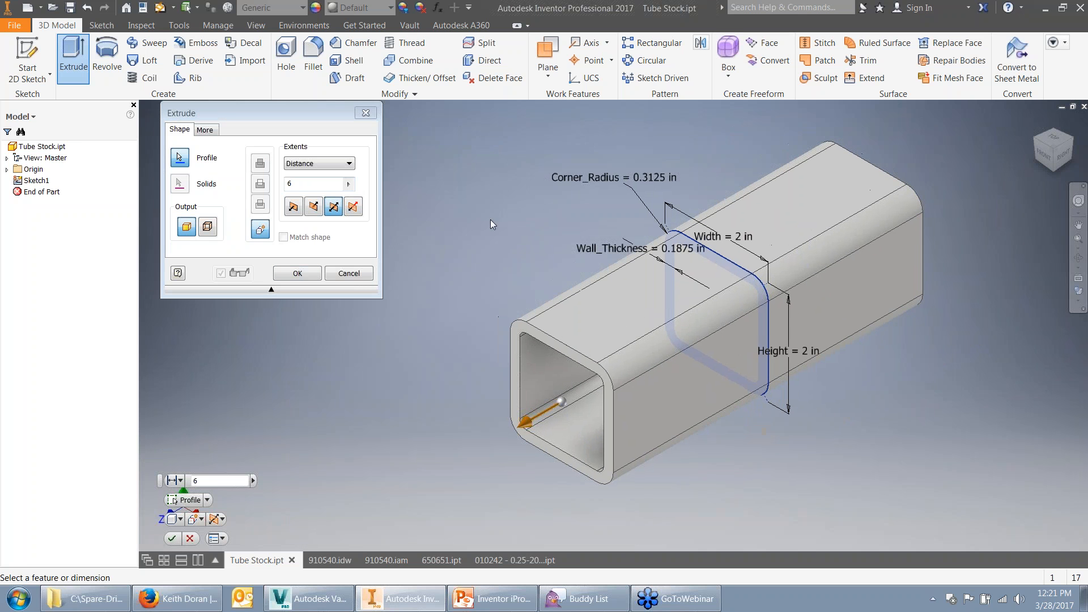
Define the extrusion distance as Tube_Length=6in, create the tube, and check the new parameter in the parameters table
click(300, 184)
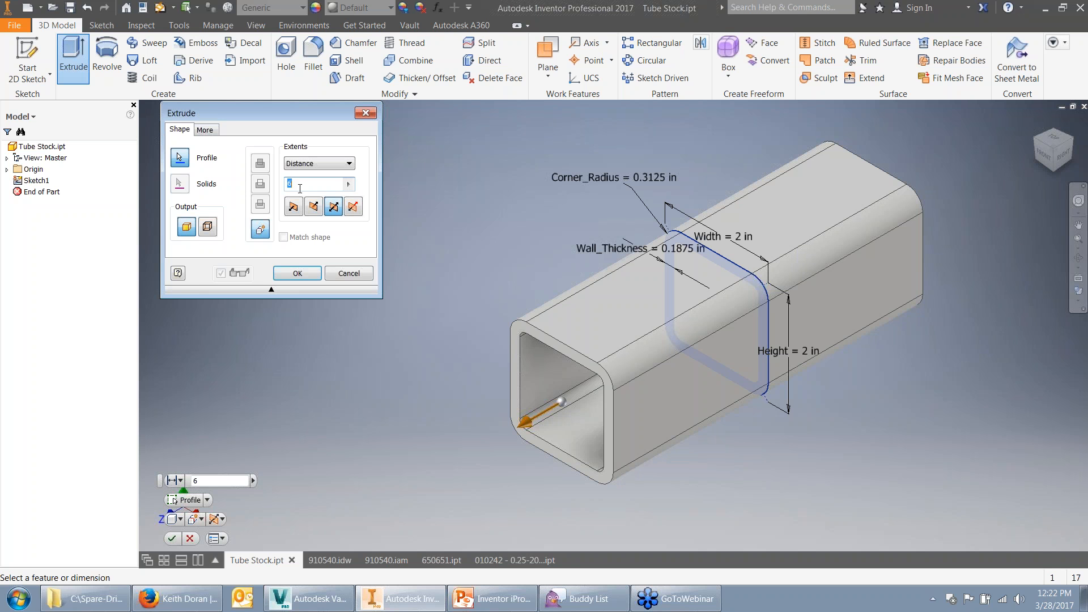
text(Tube)
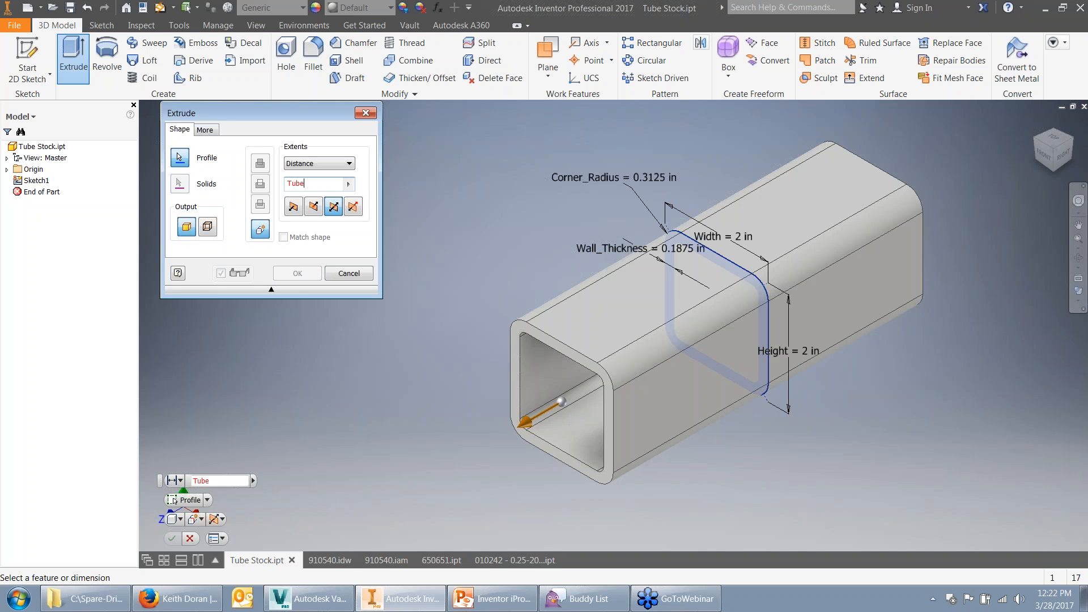
text(_Length=6in)
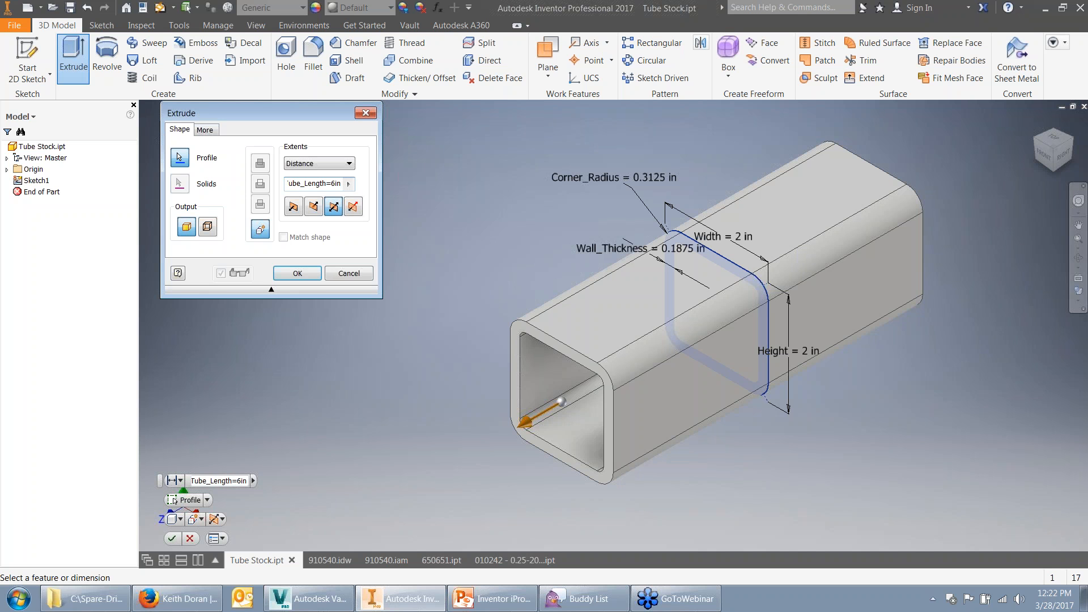
click(298, 274)
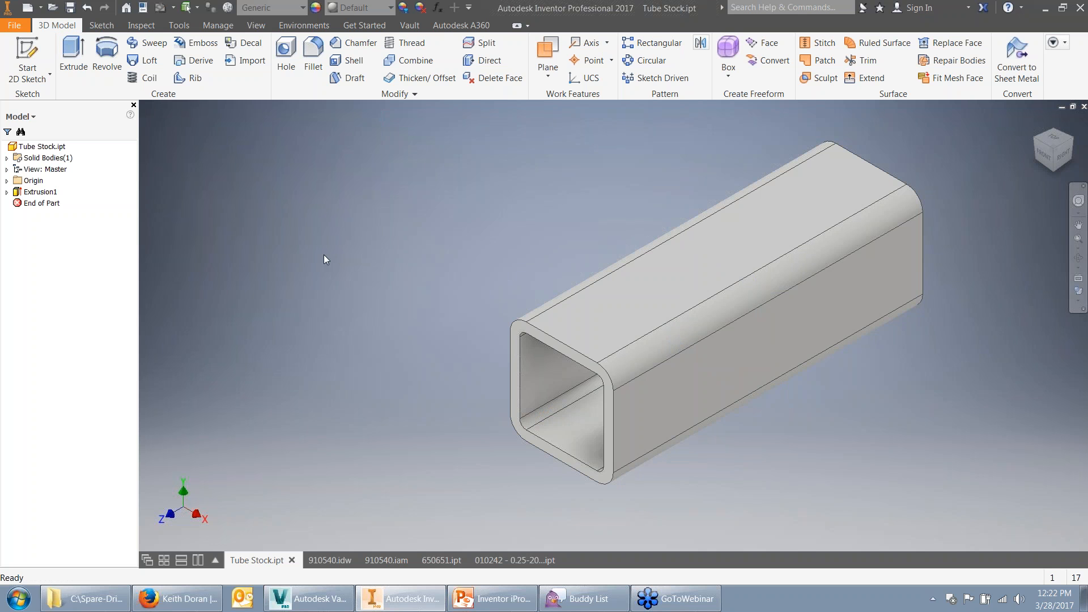
click(440, 8)
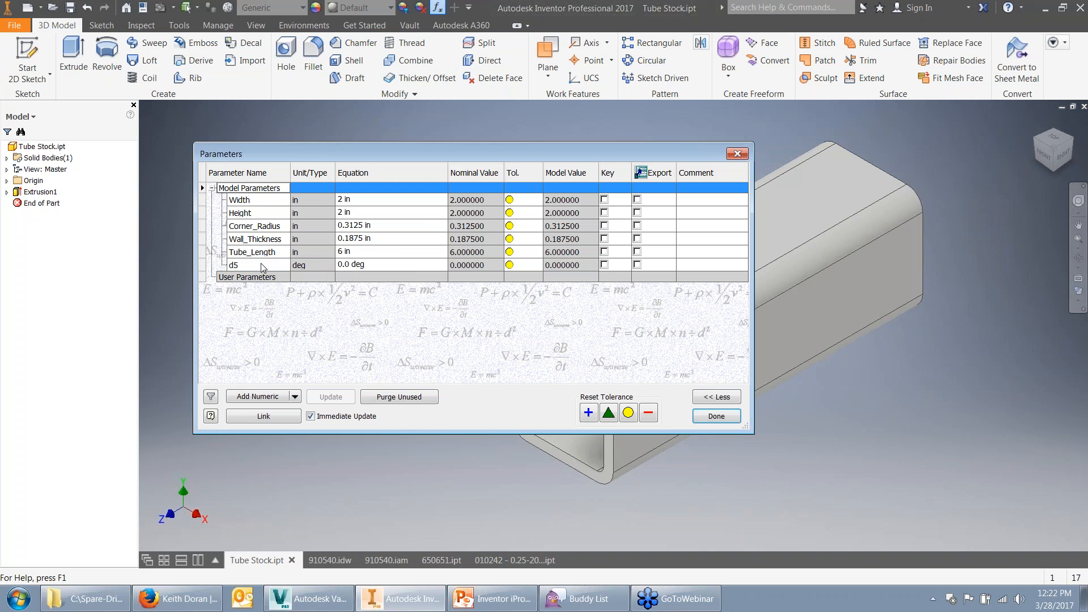
click(714, 418)
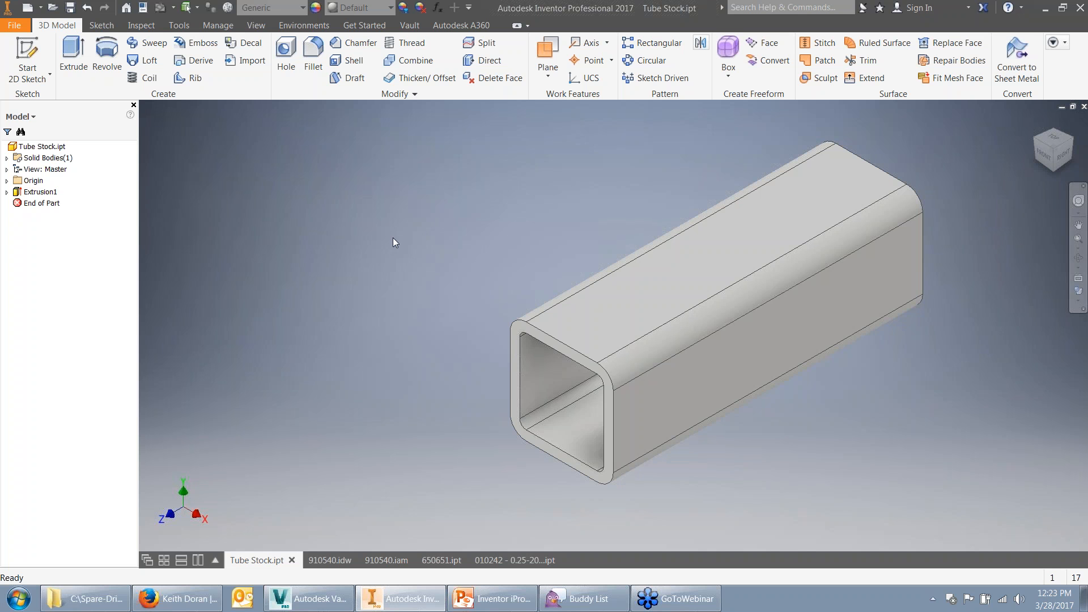
Enter the description 2" x 2" x 3/16" Sq Tube in the part's project iProperties and apply it
click(143, 8)
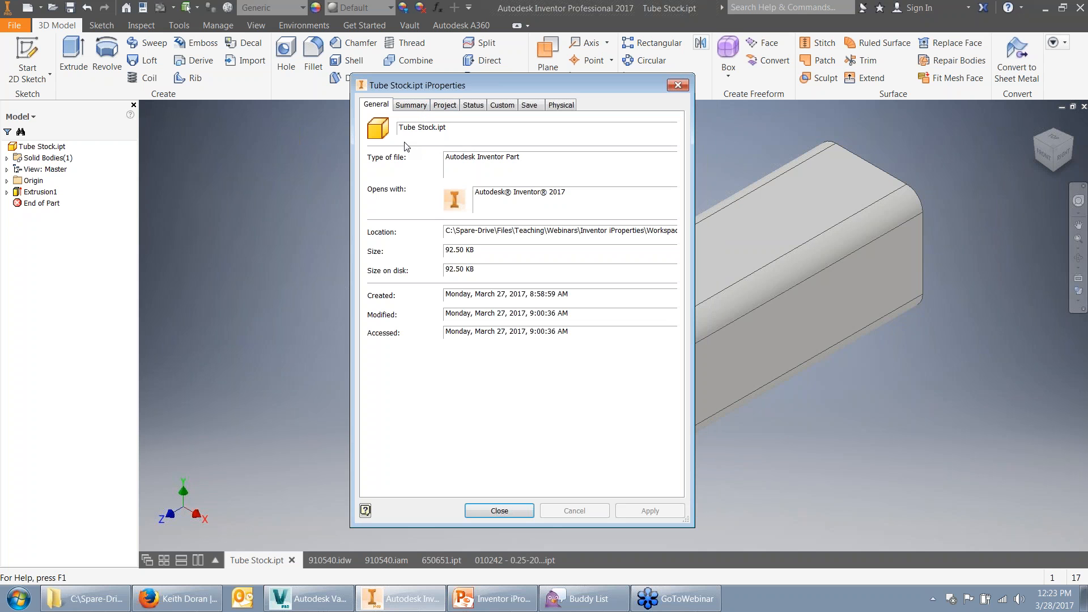
click(418, 105)
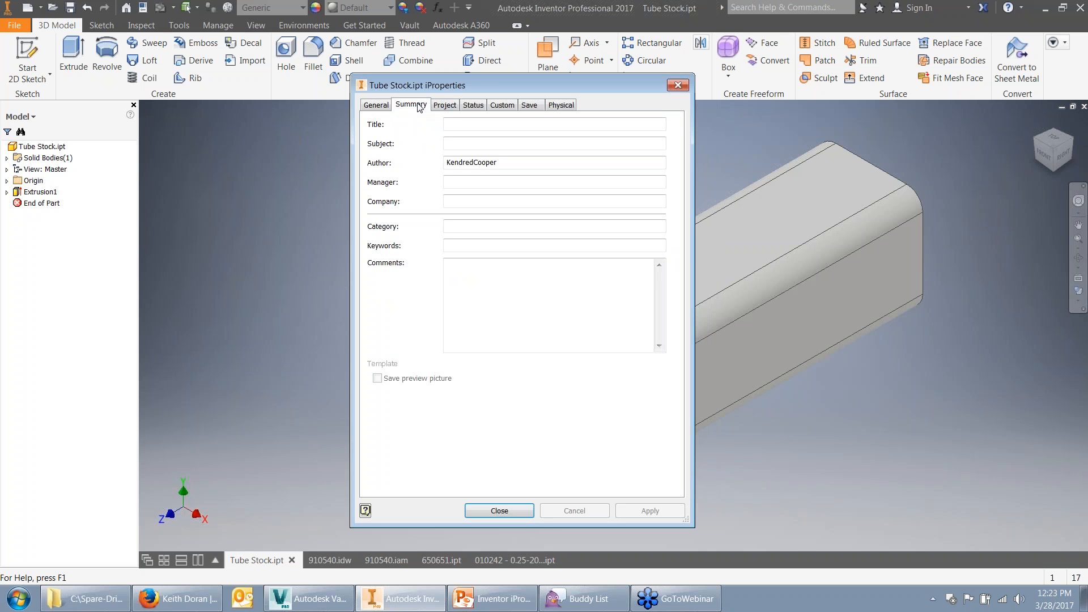
click(487, 148)
click(446, 106)
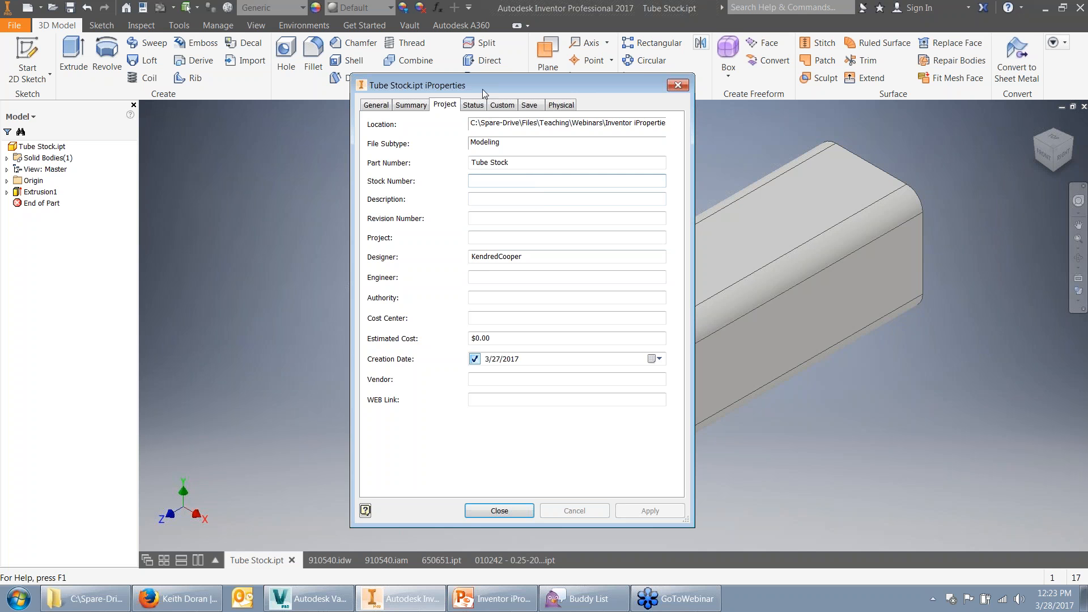
click(520, 200)
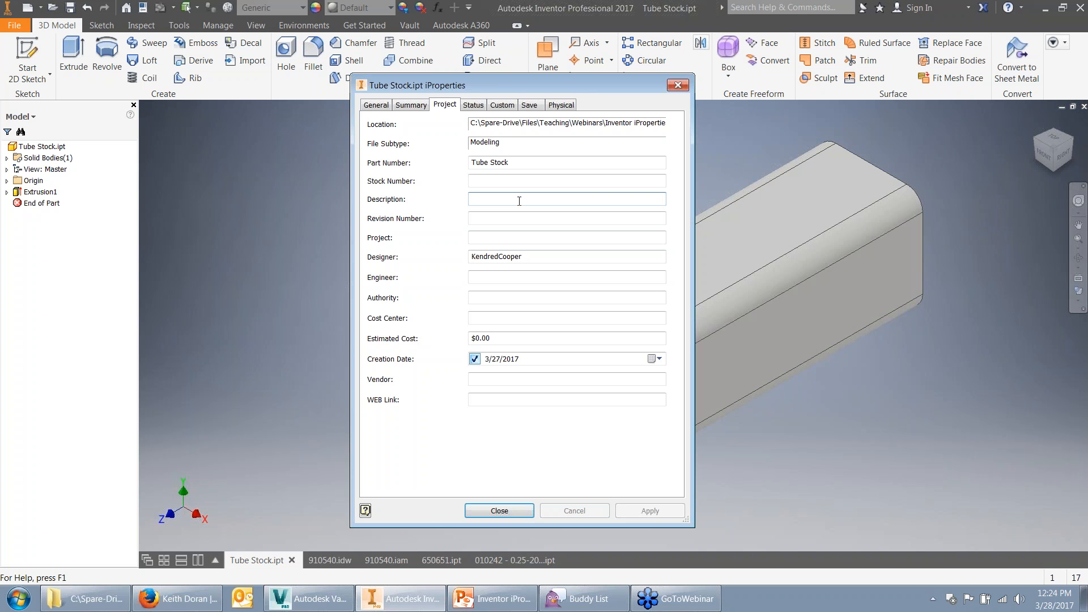
text(2" x 2" )
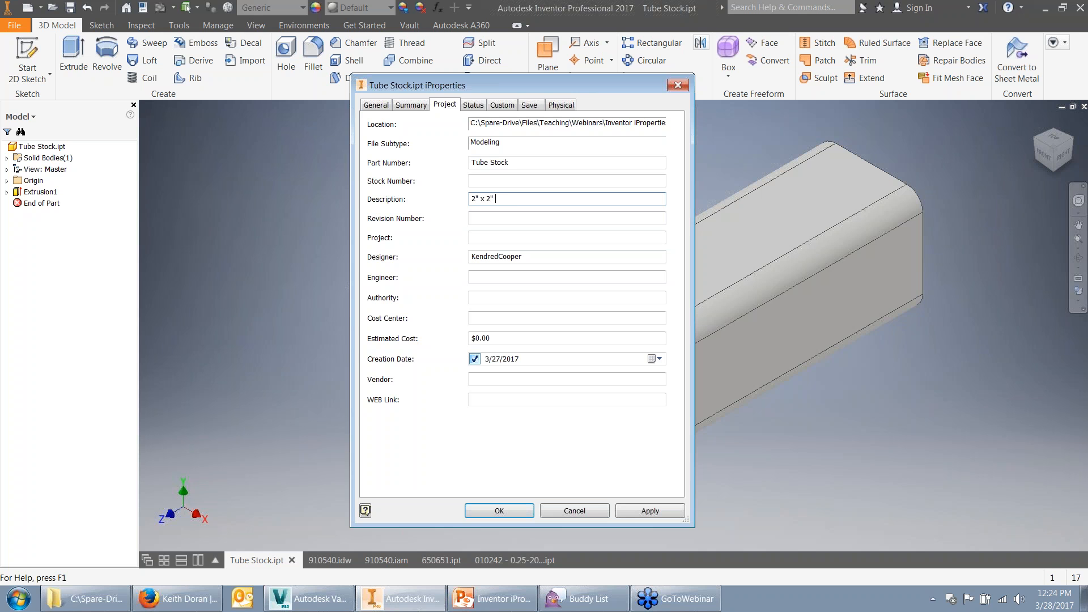
text(x 3/16" Sq Tube)
click(647, 511)
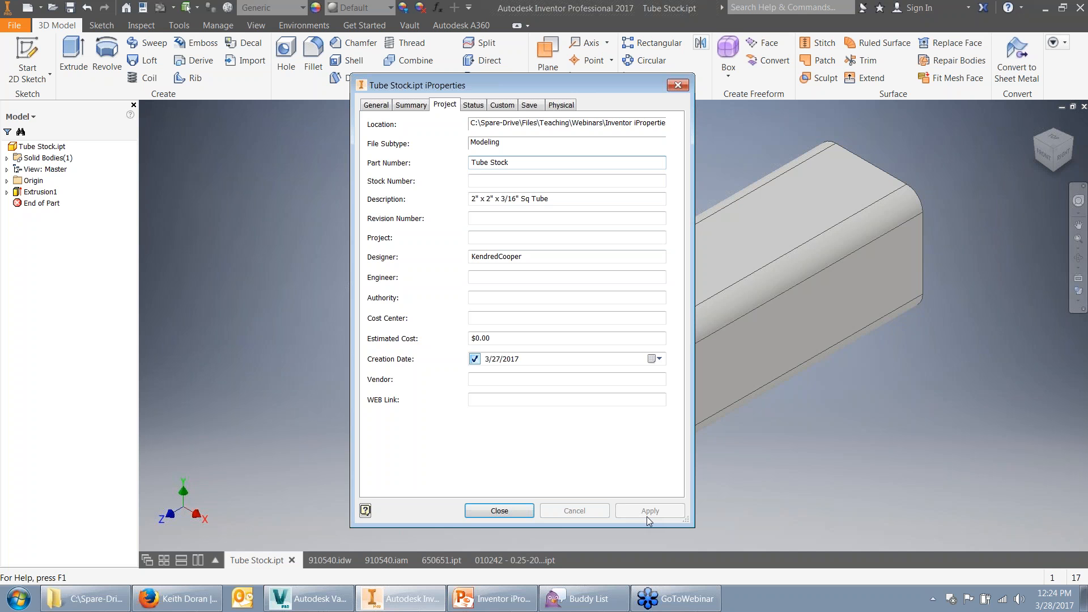
Extend the description to 2" x 2" x 3/16" x 6" long Sq Tube, apply it and close the iProperties
click(520, 198)
text(x )
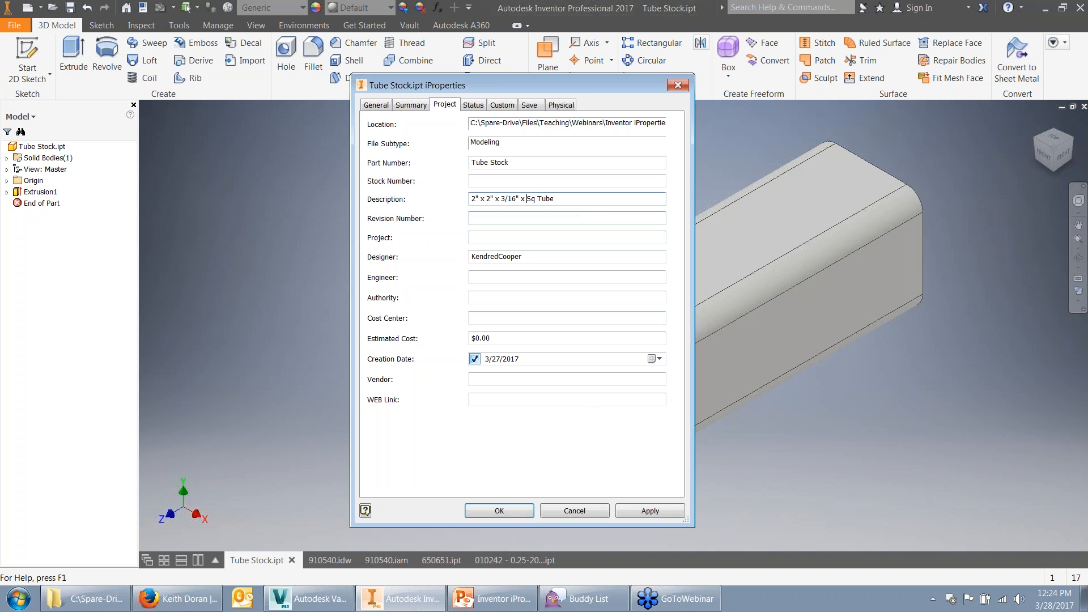
text(6" long)
click(650, 511)
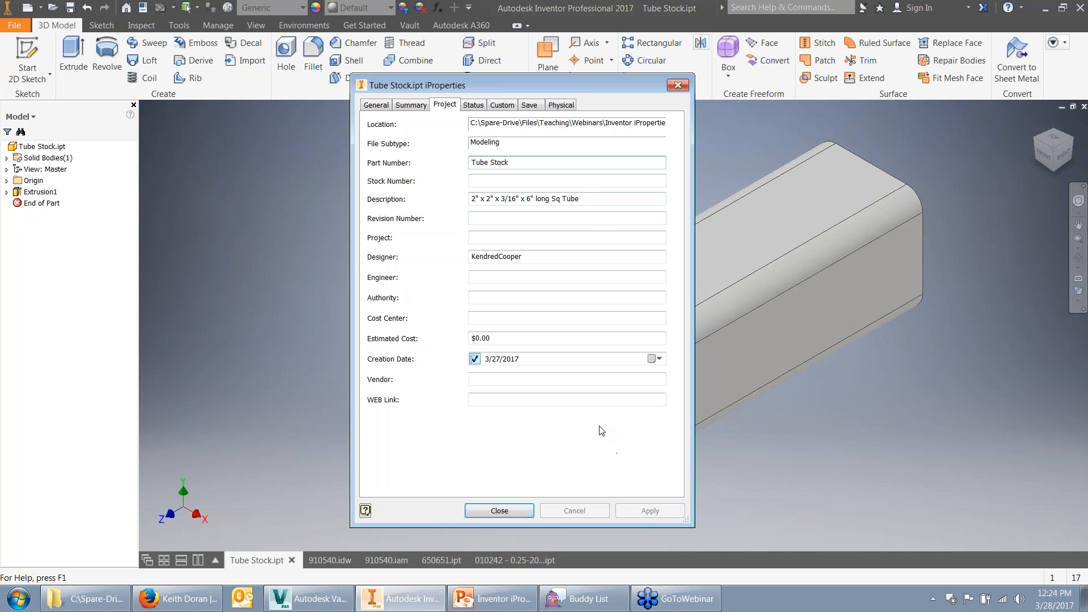
click(509, 512)
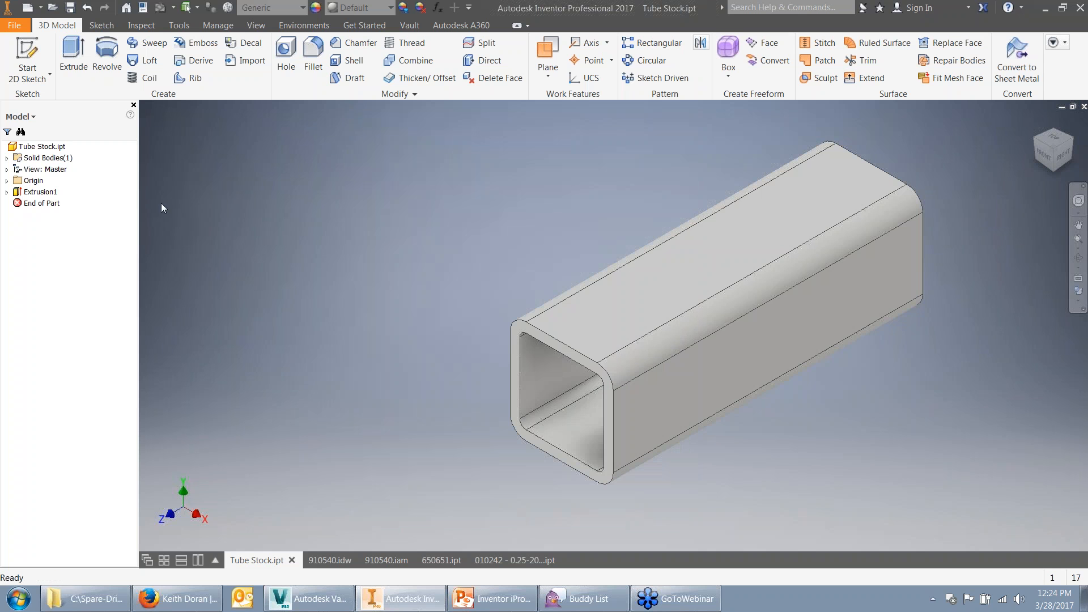
Edit the tube's profile sketch, setting Width to 2.5 in and Height to 1.5 in, and finish the sketch
click(7, 191)
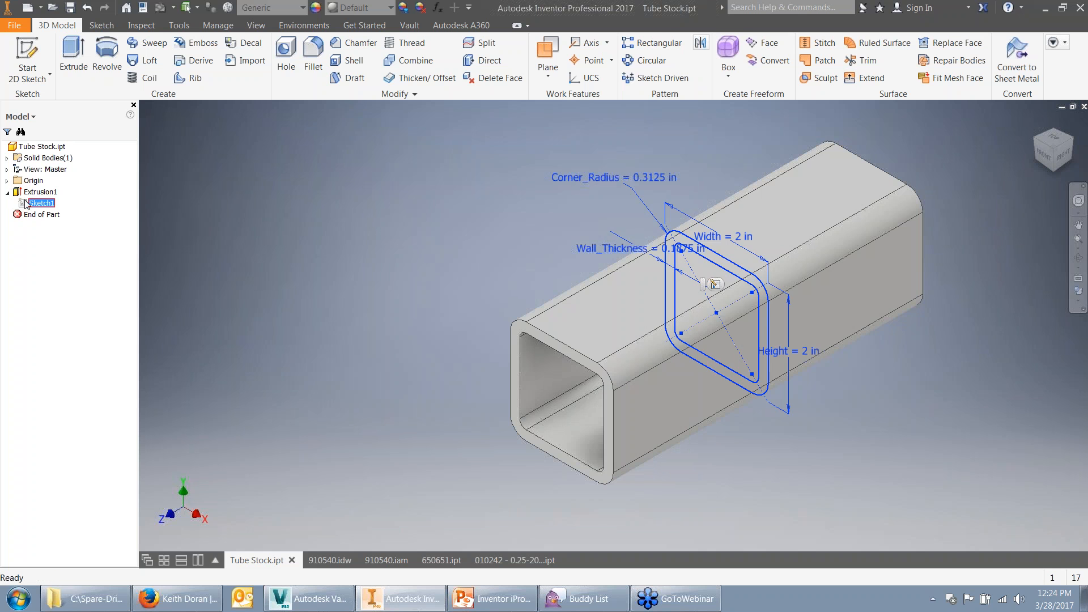
double_click(37, 203)
double_click(637, 241)
text(2.5)
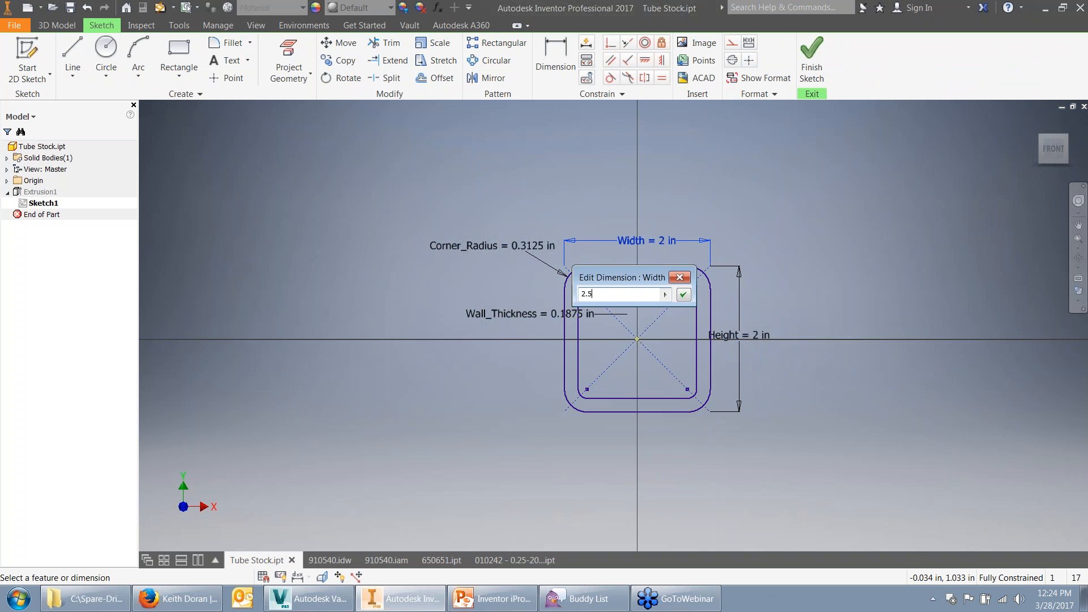
key(Return)
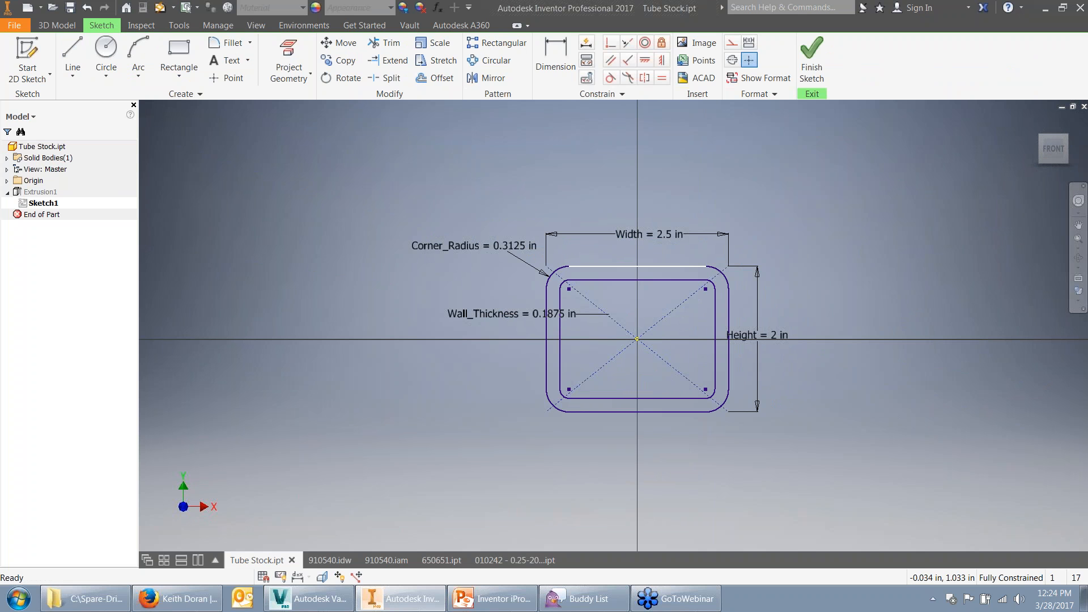
double_click(752, 332)
text(1.5)
key(Return)
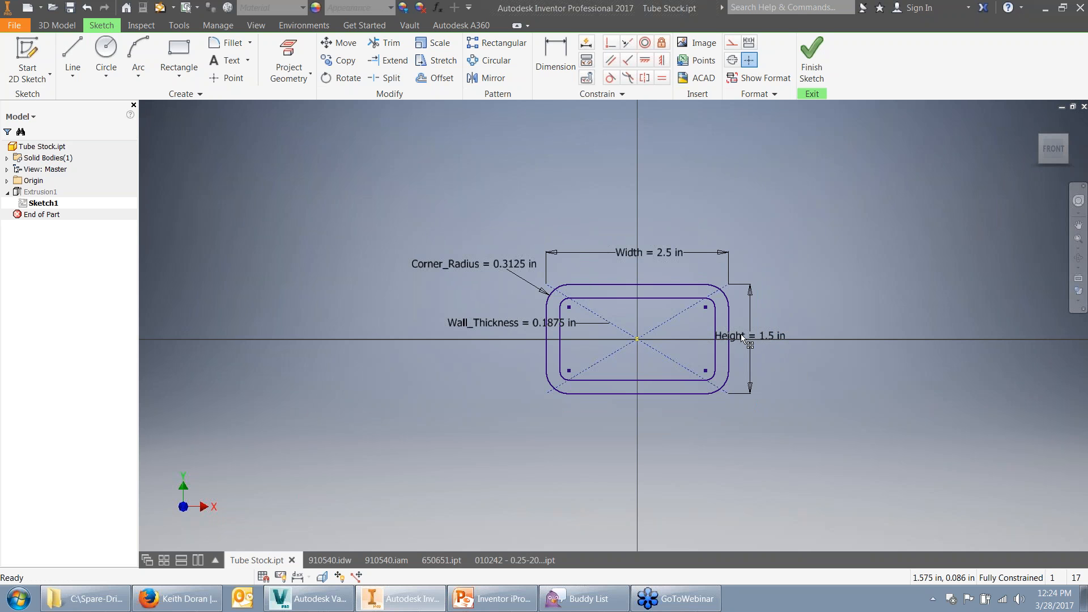
click(812, 59)
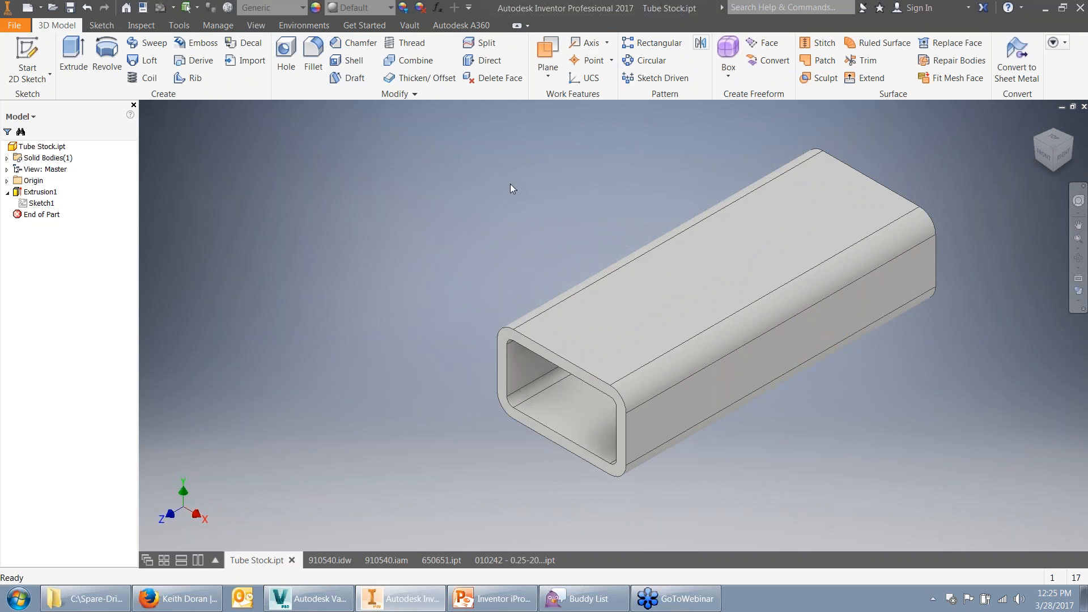
Check the description in the project iProperties against the resized tube and close the dialog
click(142, 7)
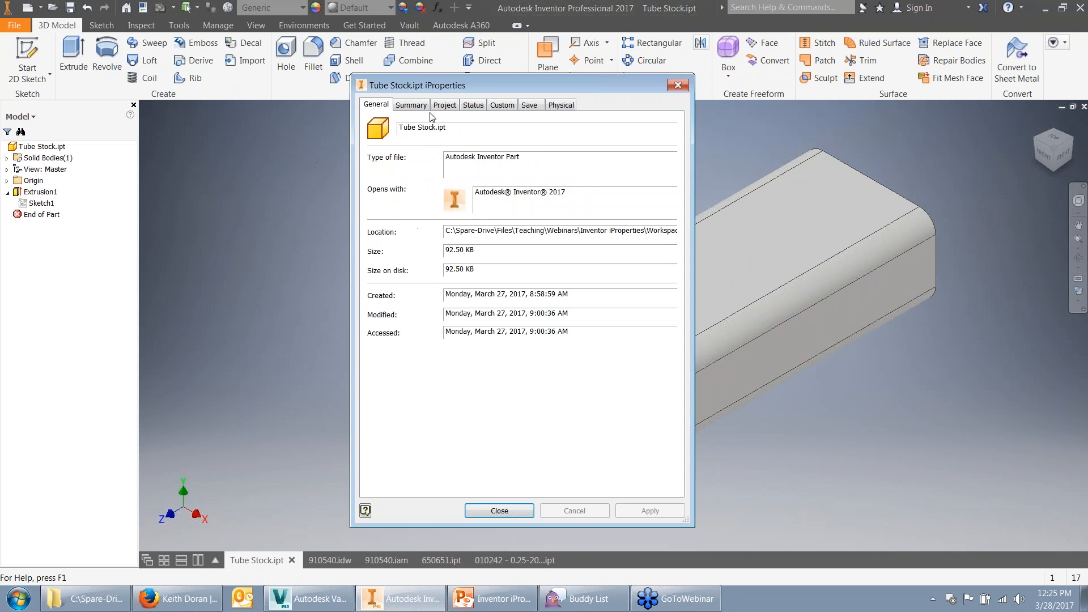
click(445, 105)
click(599, 199)
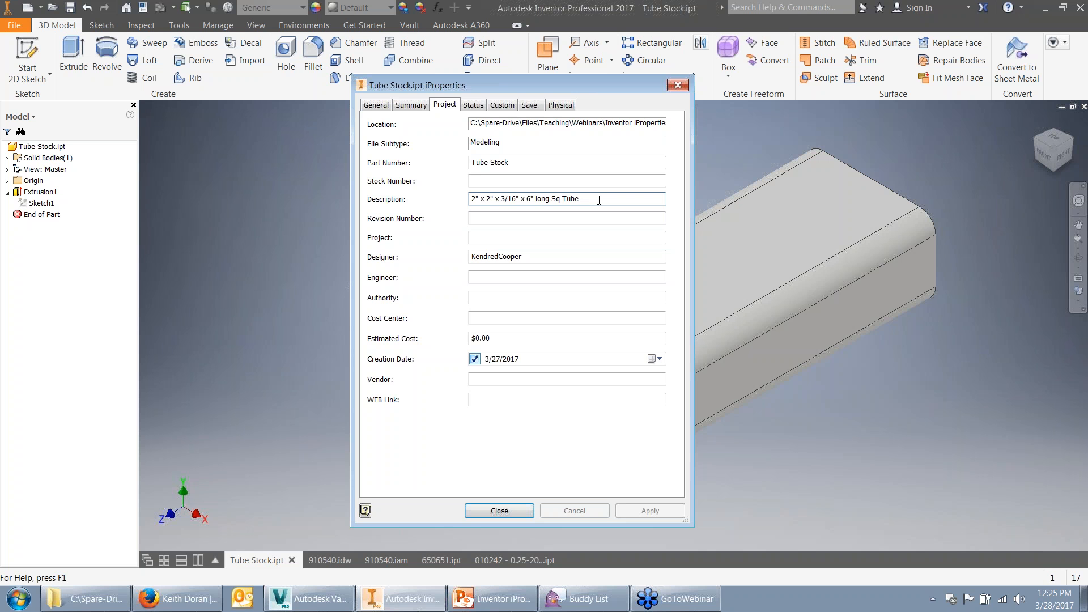
click(469, 512)
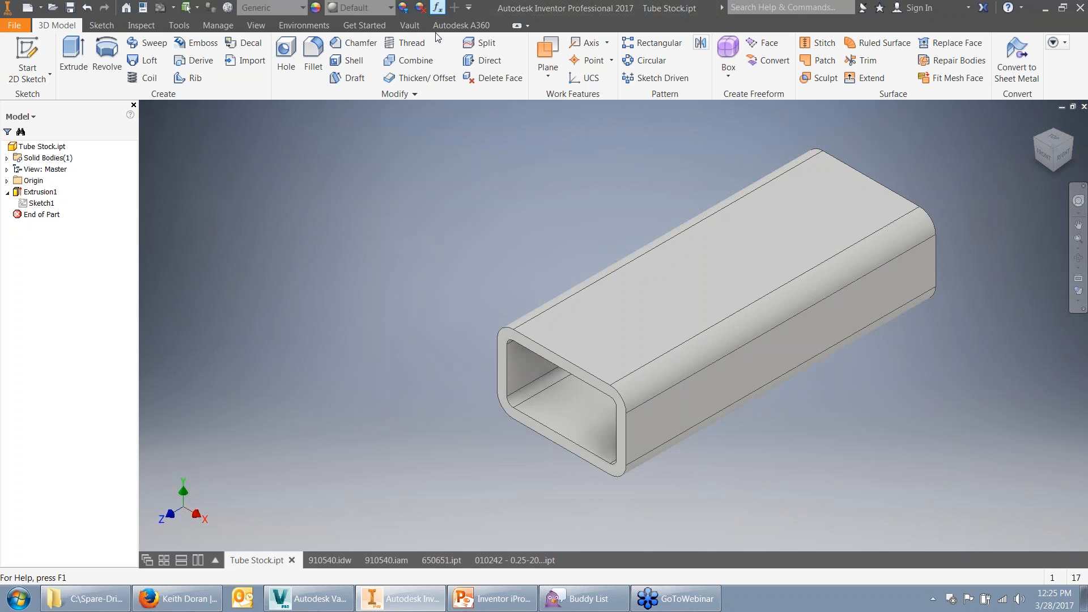
Mark the Width, Height, Wall_Thickness and Tube_Length parameters for export, leaving Corner_Radius unexported, and close the parameters table
click(438, 7)
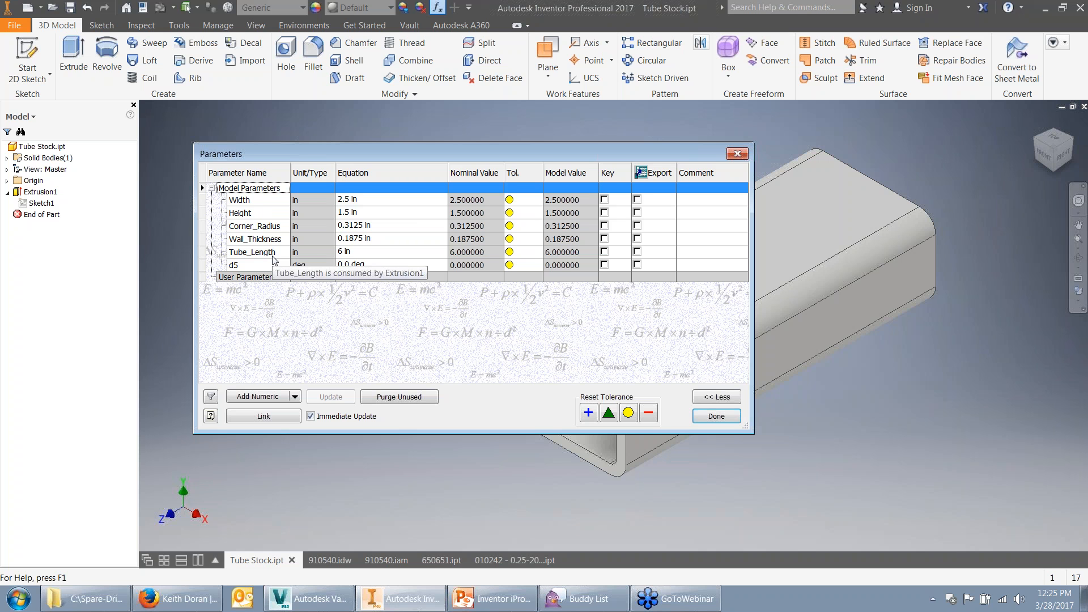
click(638, 200)
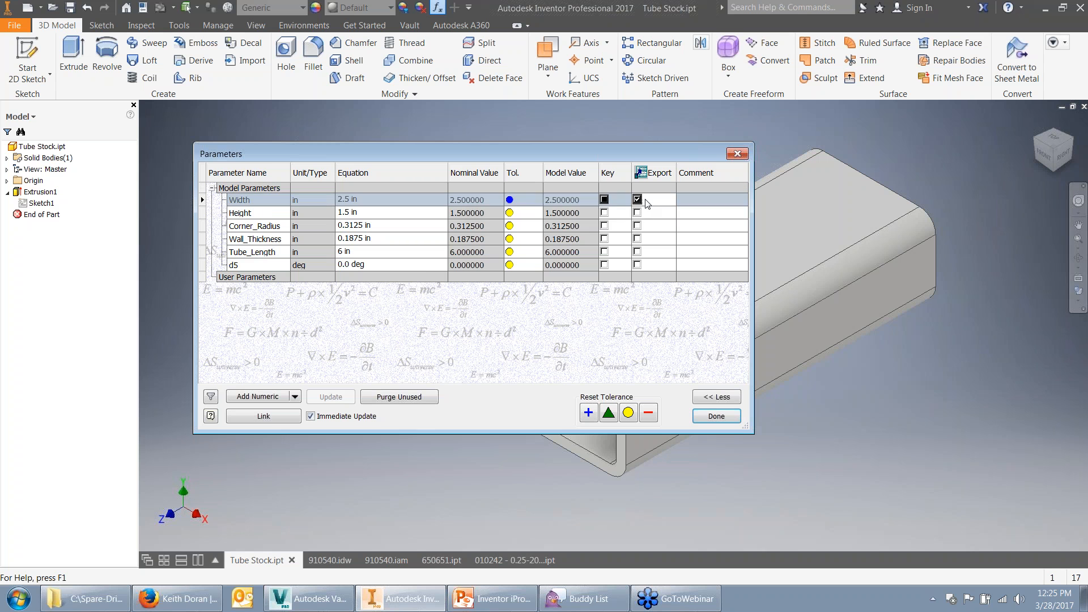
click(637, 213)
click(637, 226)
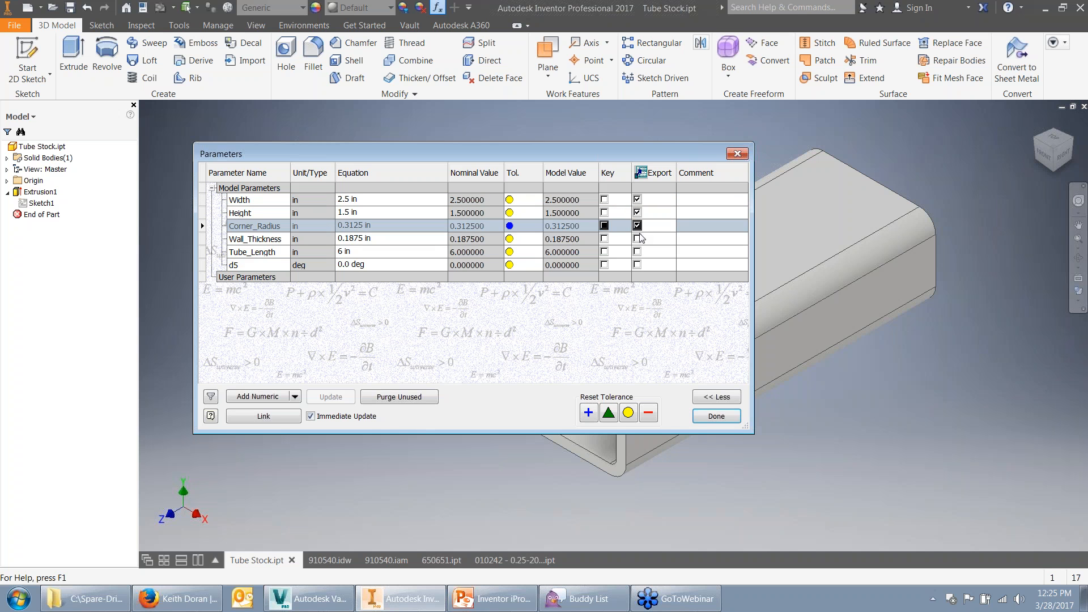
click(637, 238)
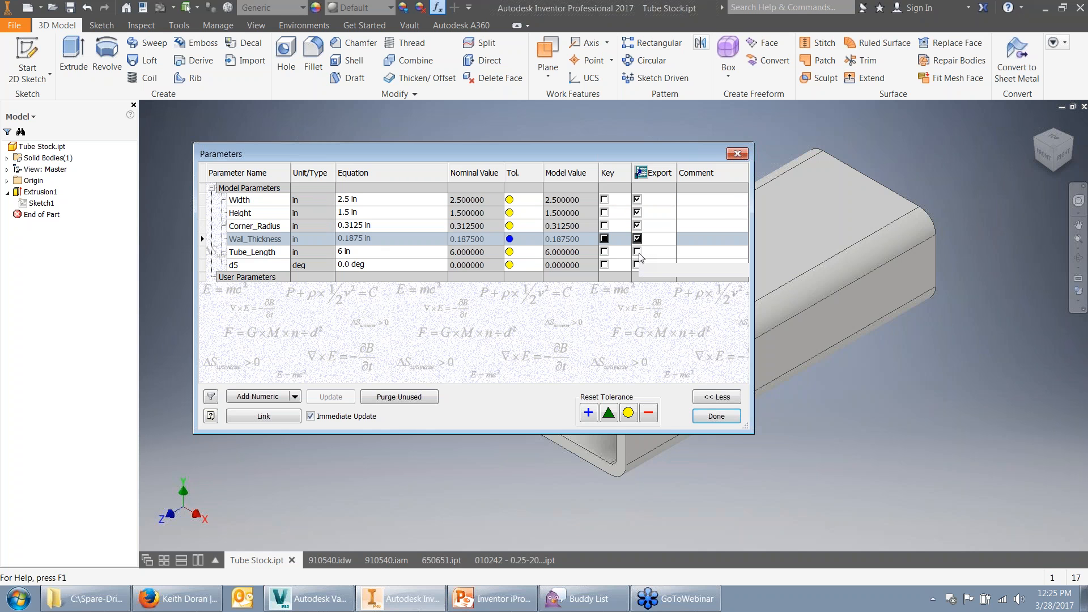
click(637, 252)
click(677, 226)
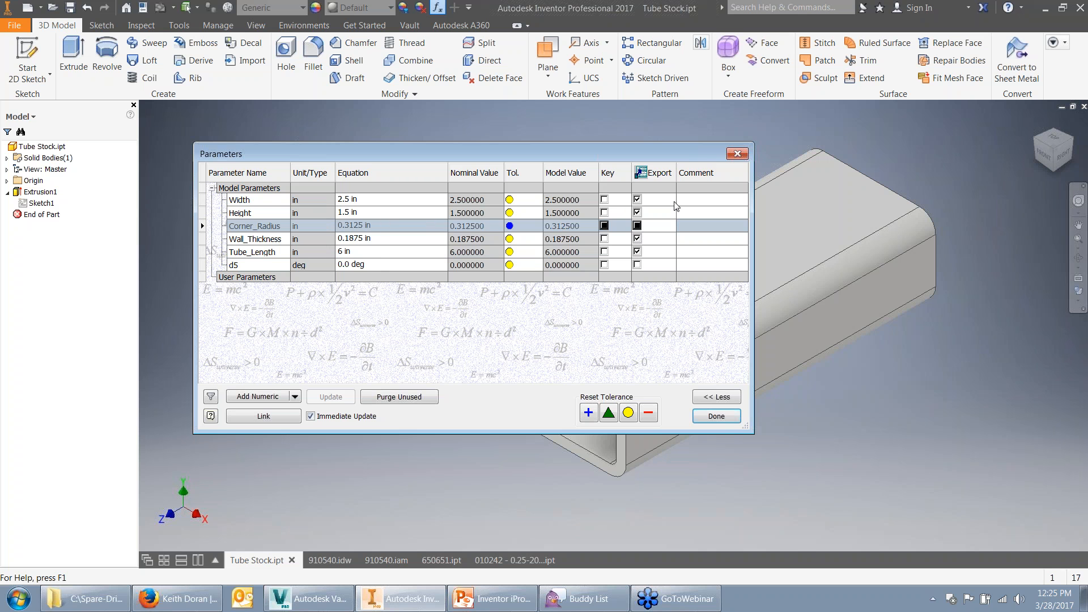
click(716, 417)
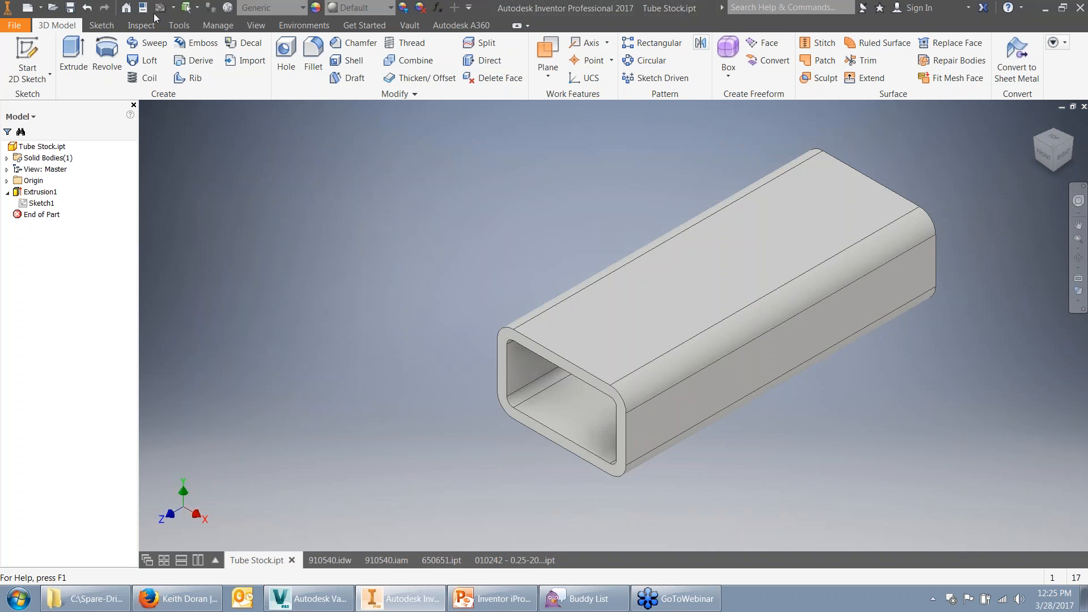
Clear the fixed description text in the part's project iProperties
click(160, 7)
click(445, 104)
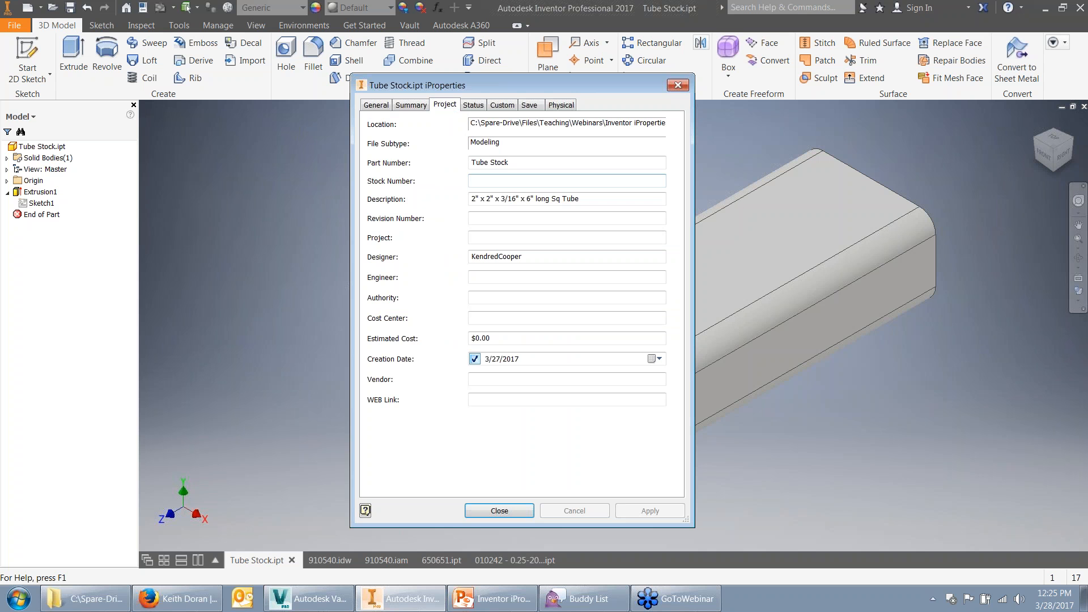
click(579, 200)
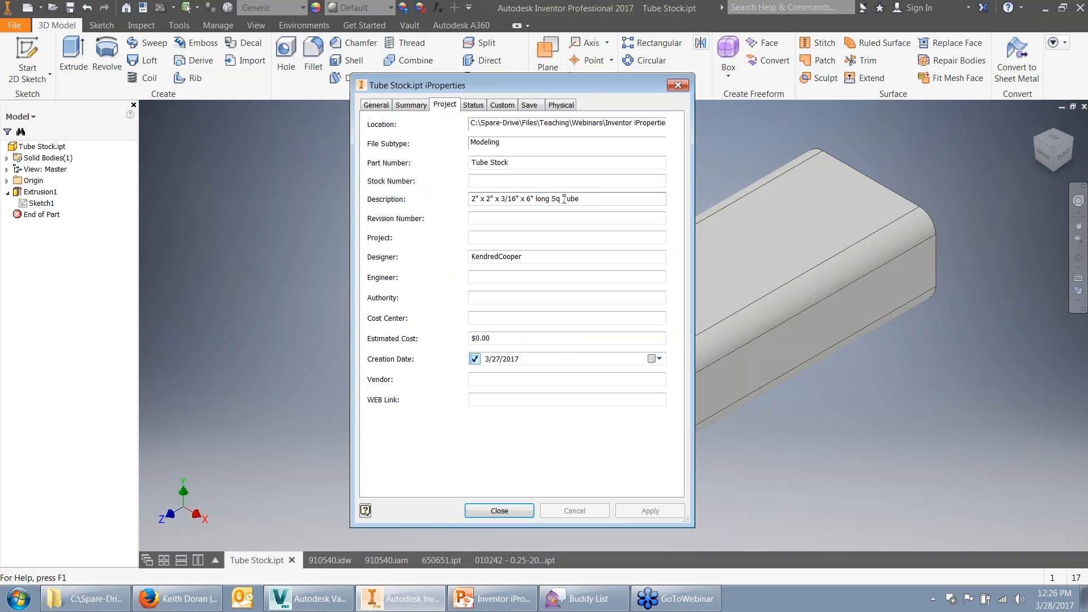
triple_click(564, 198)
key(BackSpace)
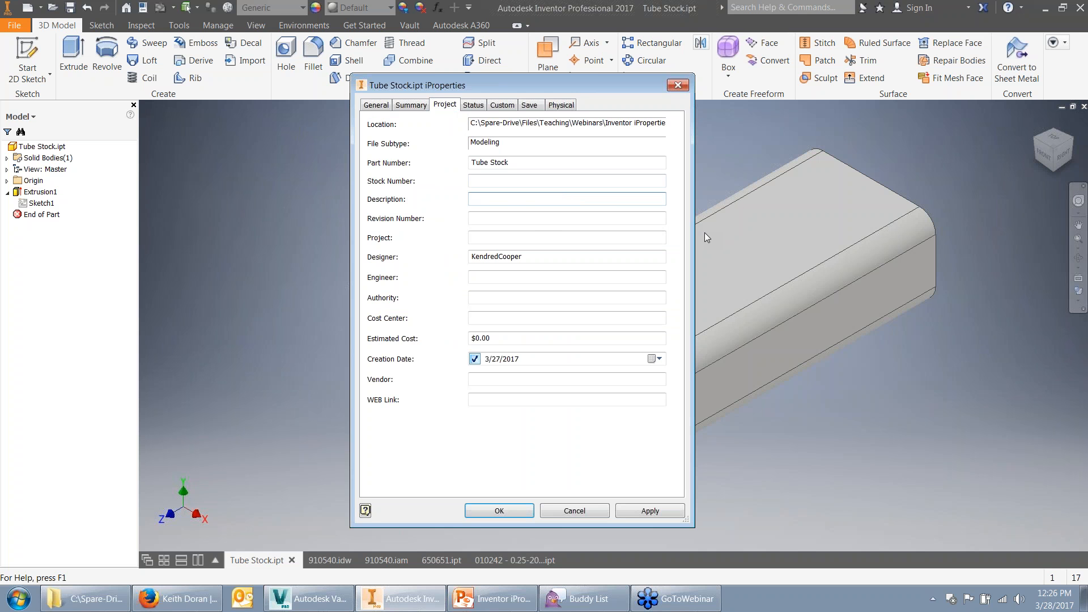
Begin the description as an expression with =<Width> x <Height> x
text(=)
text(width>)
text(W)
key(BackSpace)
key(BackSpace)
text(Wi)
click(564, 199)
text(Height)
text(> x x)
Complete the description expression with <Wall_Thickness> x <Tube_Length> Long Sq Tube and apply it
text(<Wall_Th)
text(ick)
text(ness>)
text( x <)
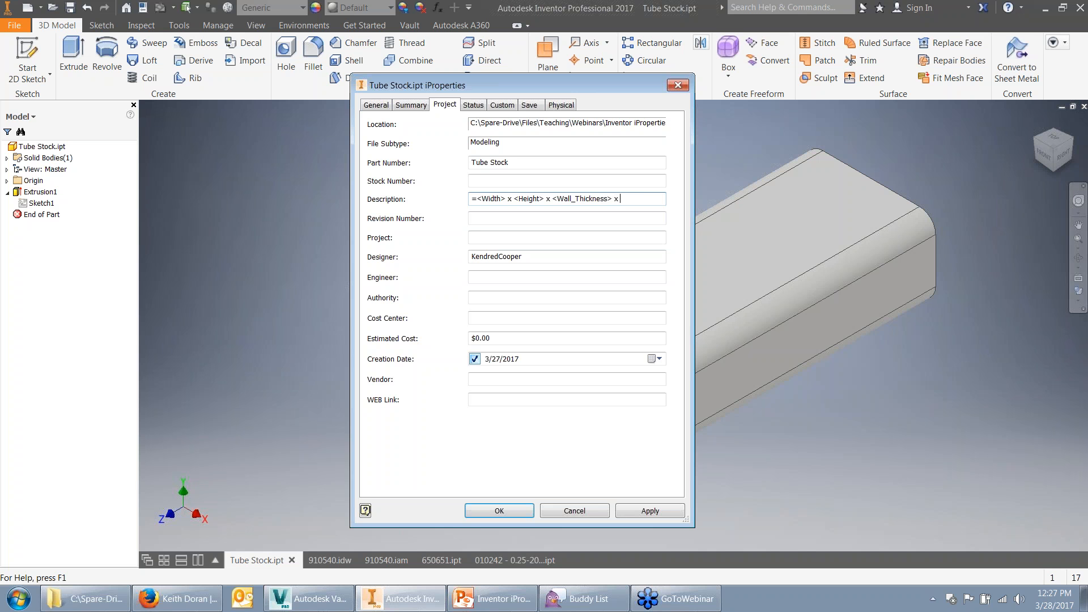
text(Tube_Len)
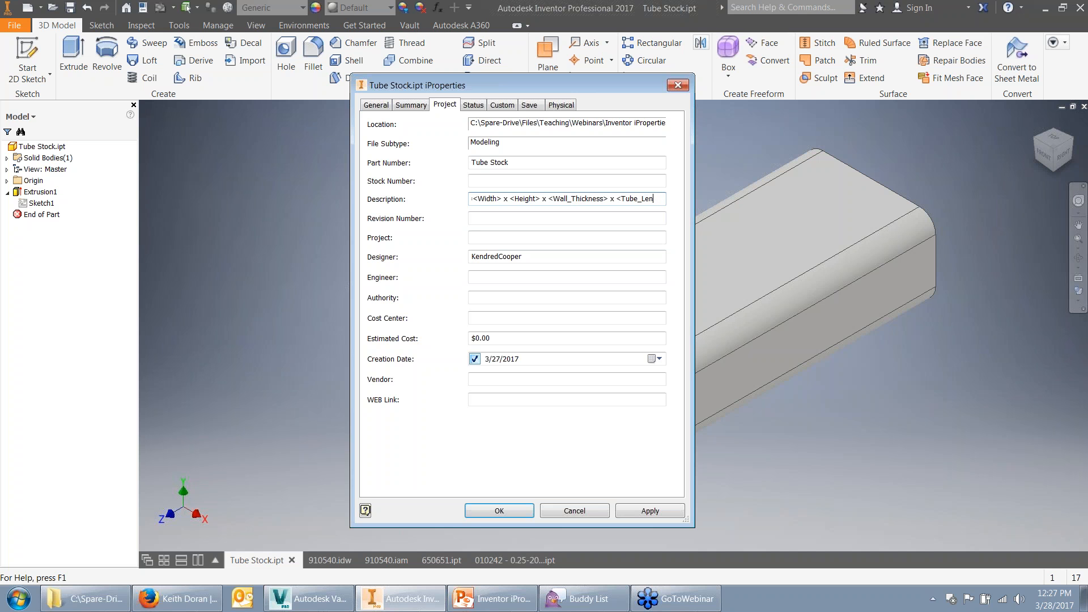
text(gth>)
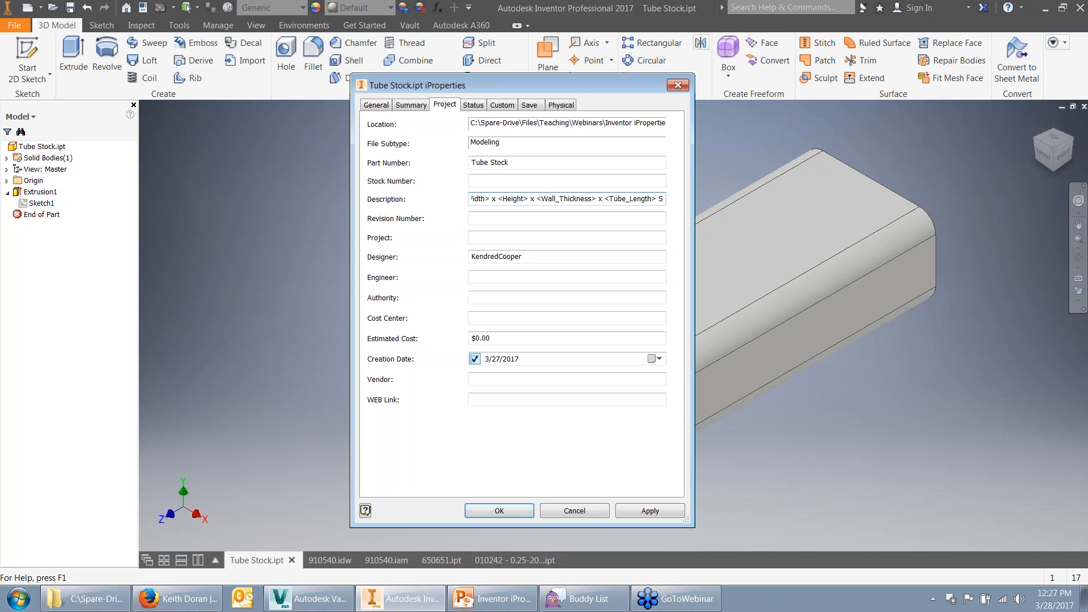
text(Long)
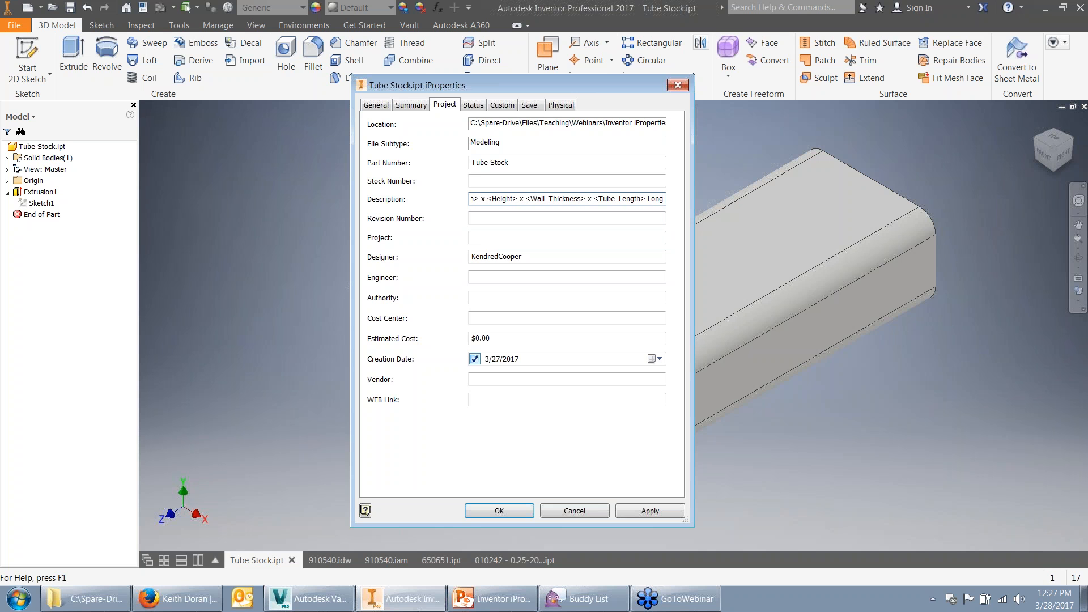
text( Sq)
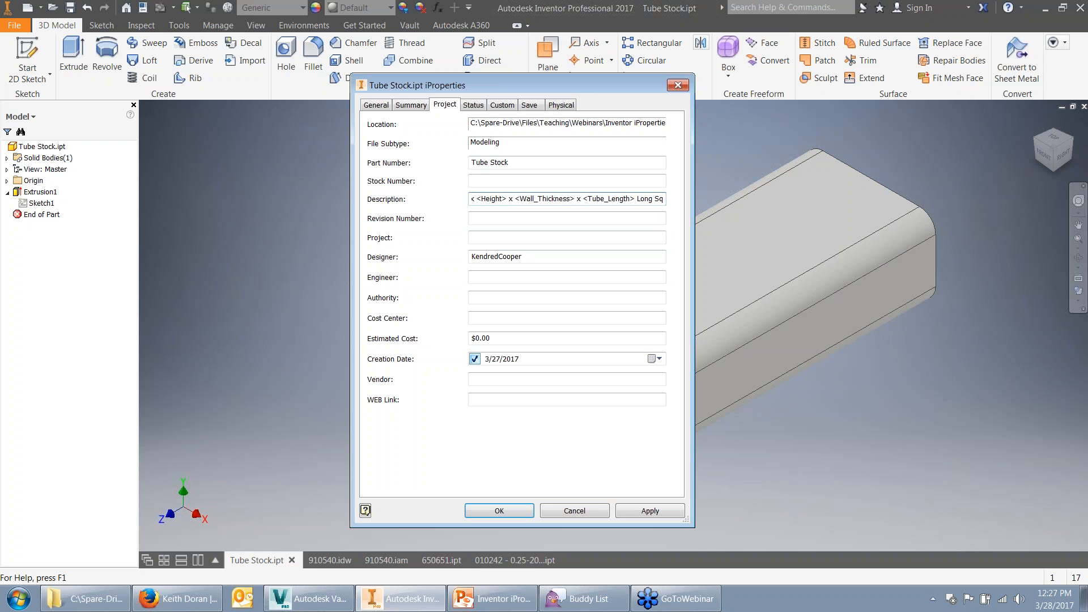
text( Tube)
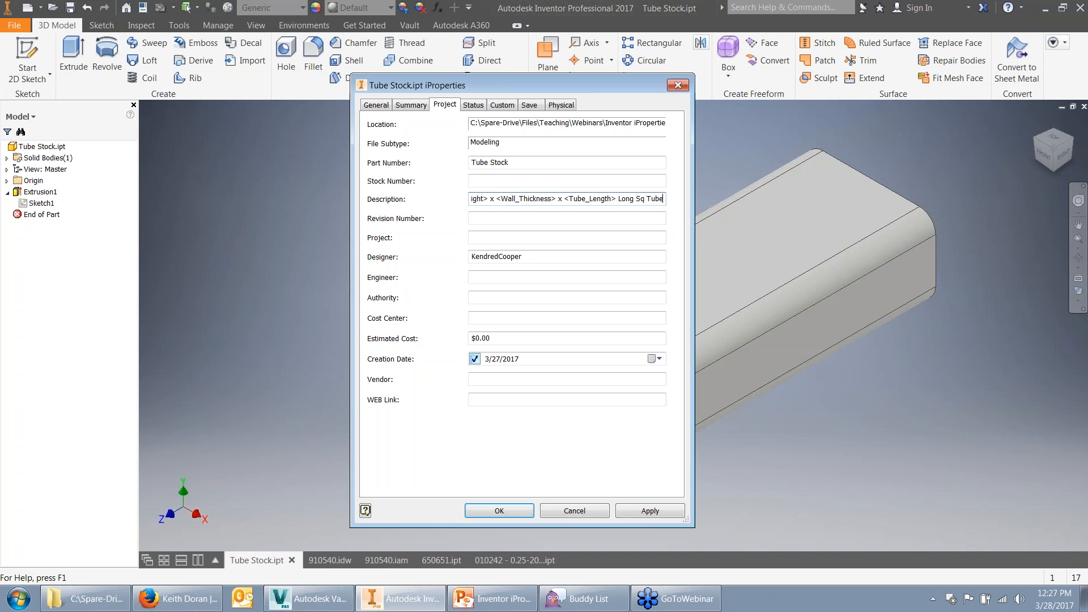
key(Return)
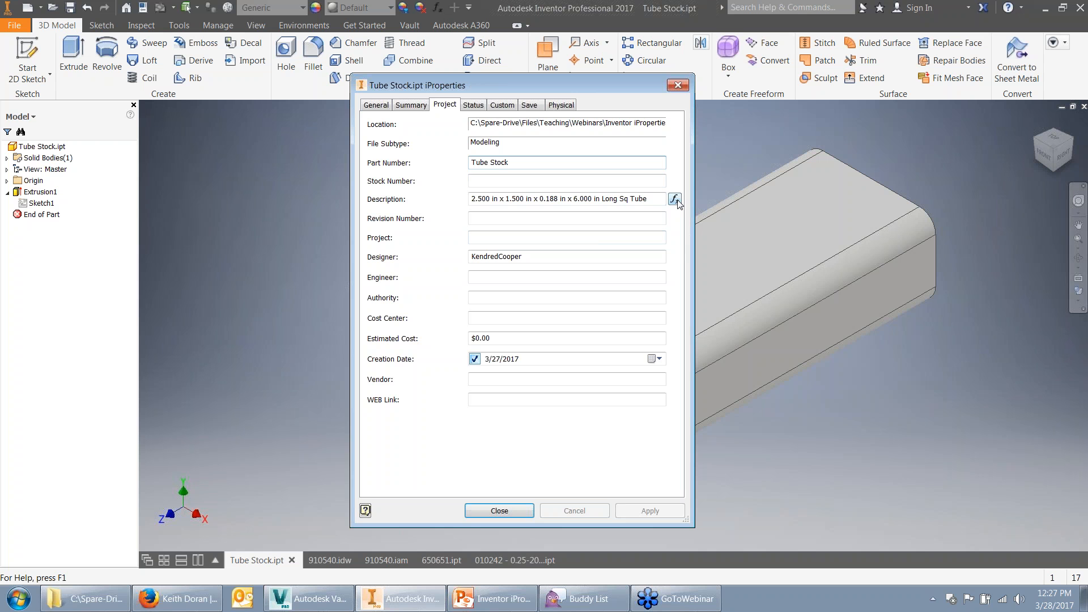
Display the expression behind the description, examine its parameter references, and return to the evaluated text
mouse_move(655, 198)
click(675, 200)
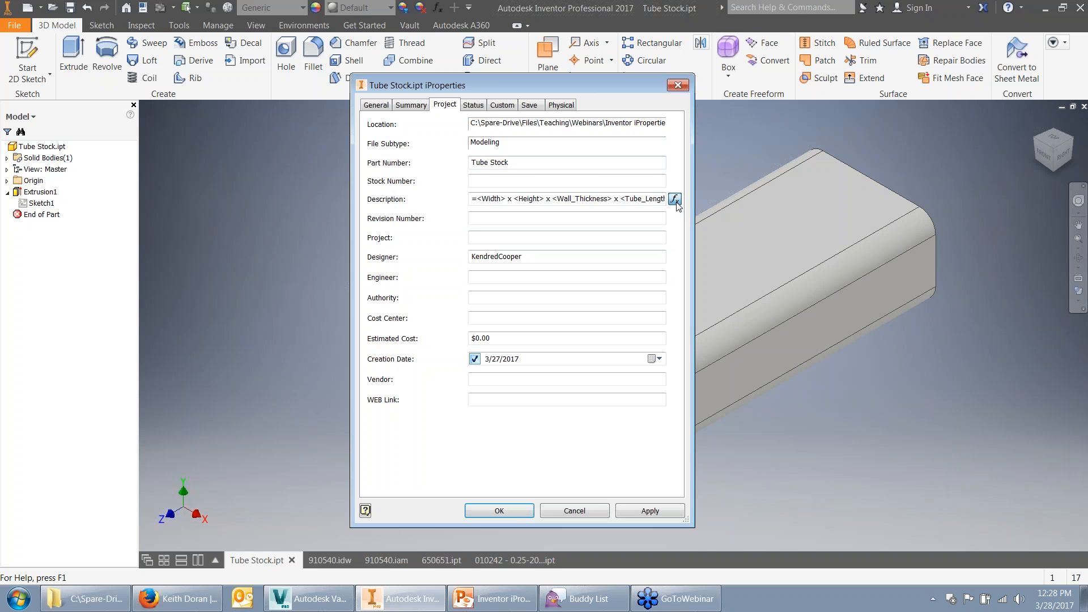
drag(474, 199, 538, 197)
click(505, 197)
key(Return)
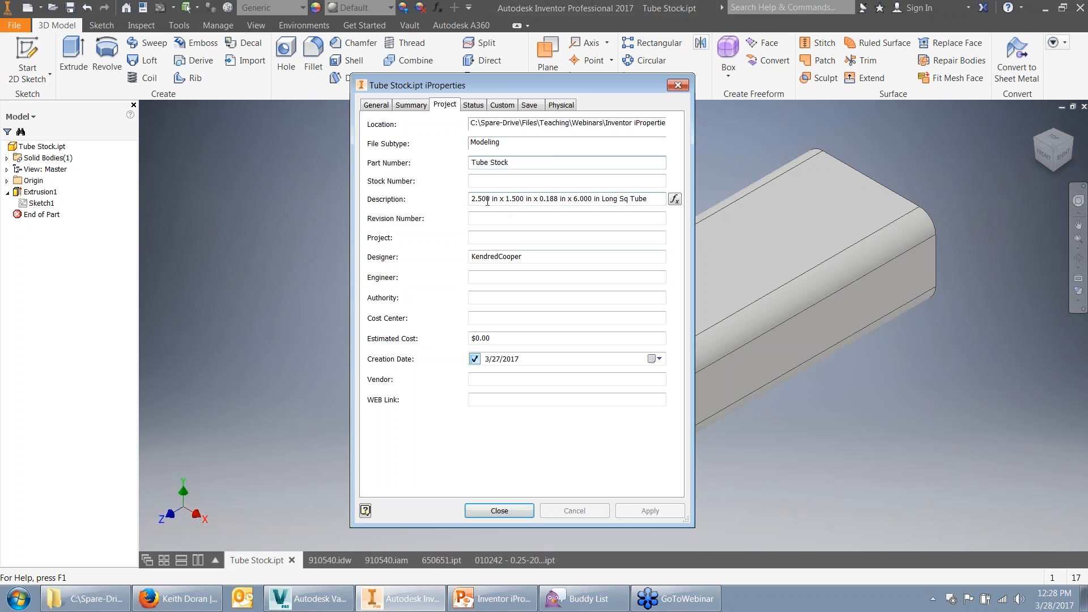
Close the iProperties and set the Width parameter's custom property format to Fractional with 1/8 precision
mouse_move(494, 197)
click(490, 512)
click(437, 7)
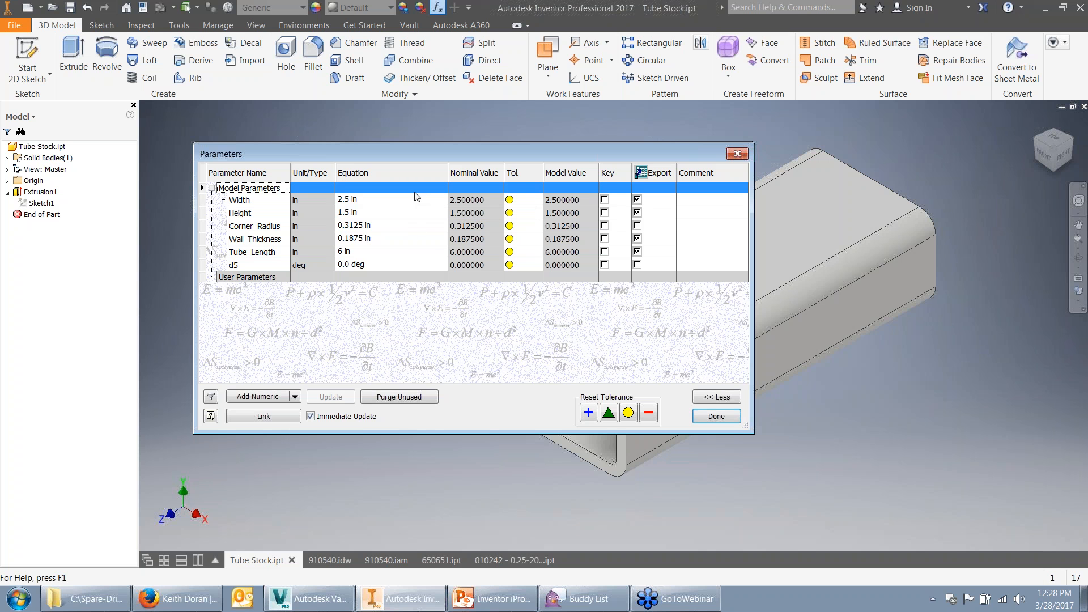
right_click(416, 197)
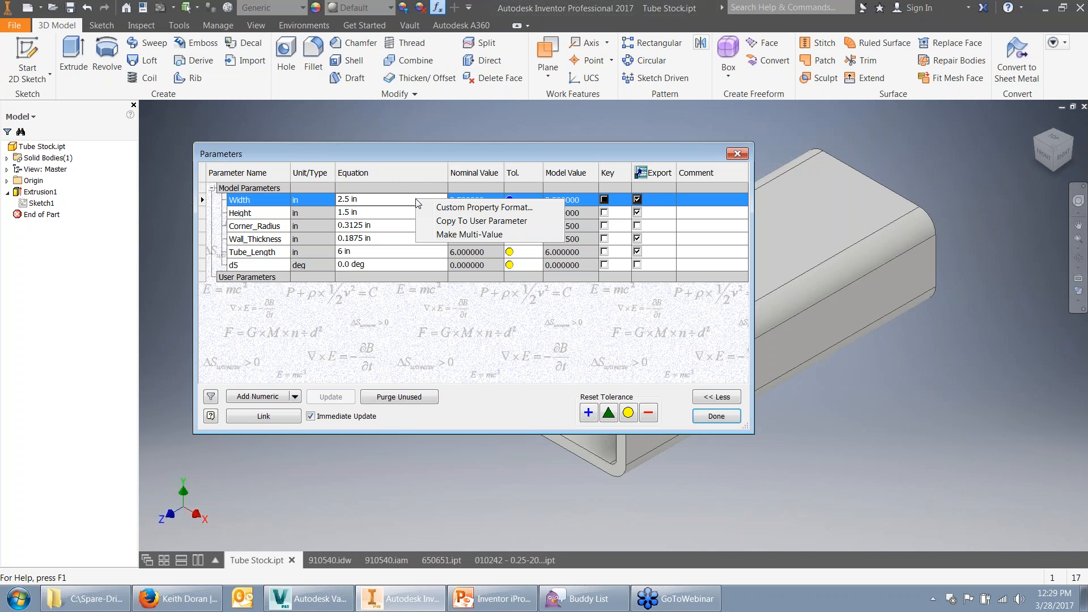
click(494, 208)
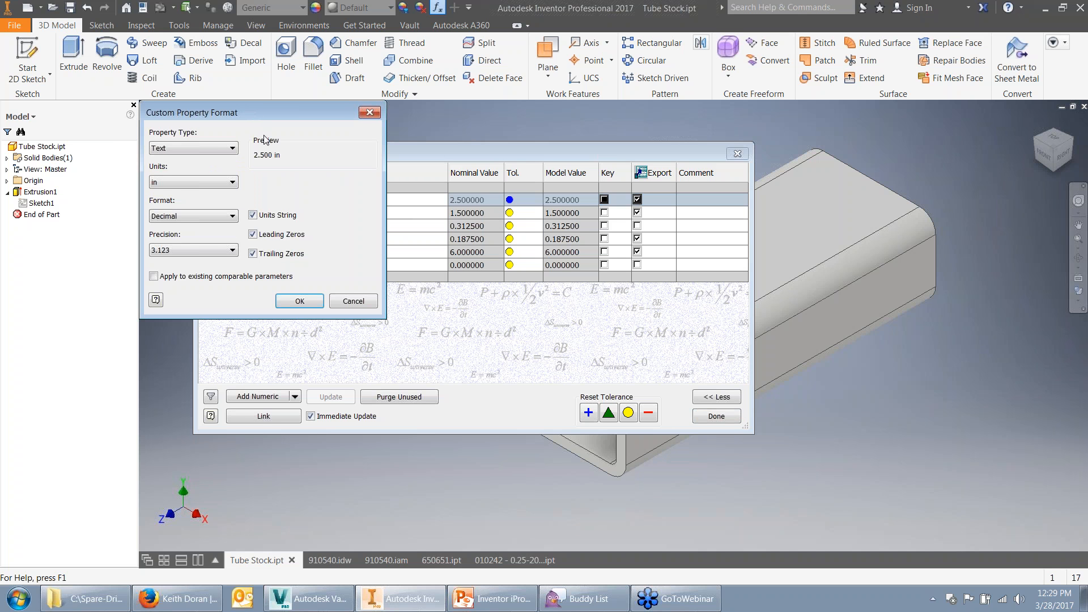
click(233, 218)
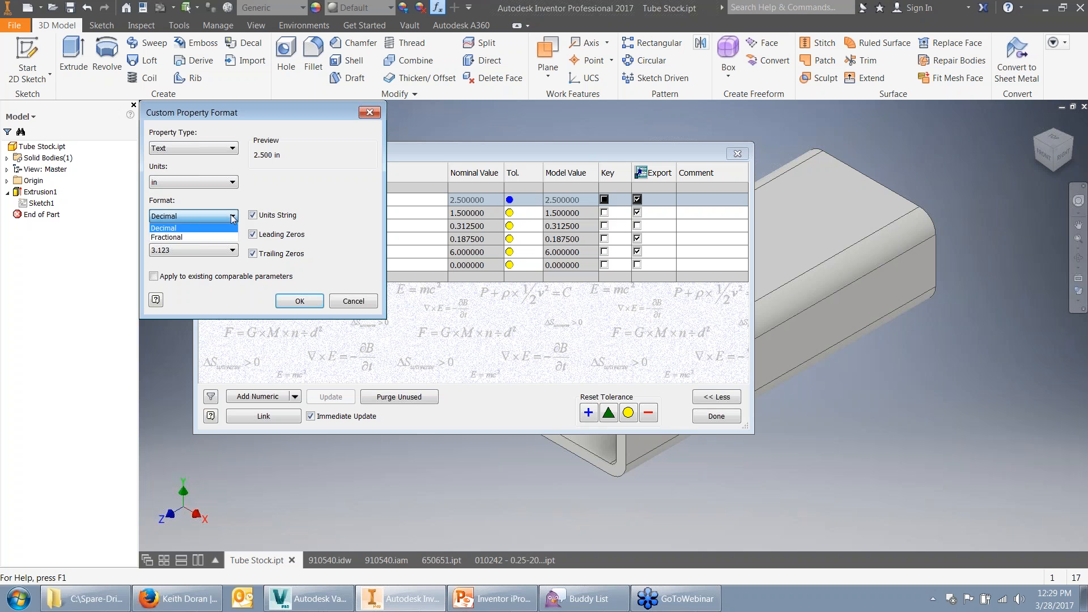
click(212, 236)
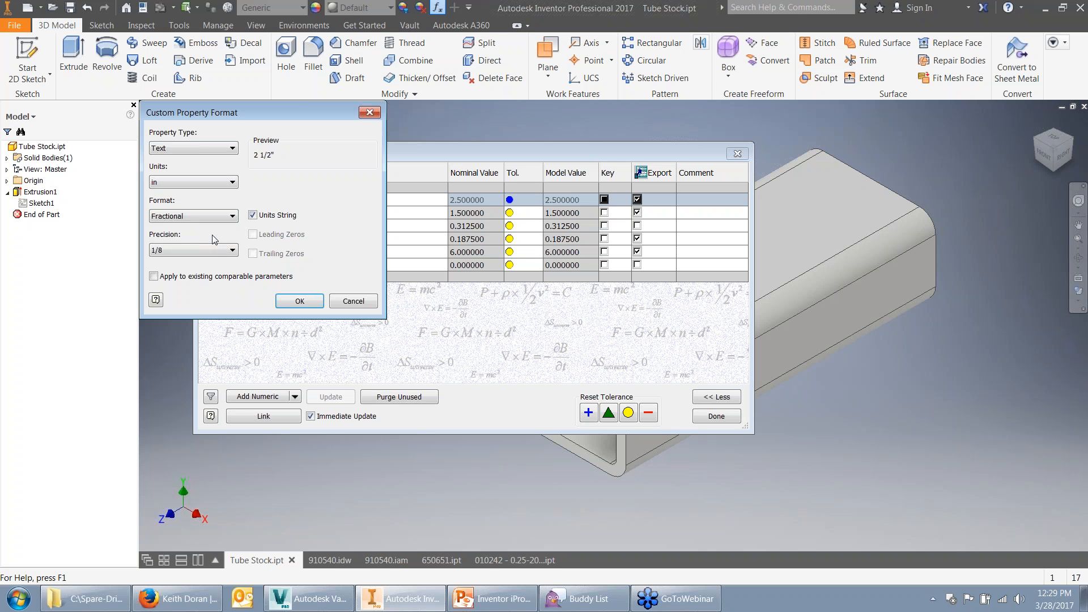
click(217, 253)
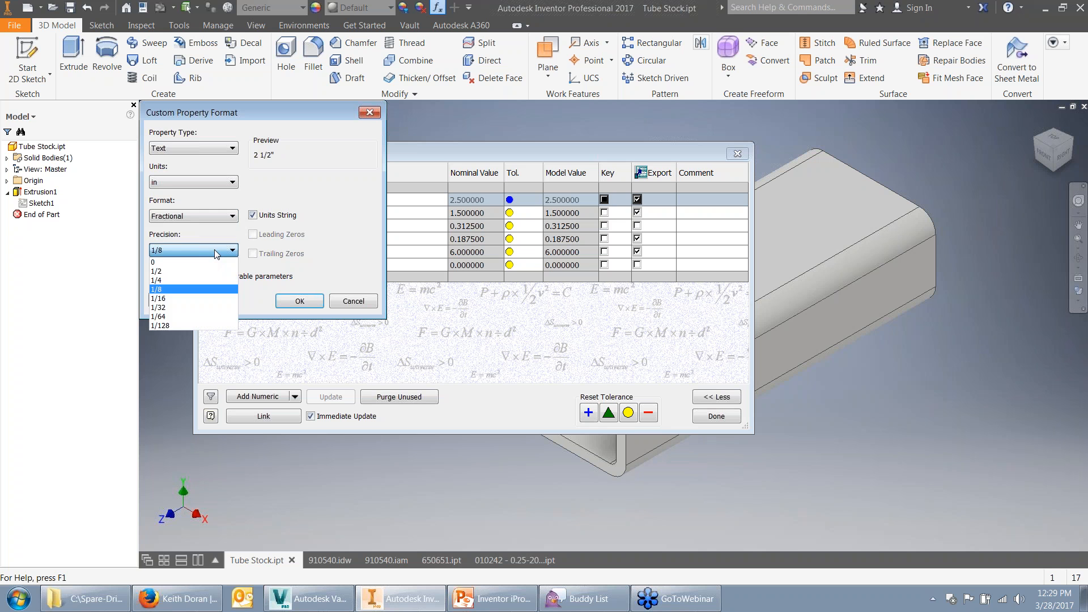
click(216, 253)
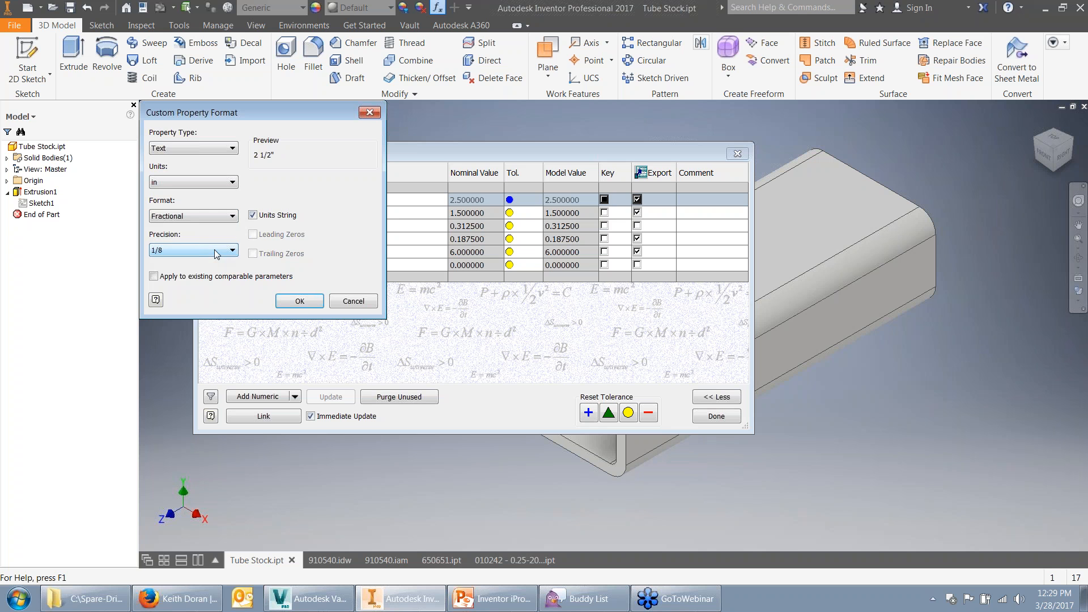
click(318, 305)
Set the Height parameter's custom property format to Fractional, keeping inches as the units
right_click(419, 218)
click(444, 225)
click(195, 217)
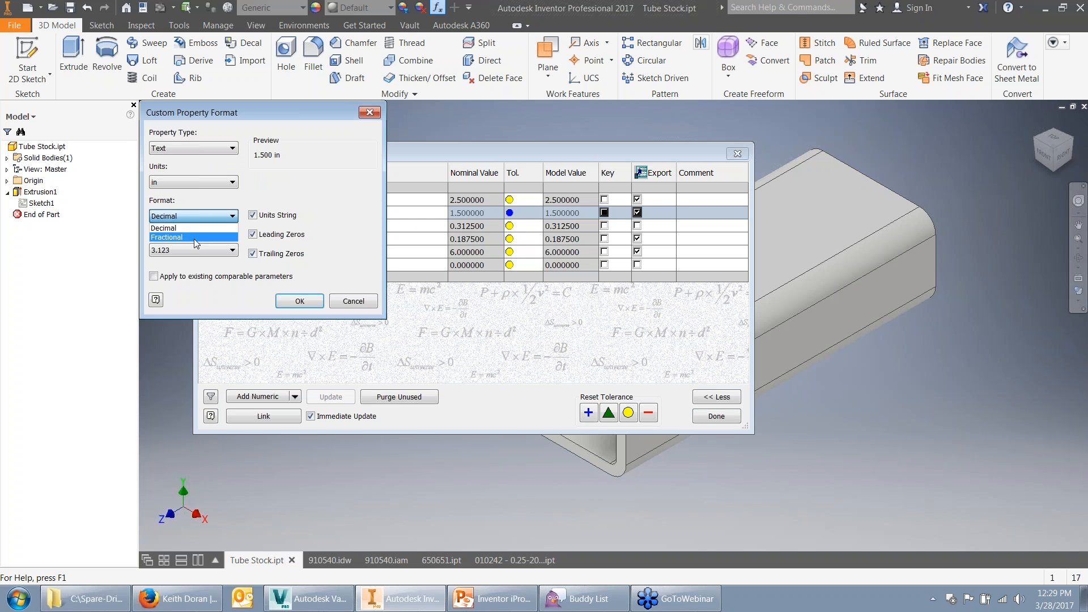
click(196, 238)
click(206, 187)
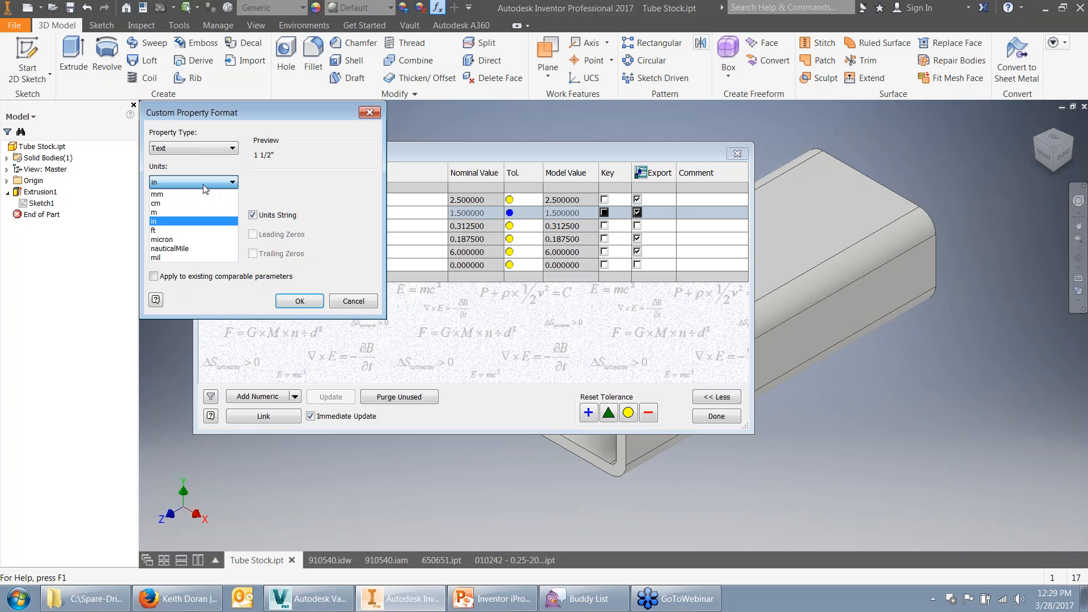
click(205, 188)
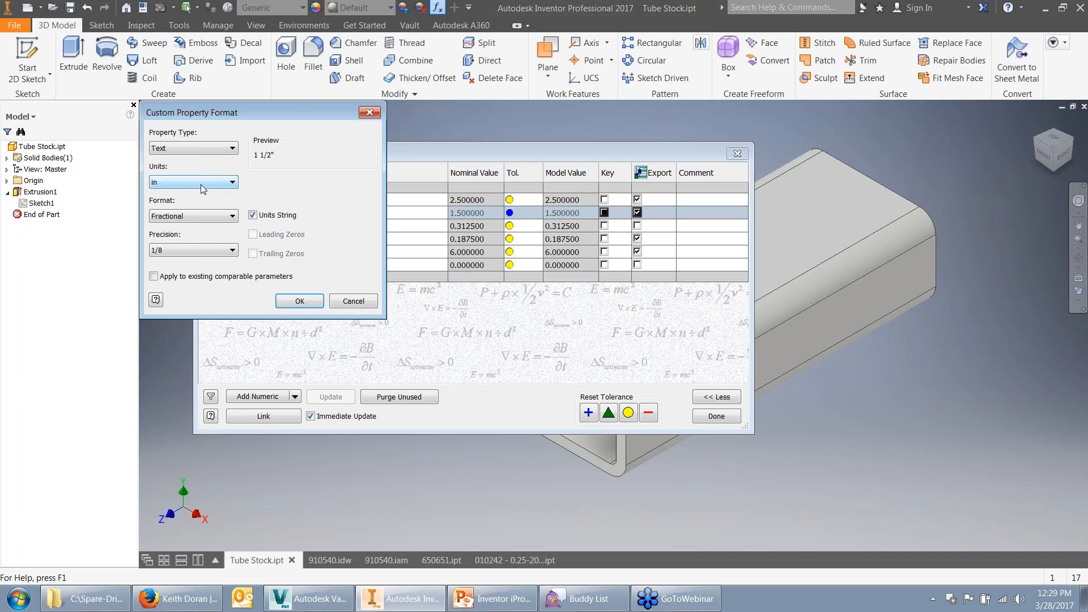
click(300, 301)
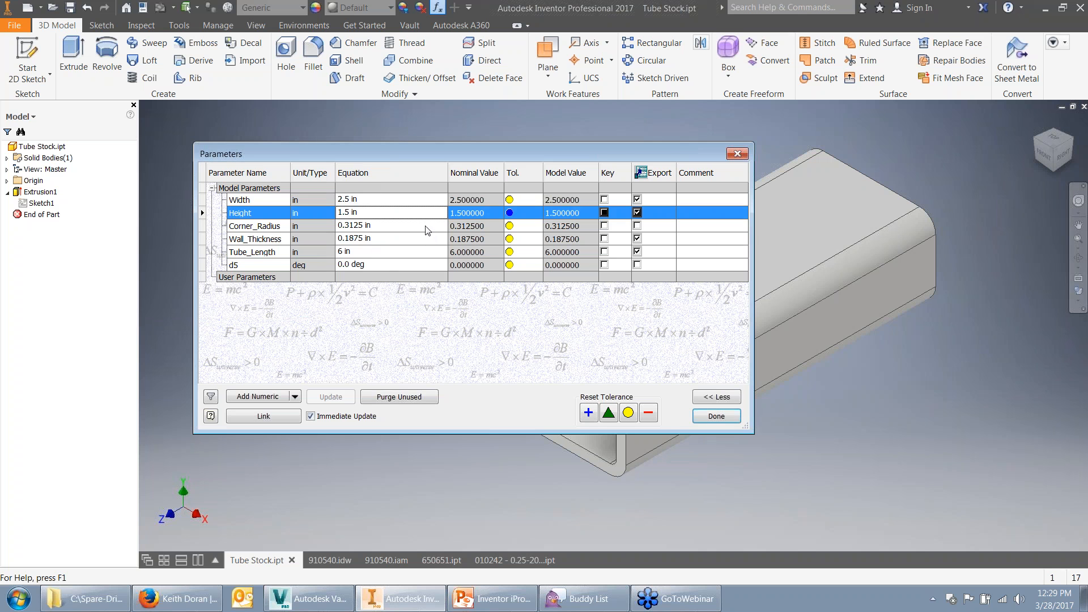
Set the Wall_Thickness parameter's custom property format to Fractional with 1/16 precision
click(385, 239)
right_click(383, 242)
click(360, 326)
right_click(399, 237)
click(417, 246)
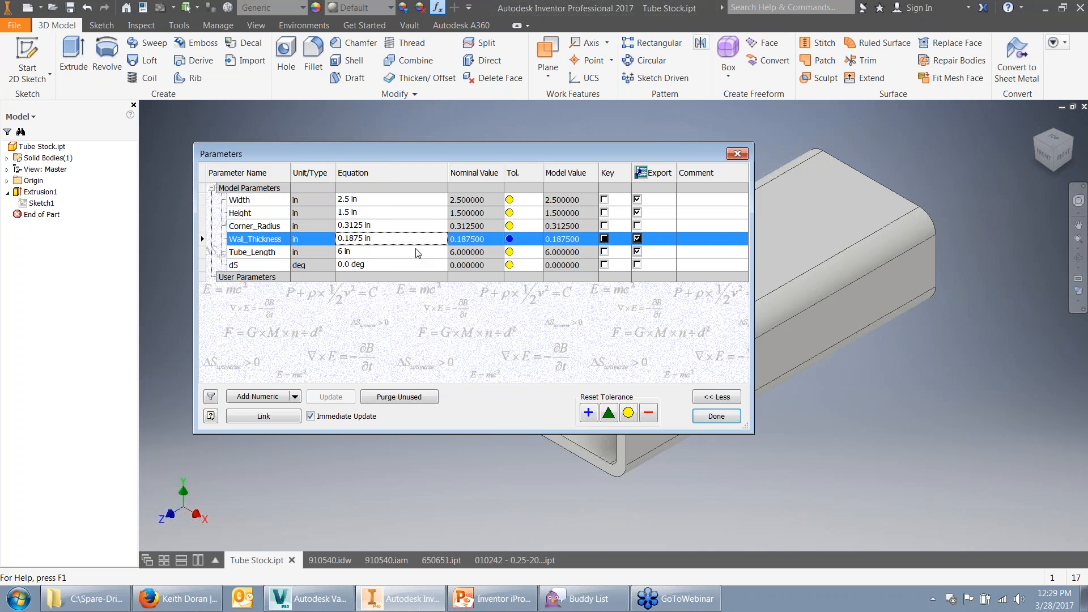
click(225, 217)
click(224, 237)
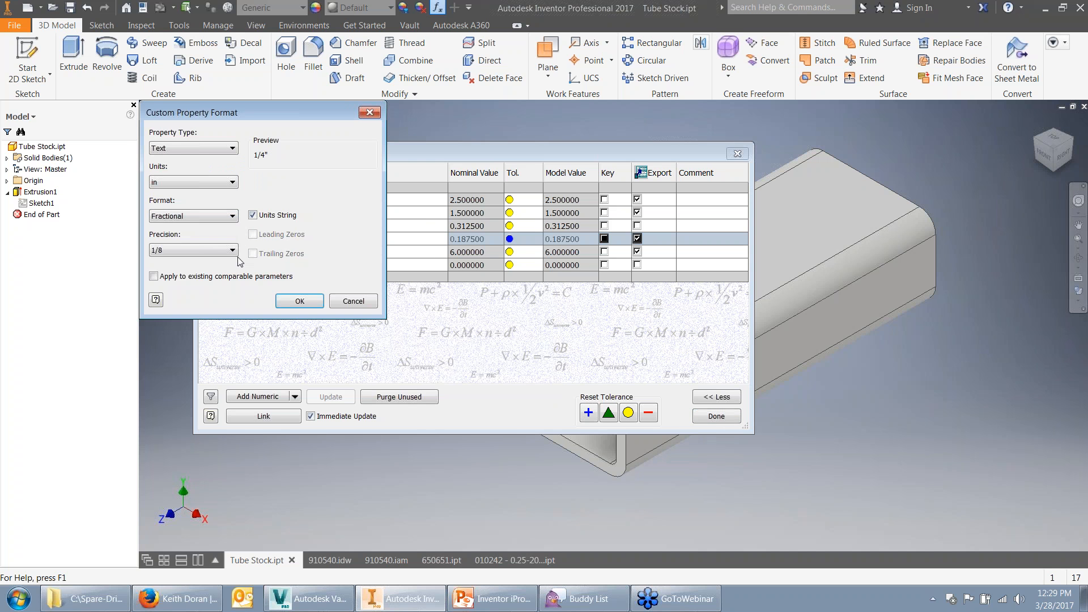
click(233, 251)
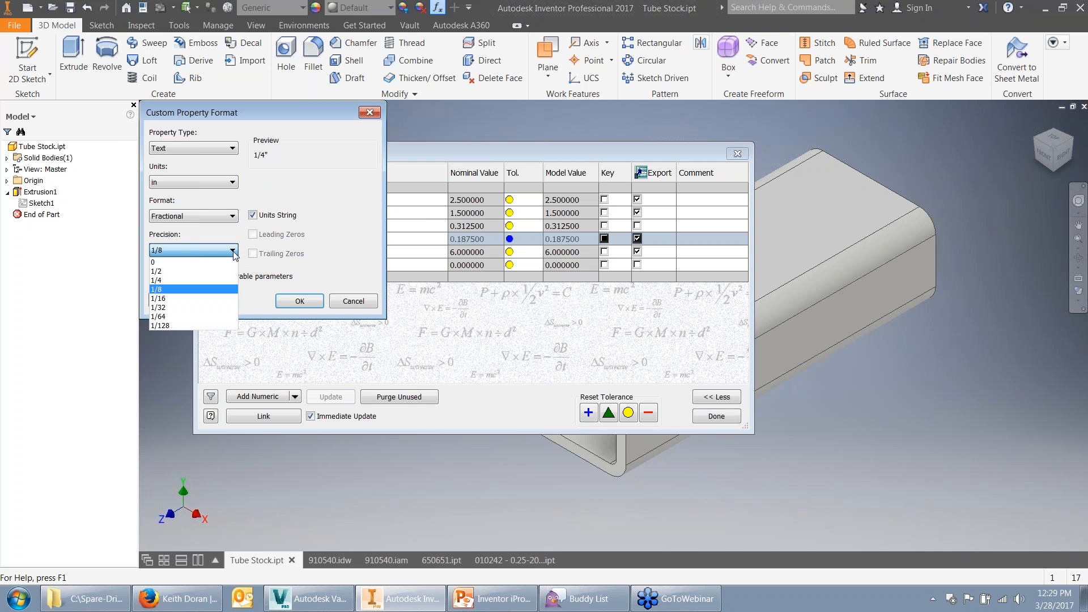
click(182, 298)
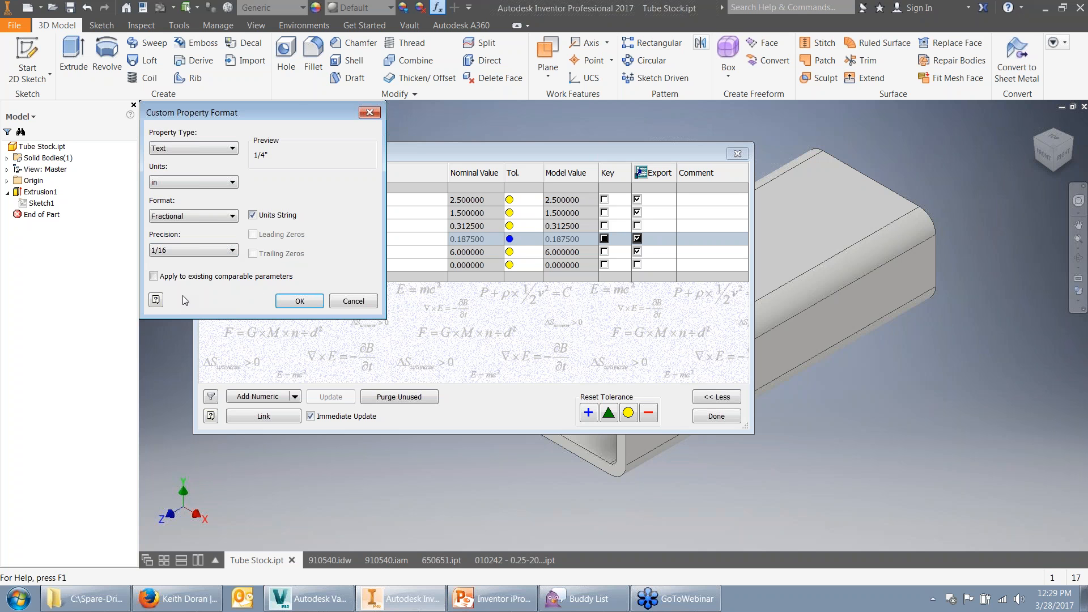
click(304, 306)
Set the Tube_Length parameter's custom property format to Fractional and finish editing the parameters
right_click(412, 256)
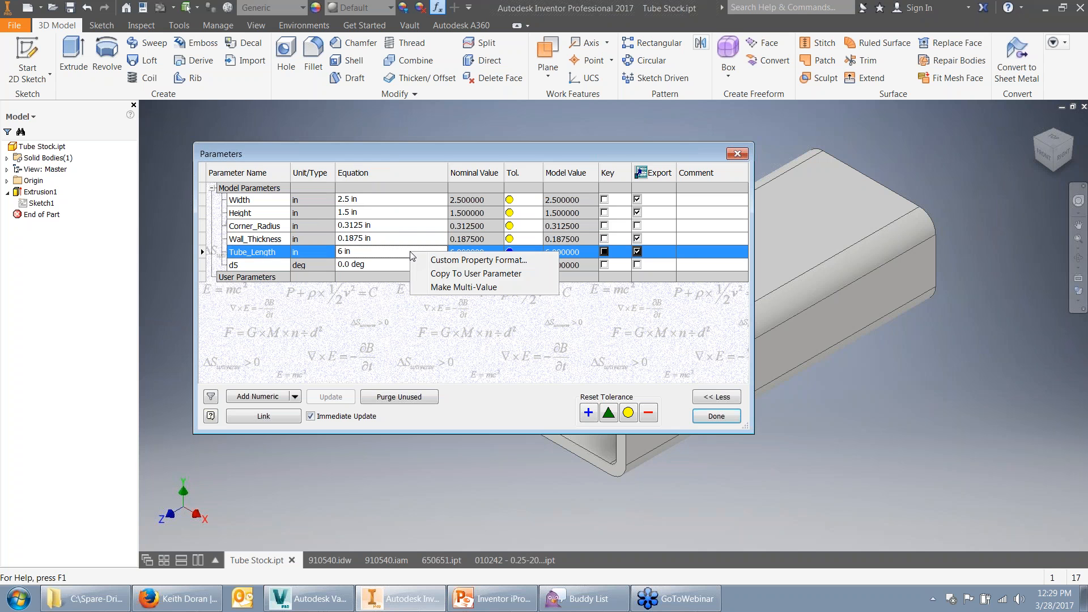
click(435, 260)
click(213, 219)
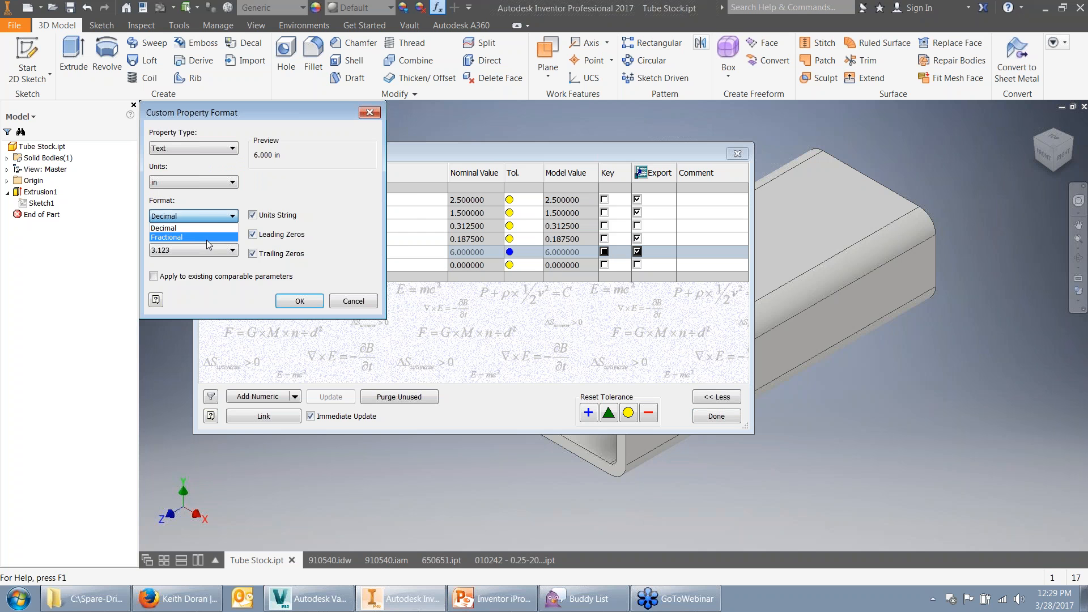
click(210, 235)
click(304, 301)
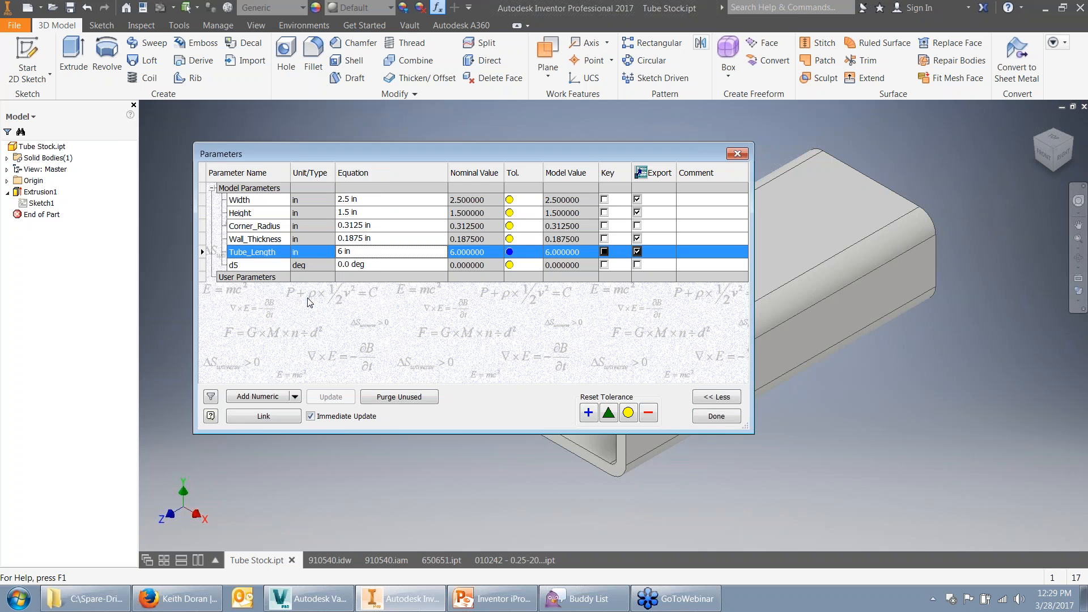
click(722, 420)
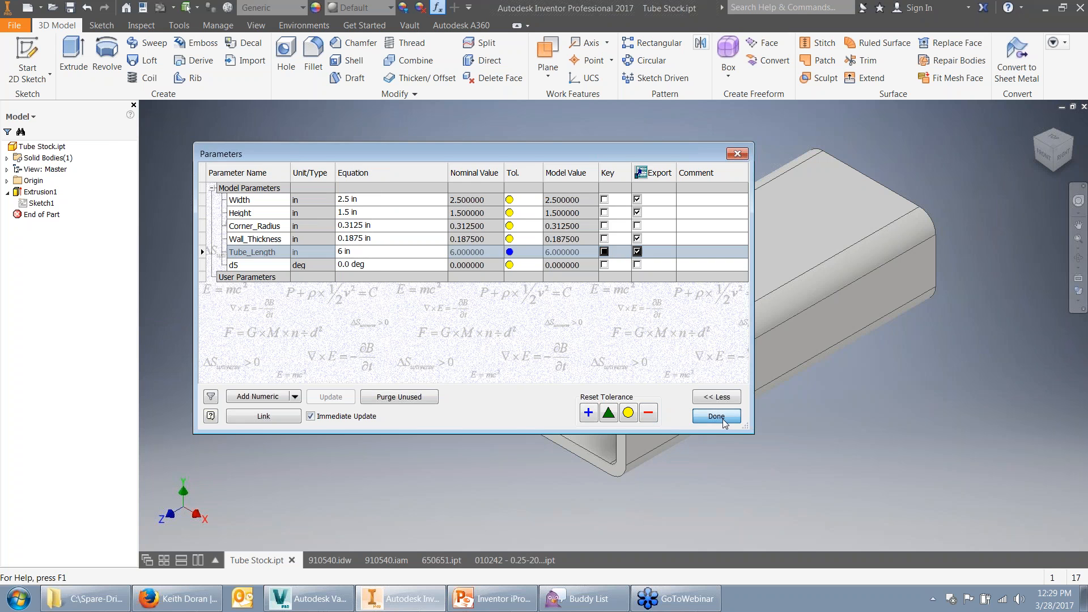
Check the description's dimension formatting in the part's project iProperties, and close them
click(144, 9)
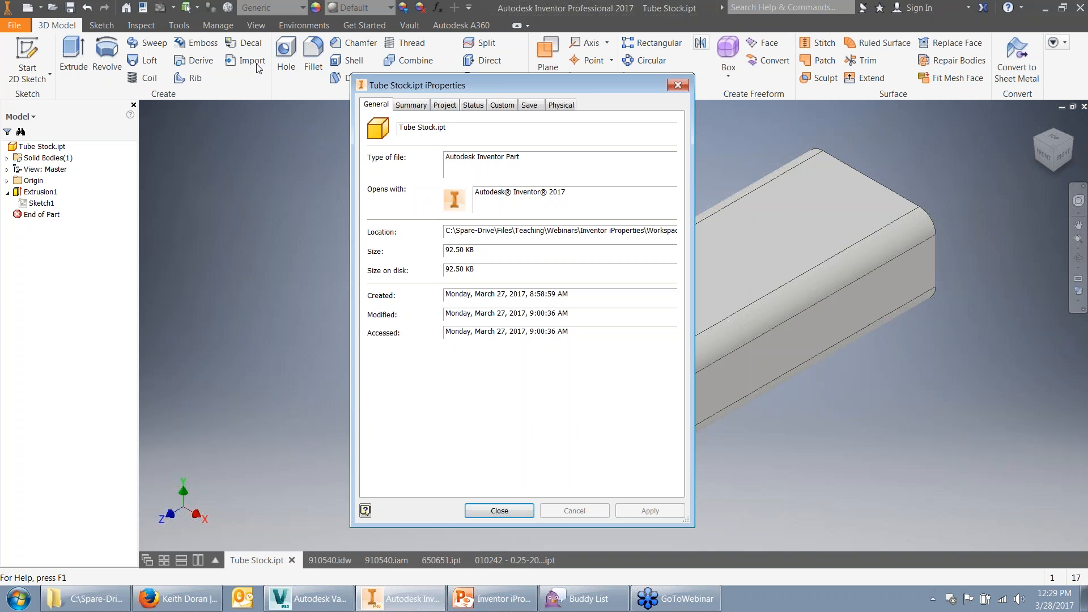
click(445, 105)
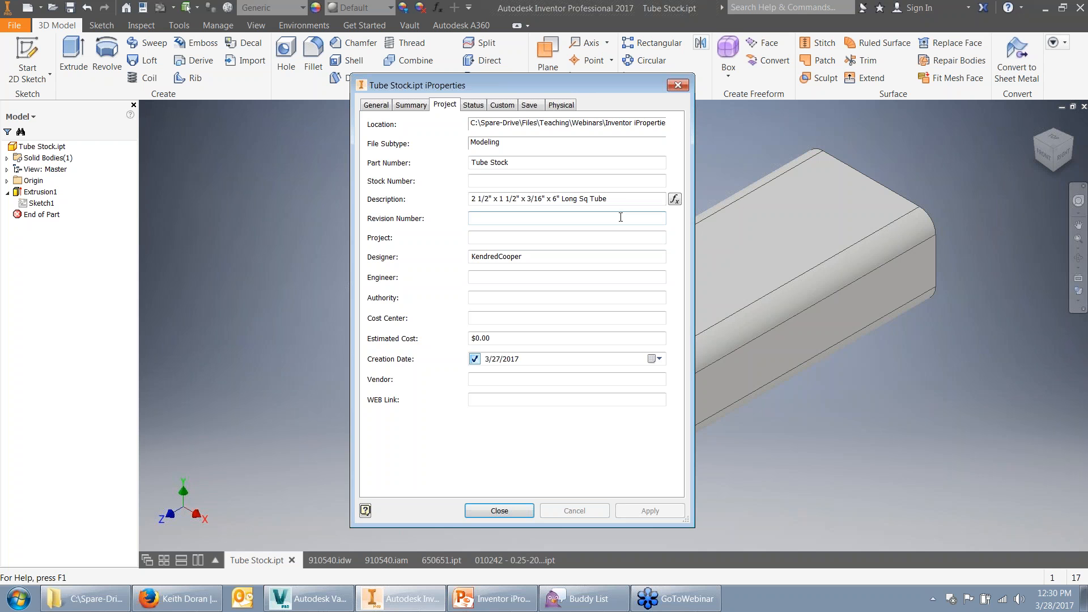
drag(622, 202, 392, 202)
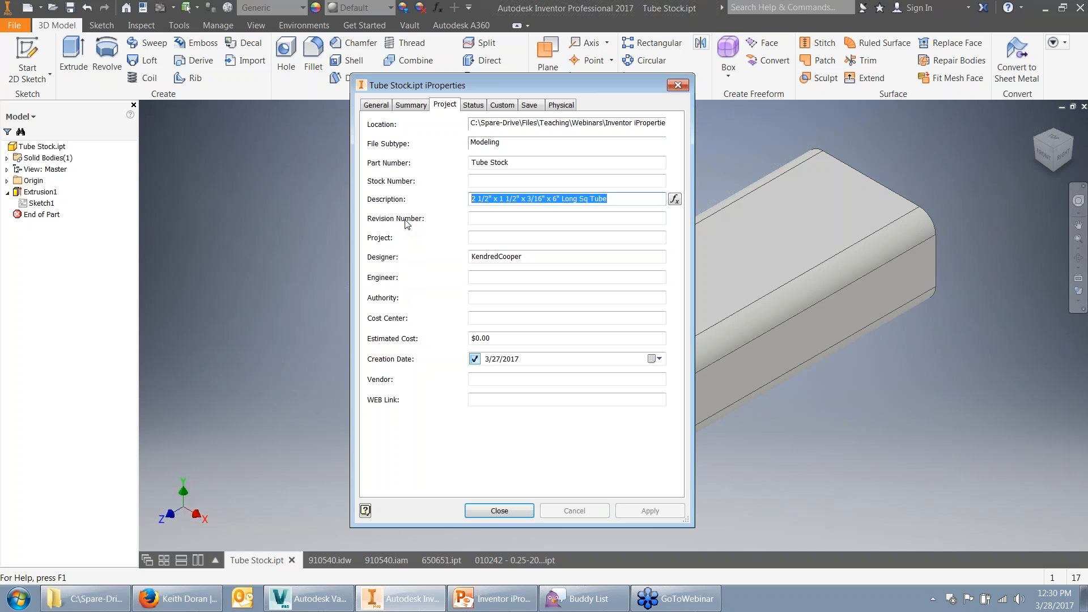
click(514, 198)
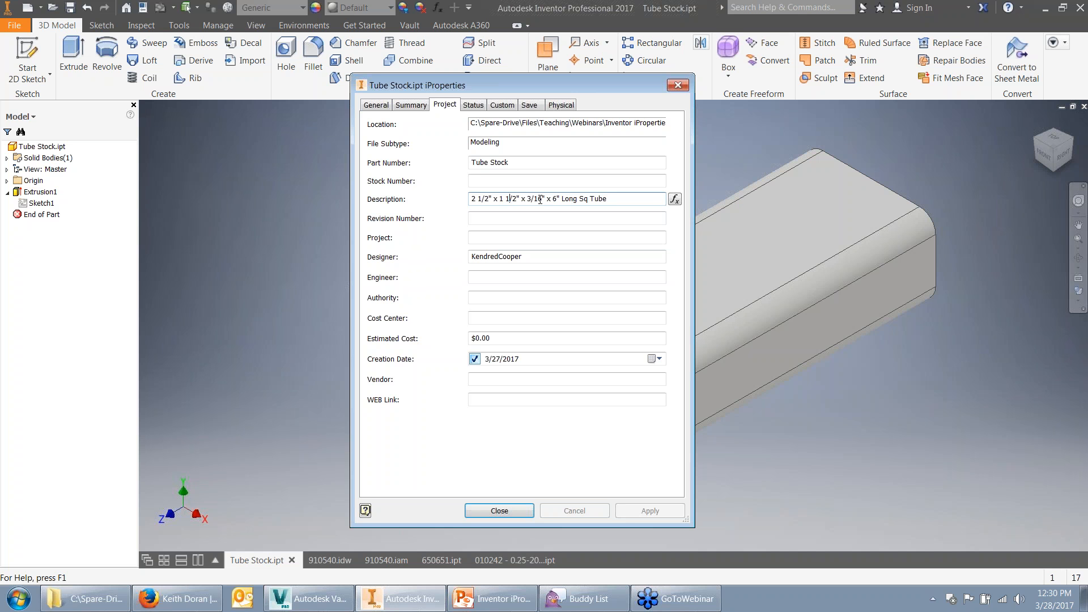
click(520, 181)
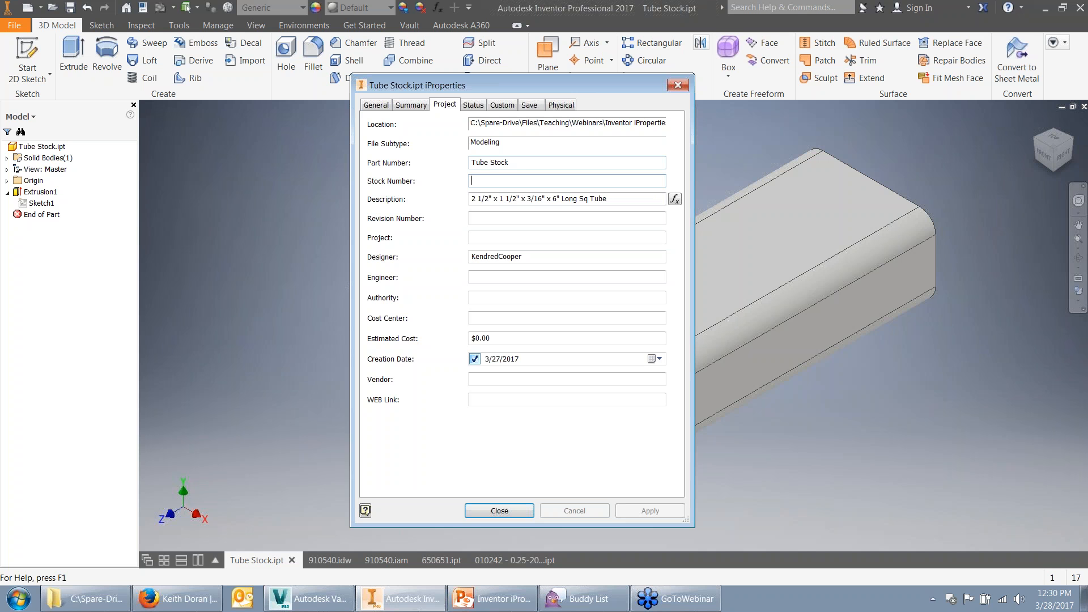
click(515, 237)
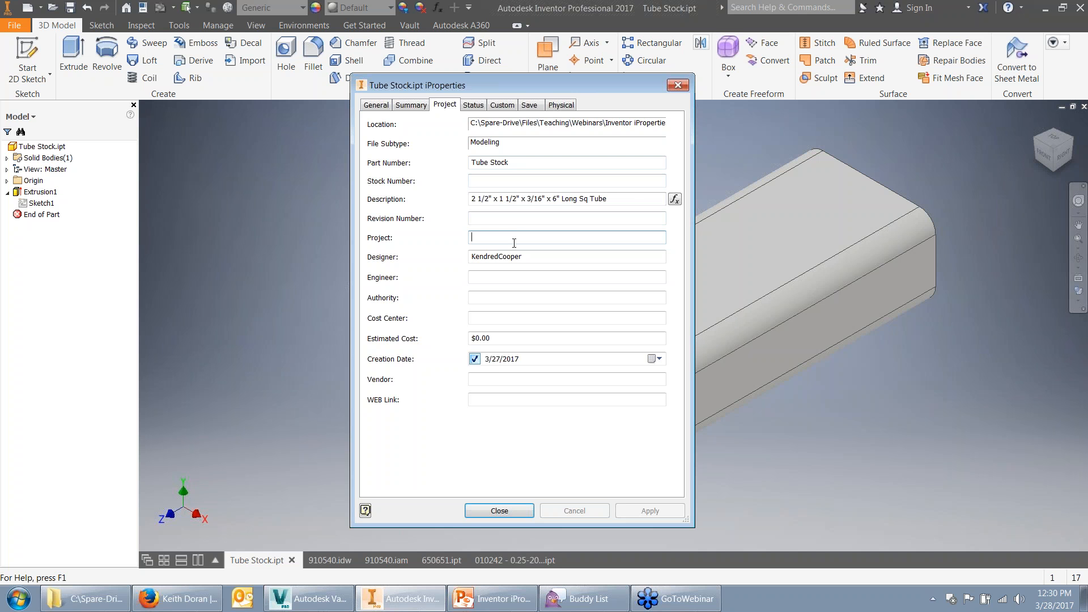
click(512, 511)
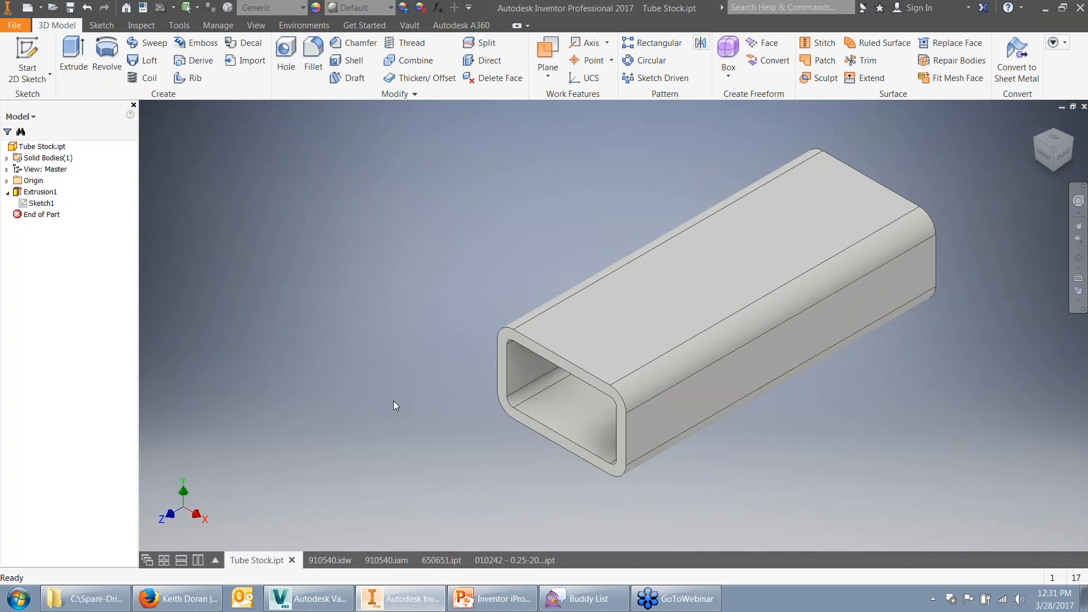
Open Sketch1, the tube's profile sketch, for editing
double_click(40, 204)
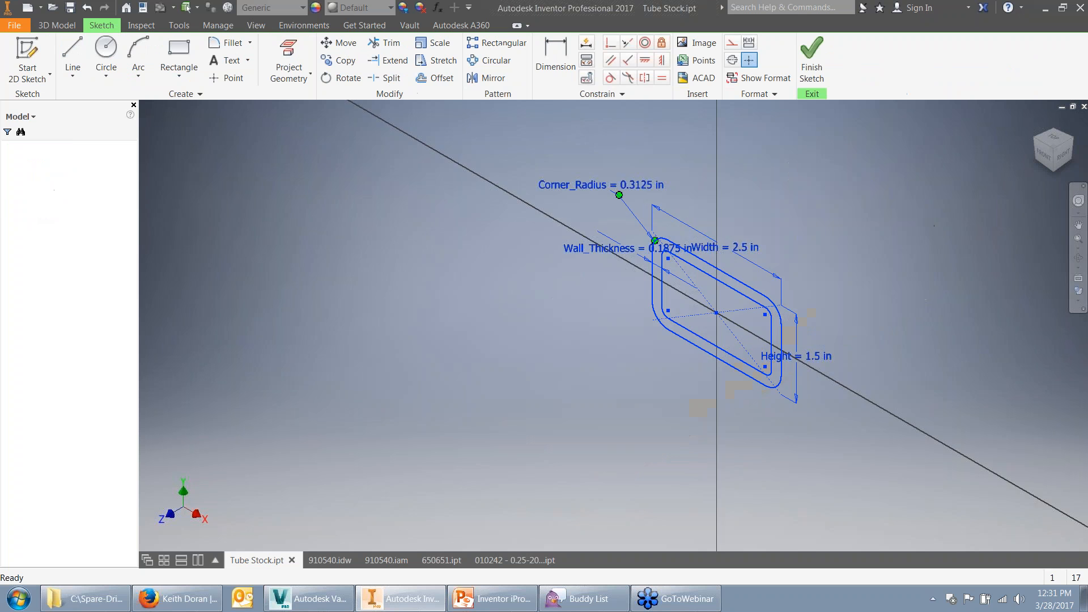
scroll(820, 291, down, 3)
mouse_move(818, 294)
middle_down()
mouse_move(915, 256)
mouse_move(931, 263)
middle_up()
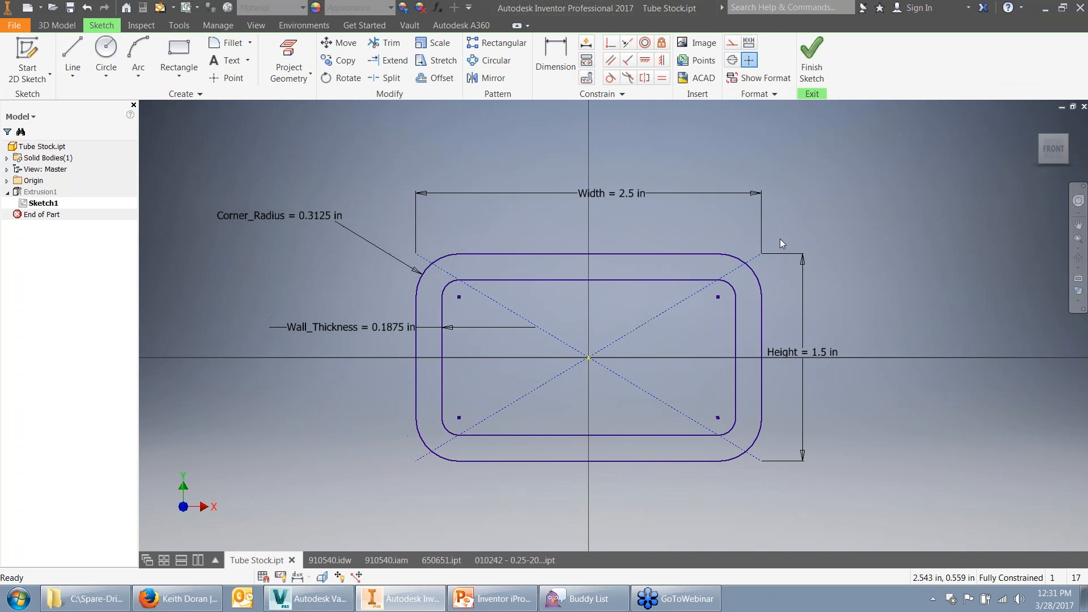
Apply a Symmetric tolerance of 0.010 in to the Width dimension through its dimension properties
right_click(627, 196)
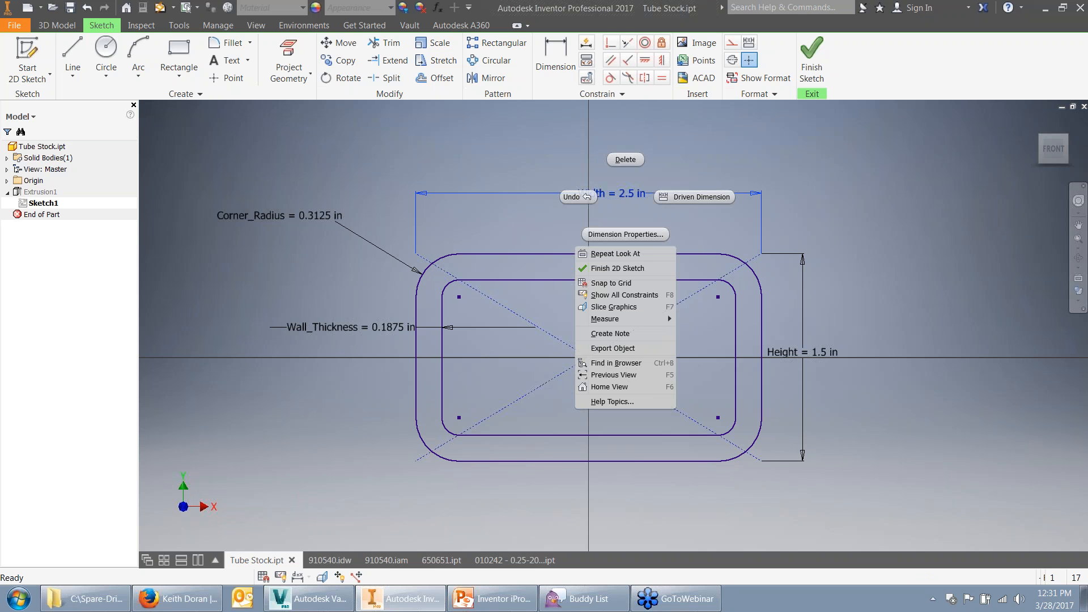
click(621, 234)
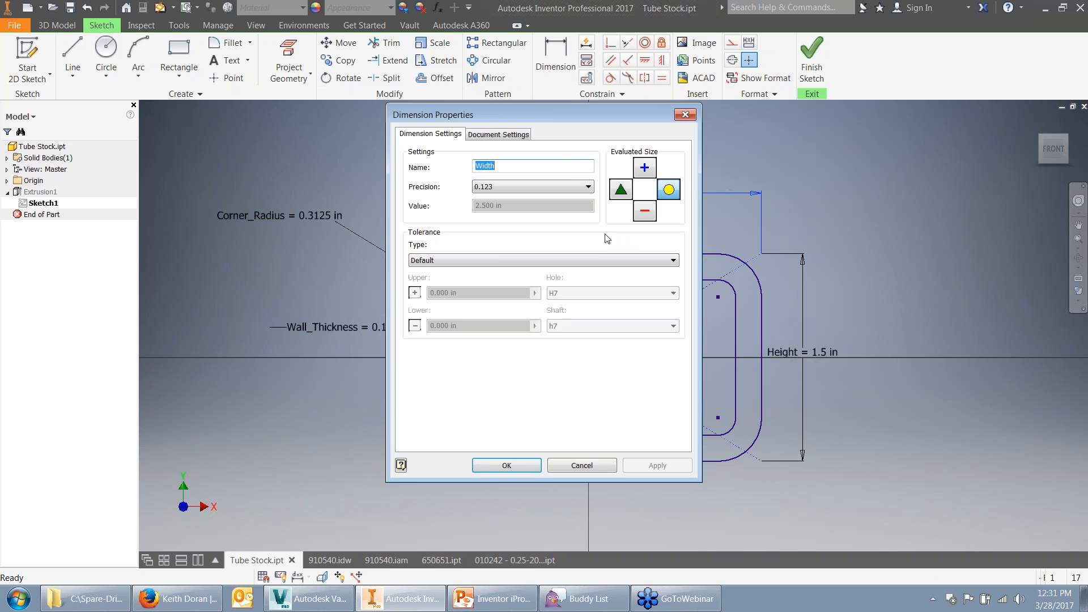
drag(507, 116, 476, 129)
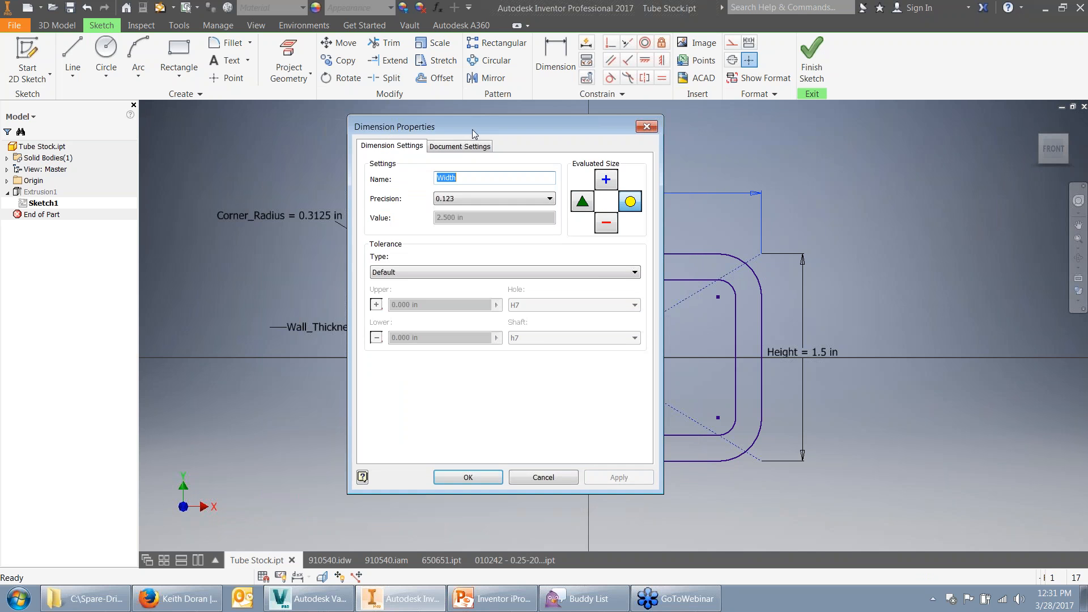
click(435, 273)
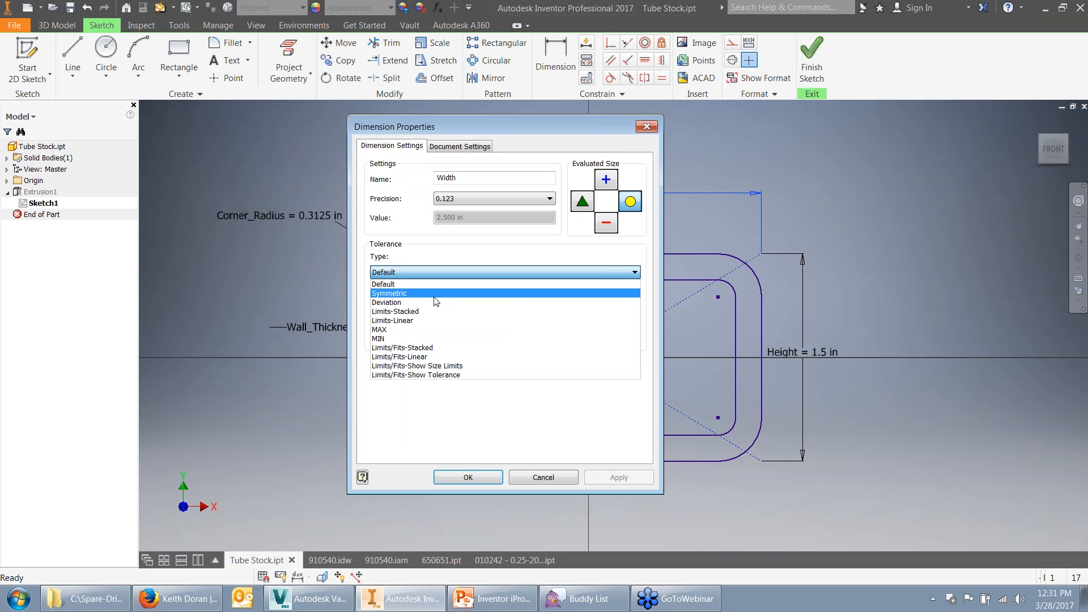
click(435, 294)
click(406, 306)
key(BackSpace)
text(10)
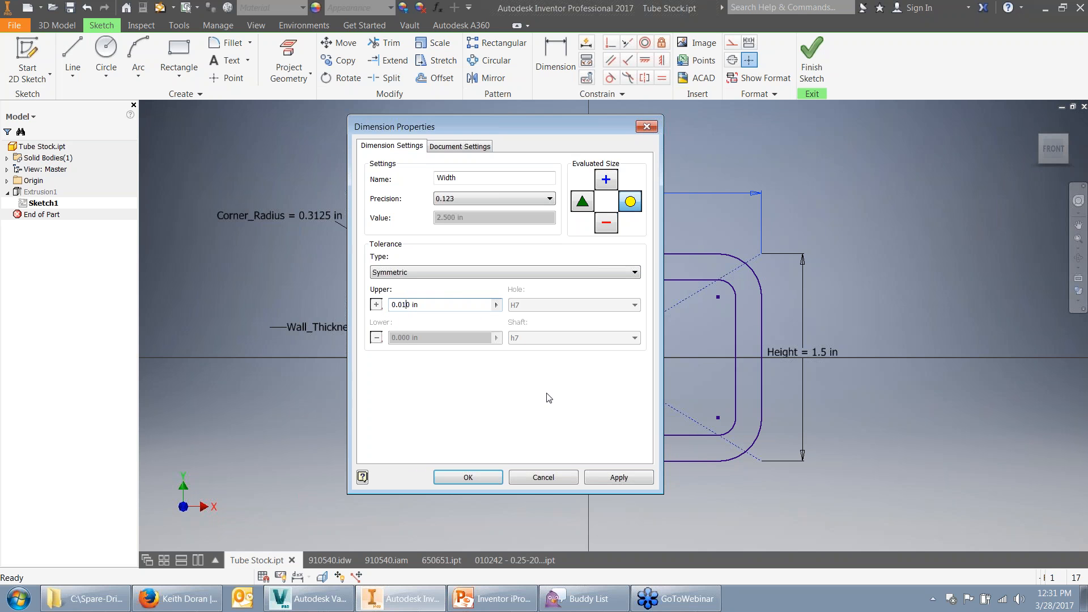
click(620, 477)
click(453, 478)
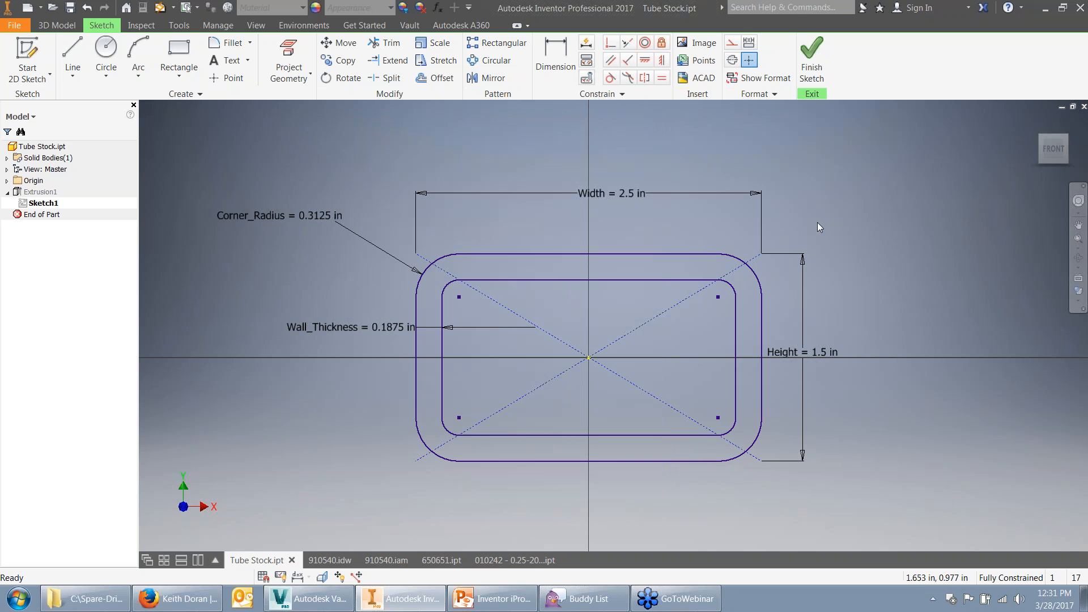
Set the Width dimension's evaluated size to nominal in its dimension properties, keeping the Symmetric tolerance
right_click(628, 193)
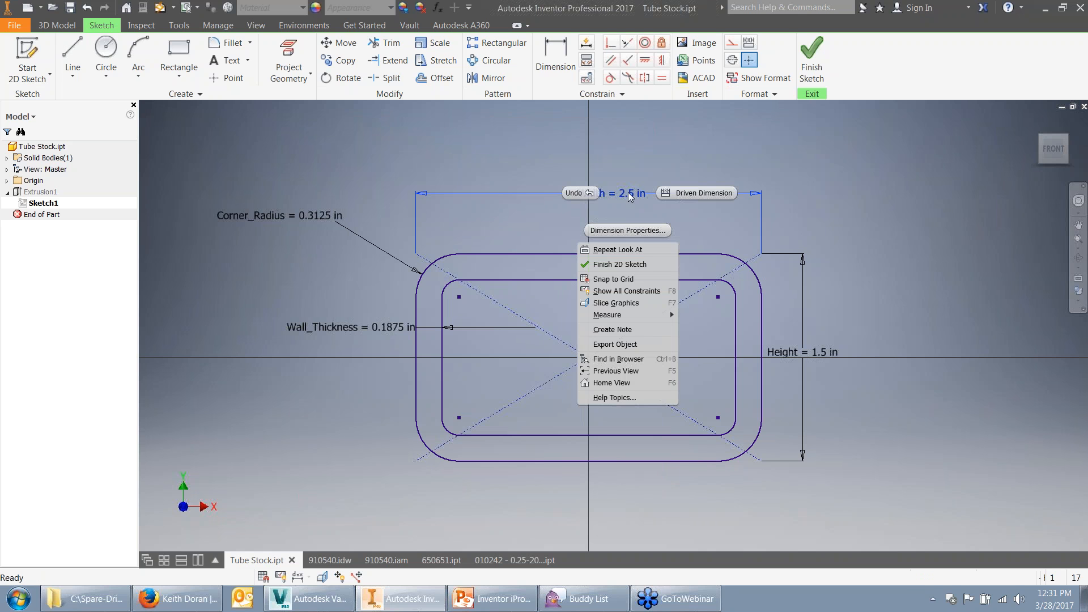
click(624, 228)
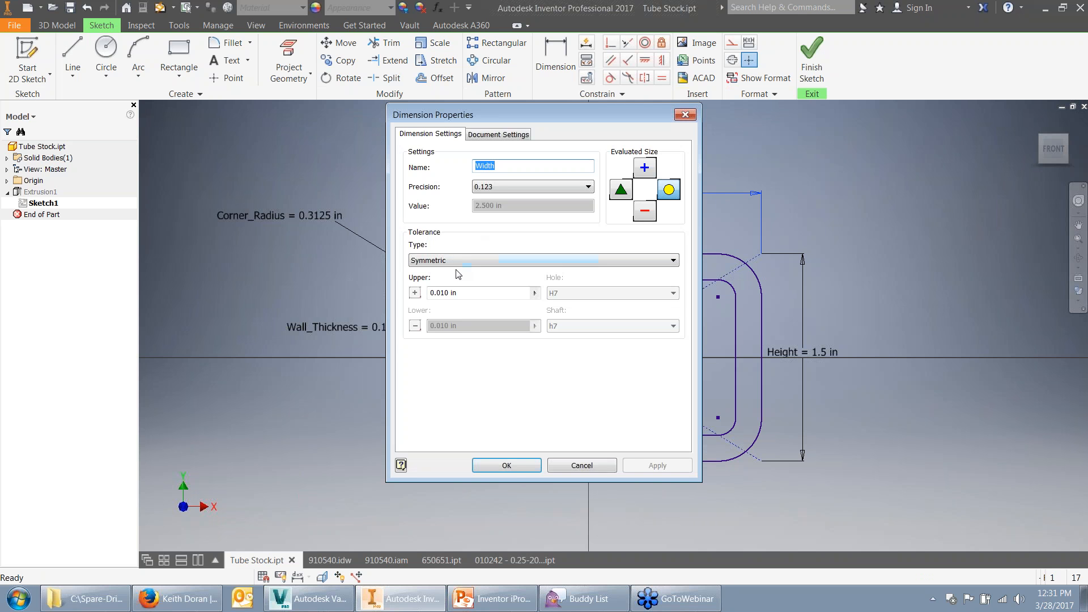
click(514, 467)
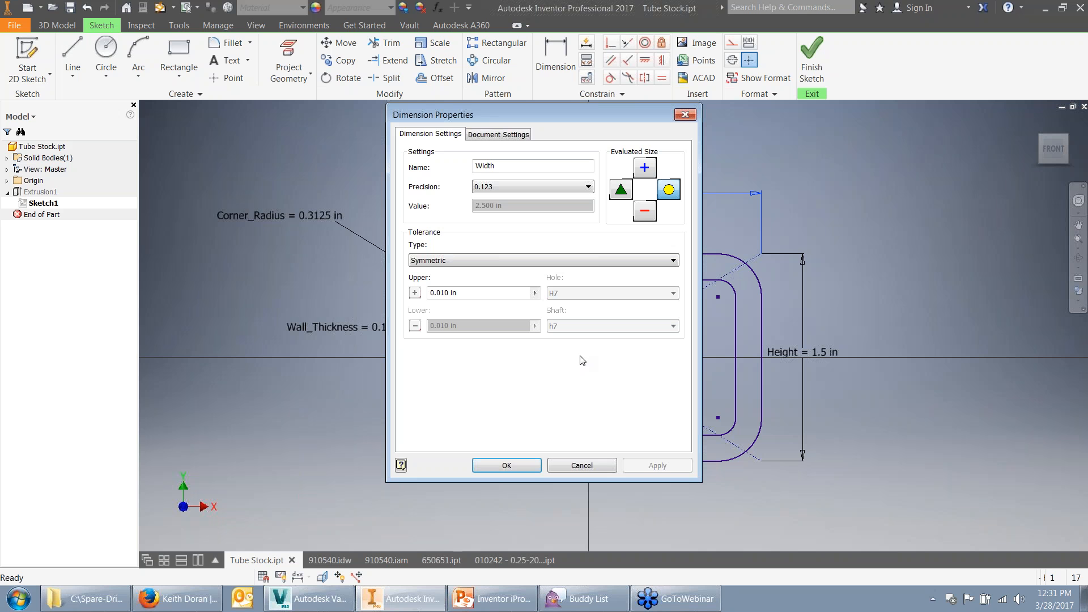
click(671, 192)
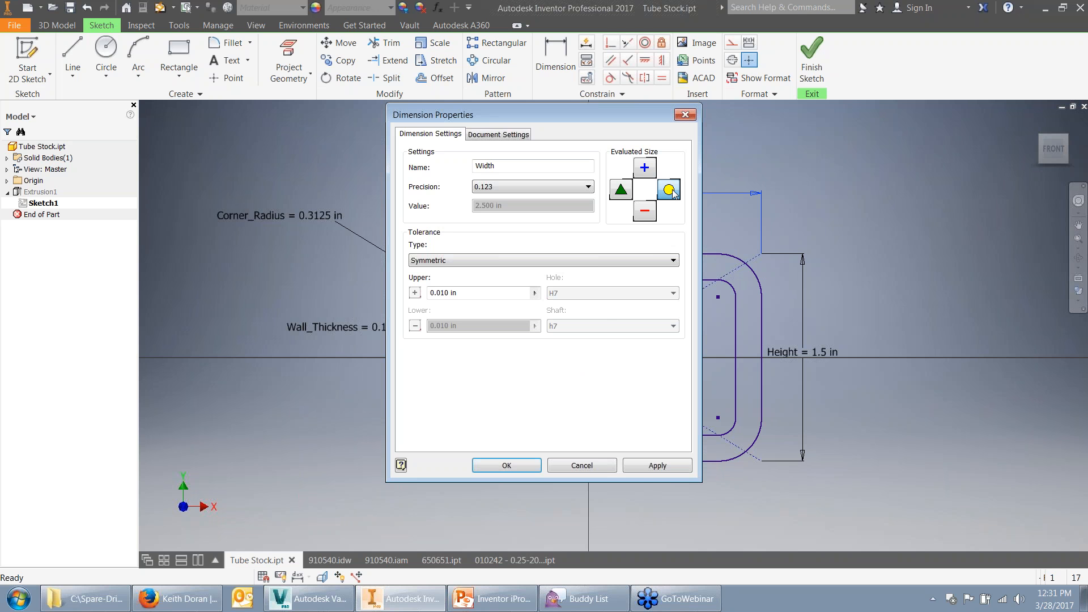
click(643, 469)
click(507, 466)
Switch the sketch's dimension display to show tolerances and finish the sketch
click(298, 576)
click(322, 542)
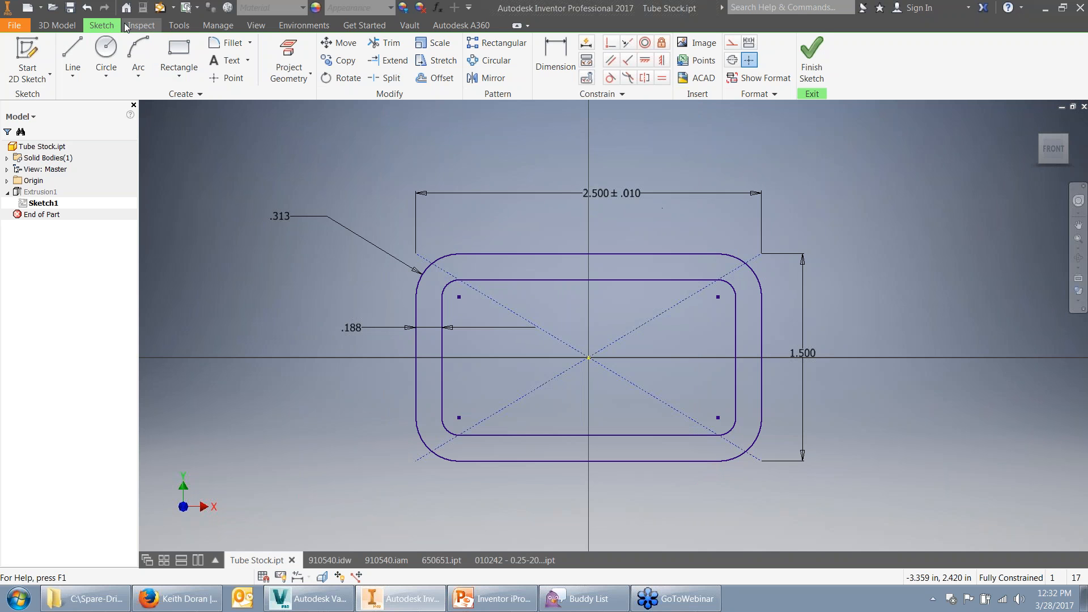
click(818, 64)
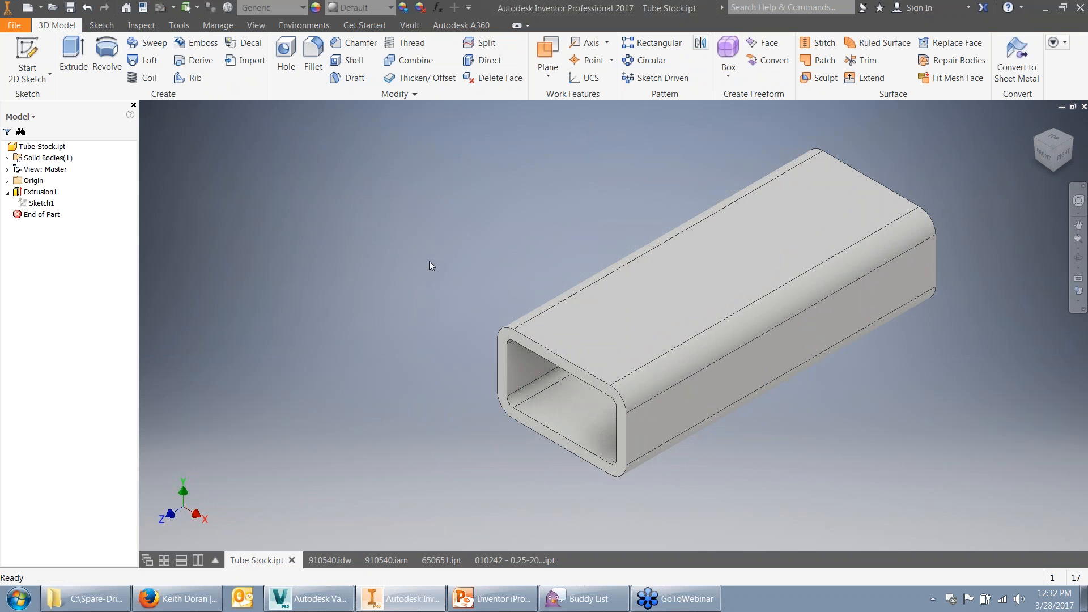
Measure the tube's overall width between its two outer side faces at the open end
right_click(457, 257)
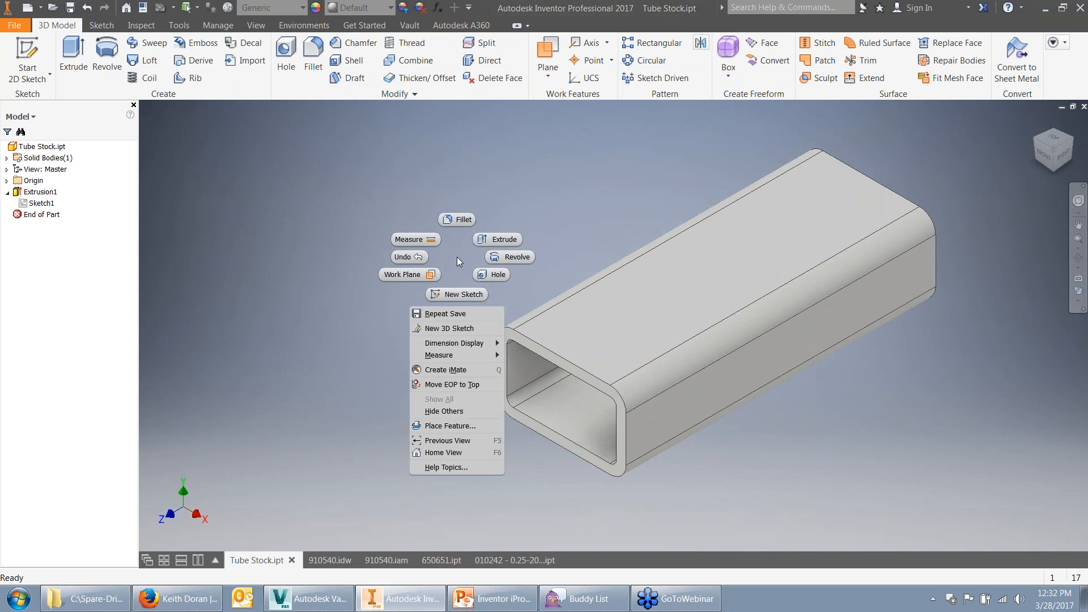
mouse_move(474, 363)
click(543, 355)
click(637, 420)
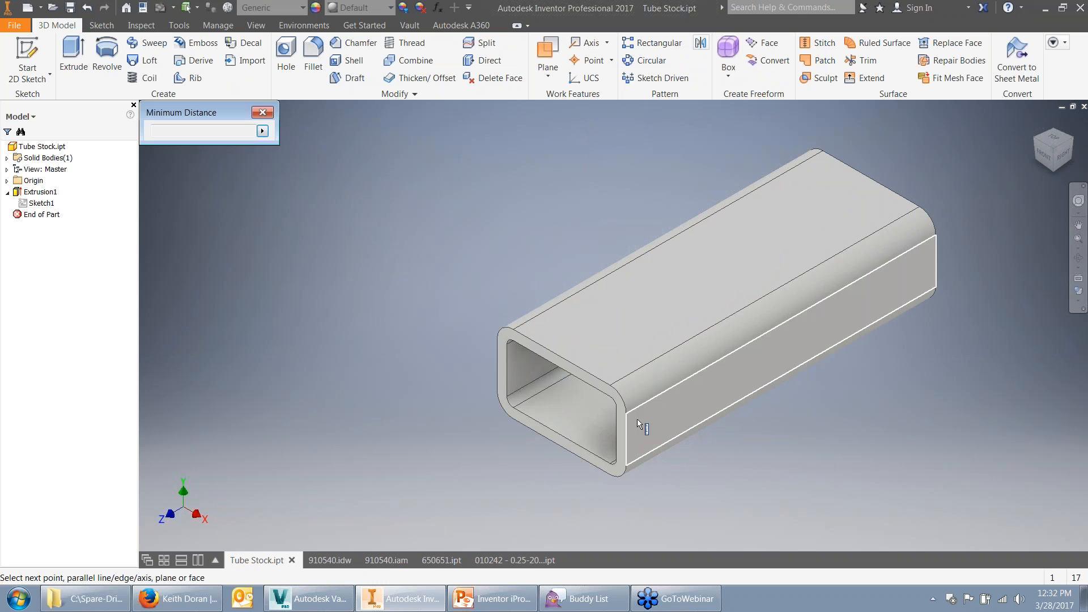
click(498, 370)
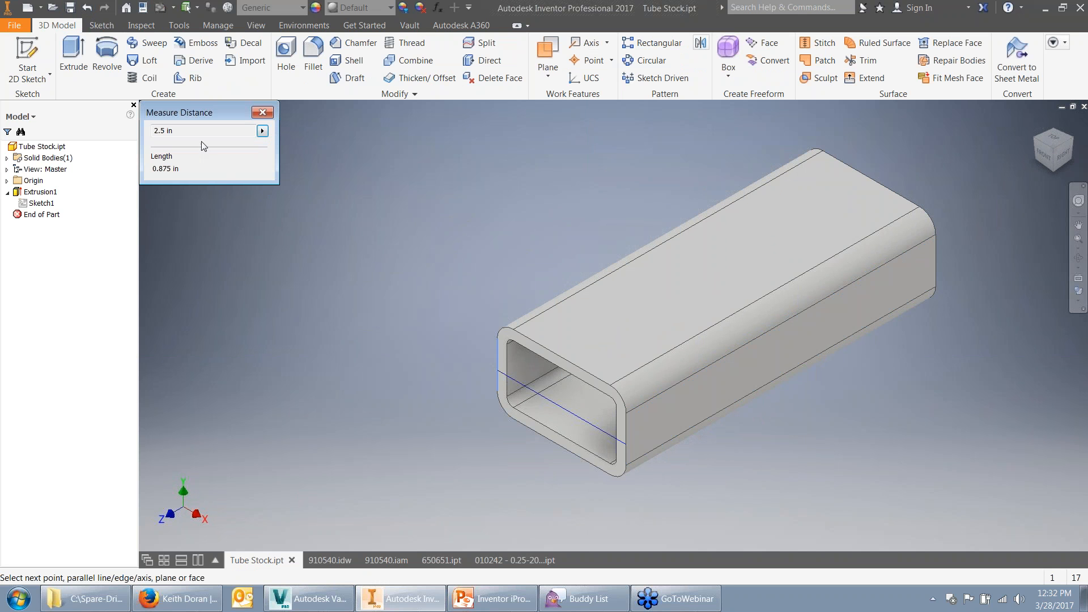
click(263, 113)
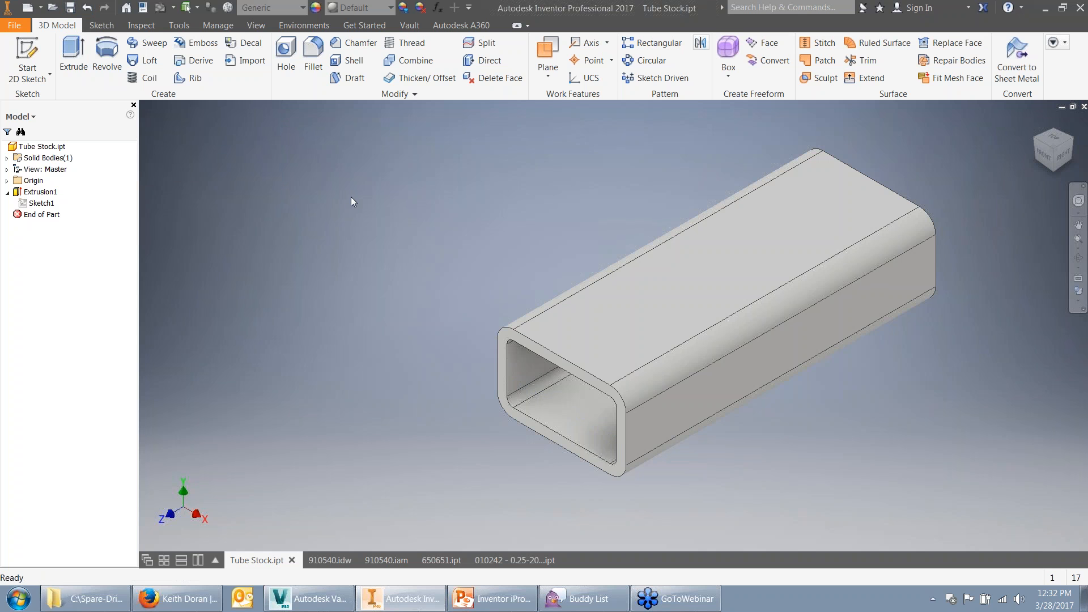
Set the Width parameter's tolerance evaluation to the lower limit and finish editing the parameters
click(439, 8)
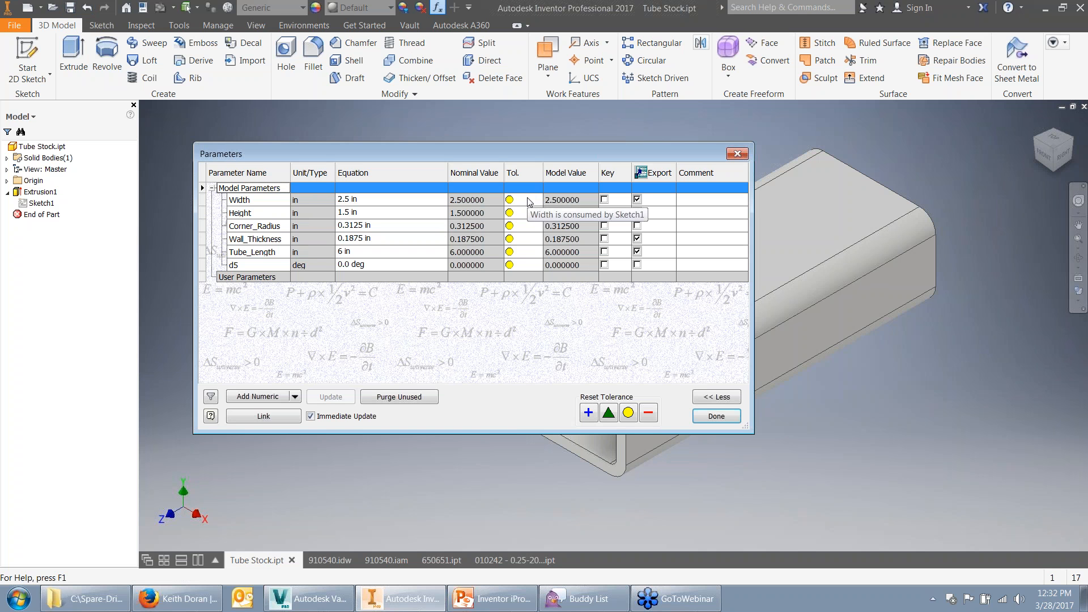
click(400, 200)
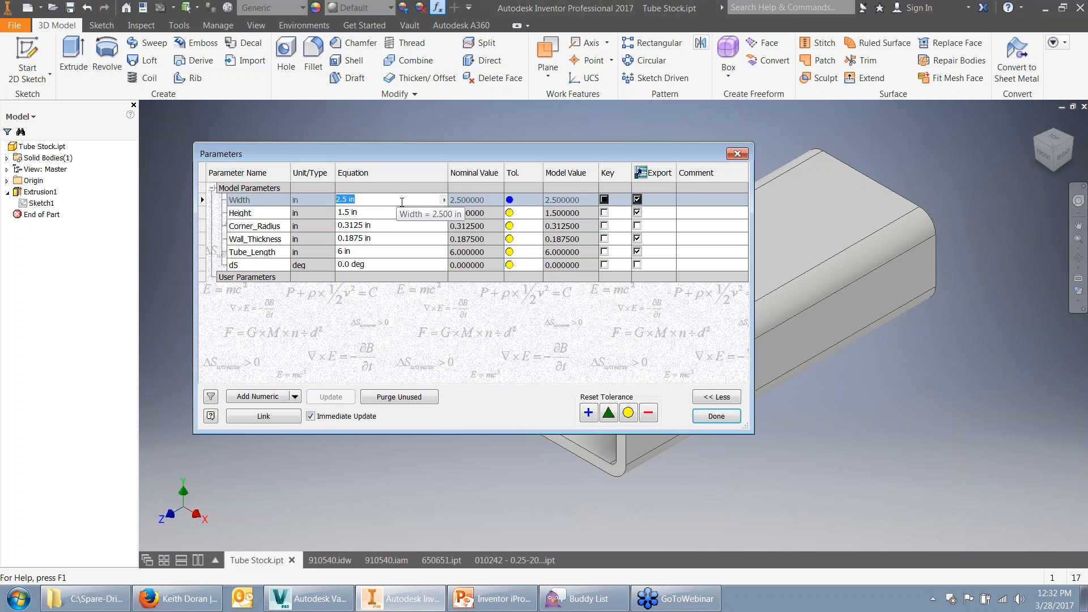
click(533, 200)
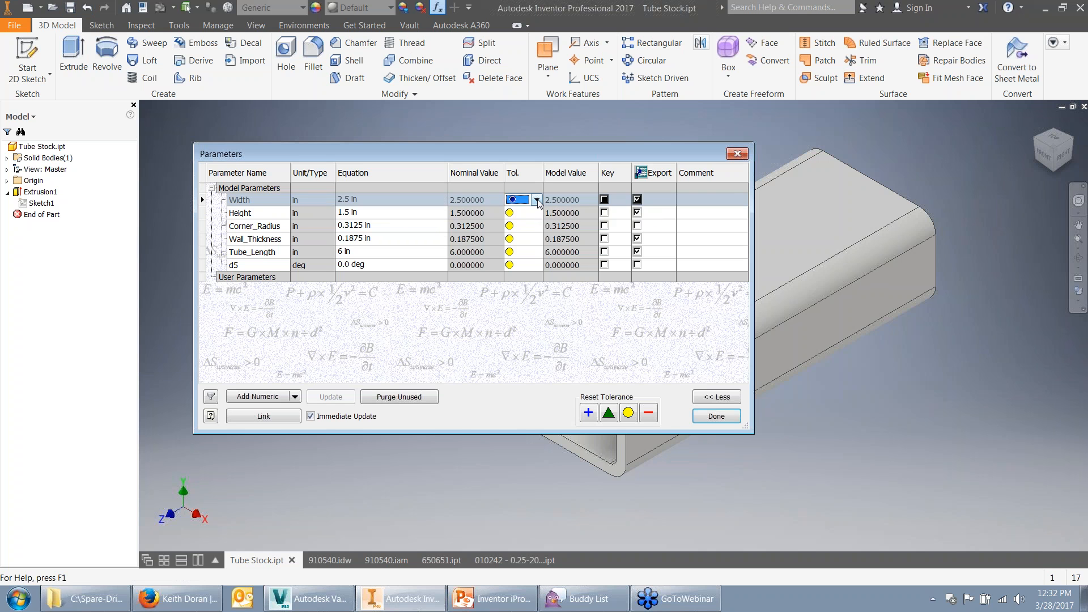
click(537, 199)
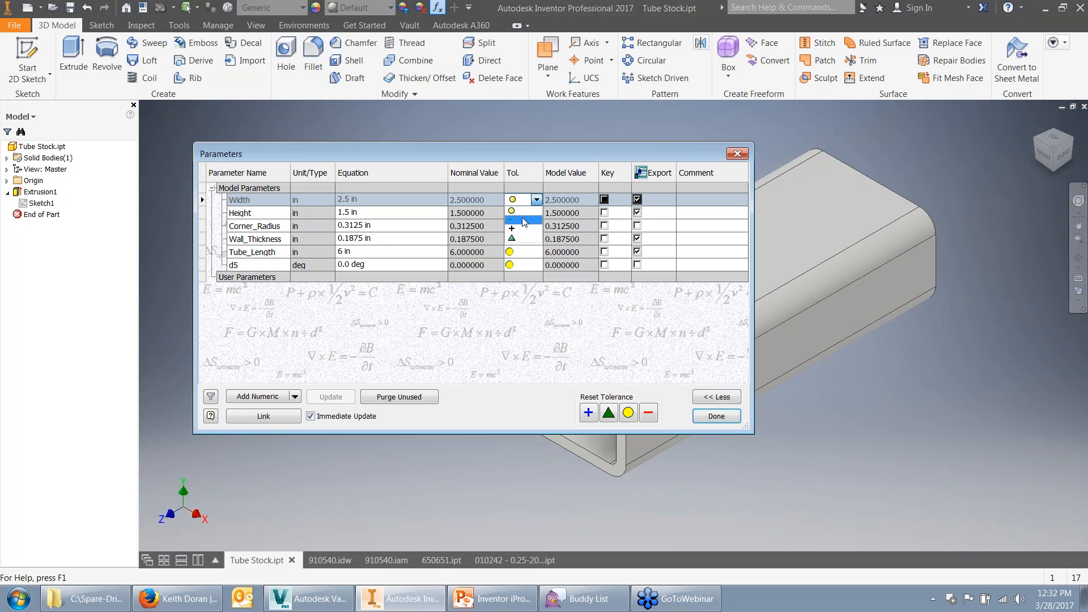
click(524, 221)
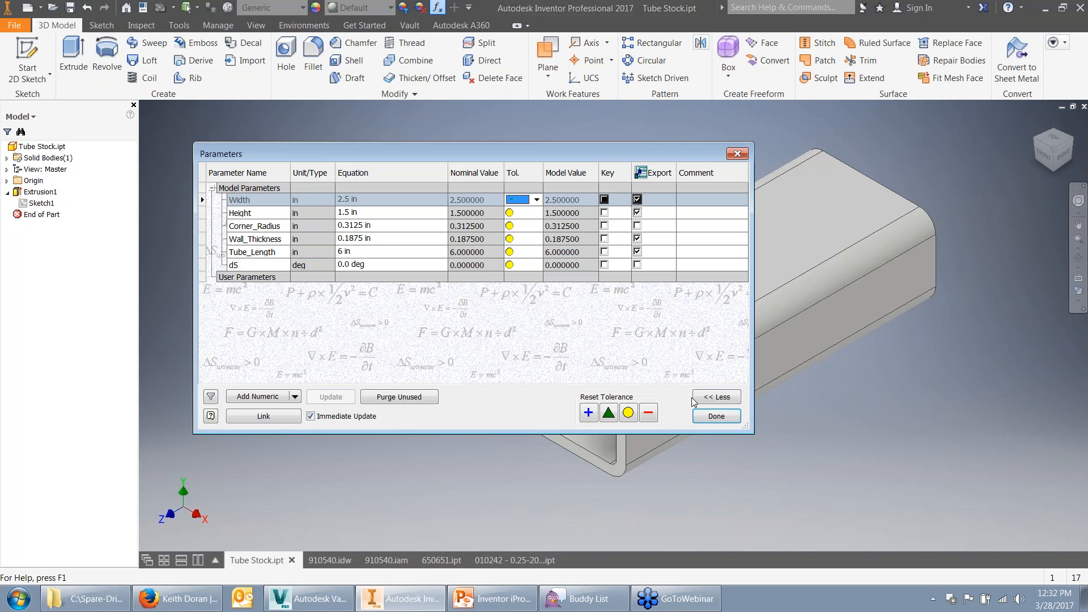
click(716, 416)
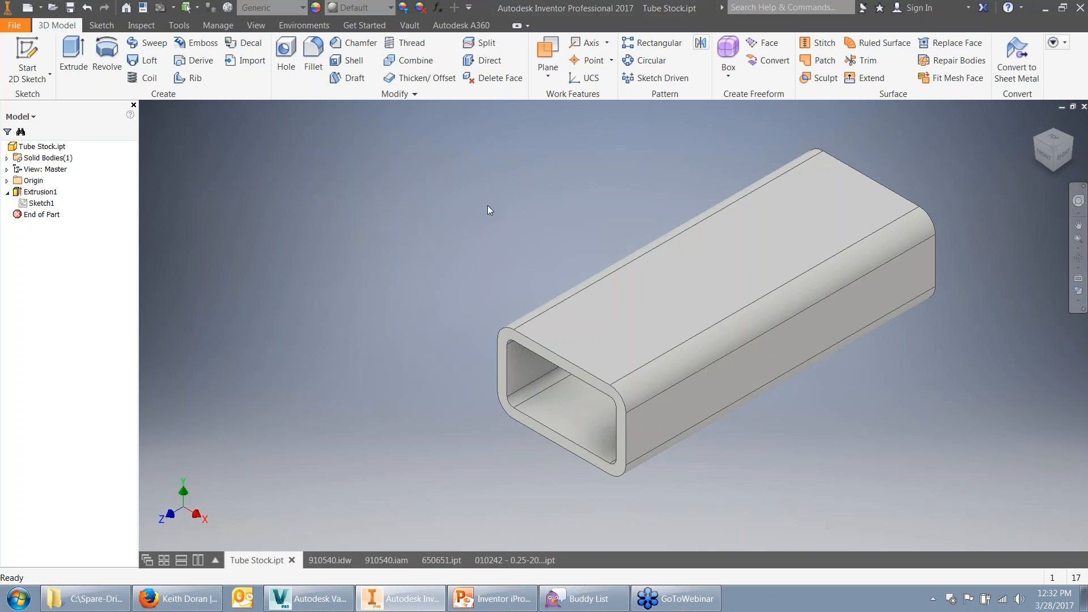
Measure the tube's outer width again to check the effect of the lower-limit tolerance on the model
right_click(353, 178)
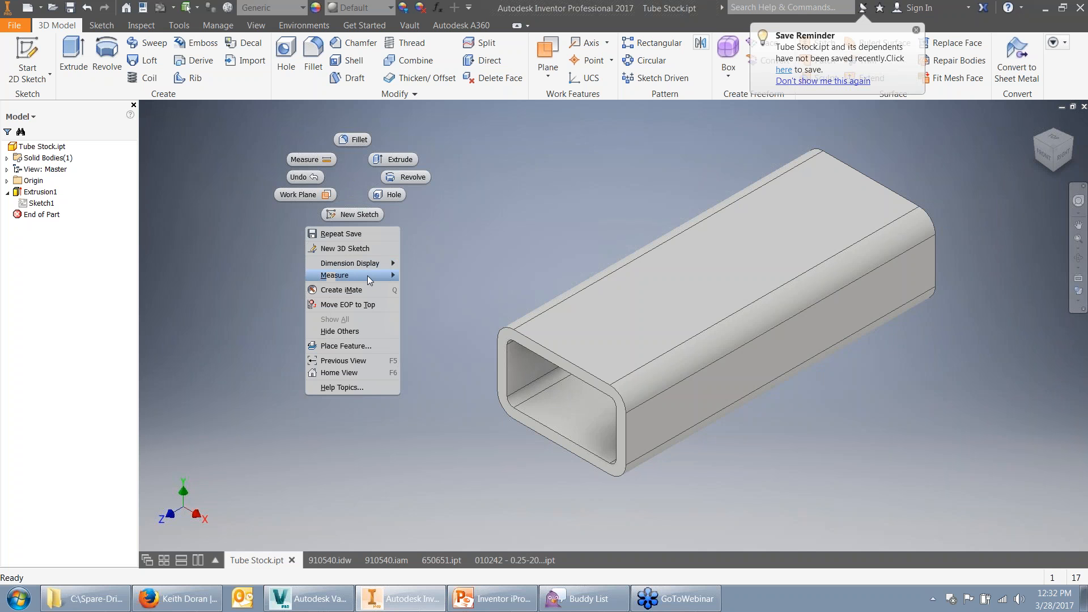
mouse_move(373, 282)
click(442, 276)
click(703, 393)
click(497, 372)
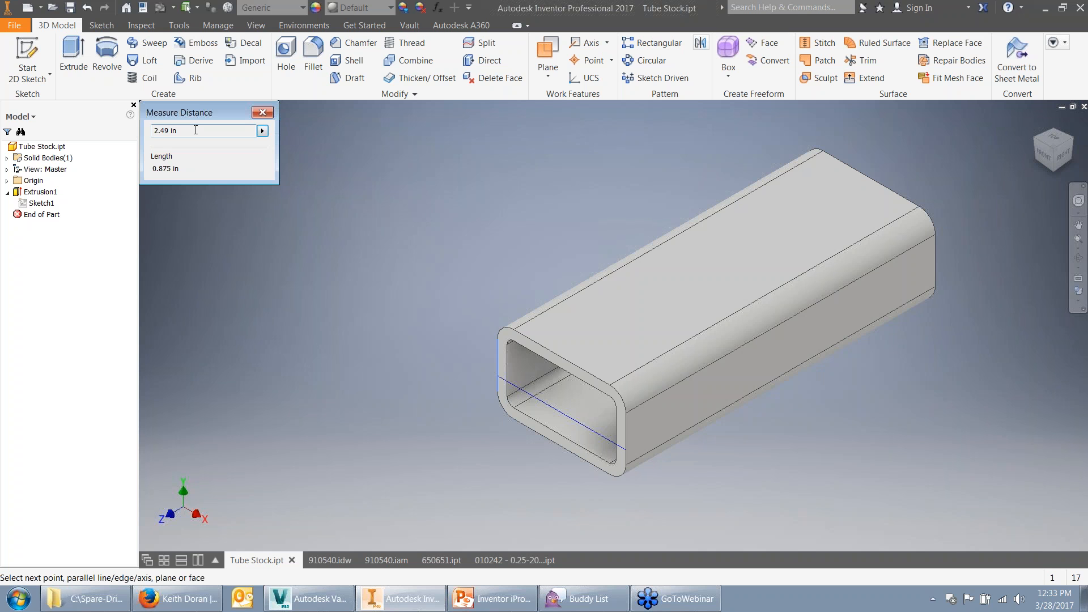
click(263, 113)
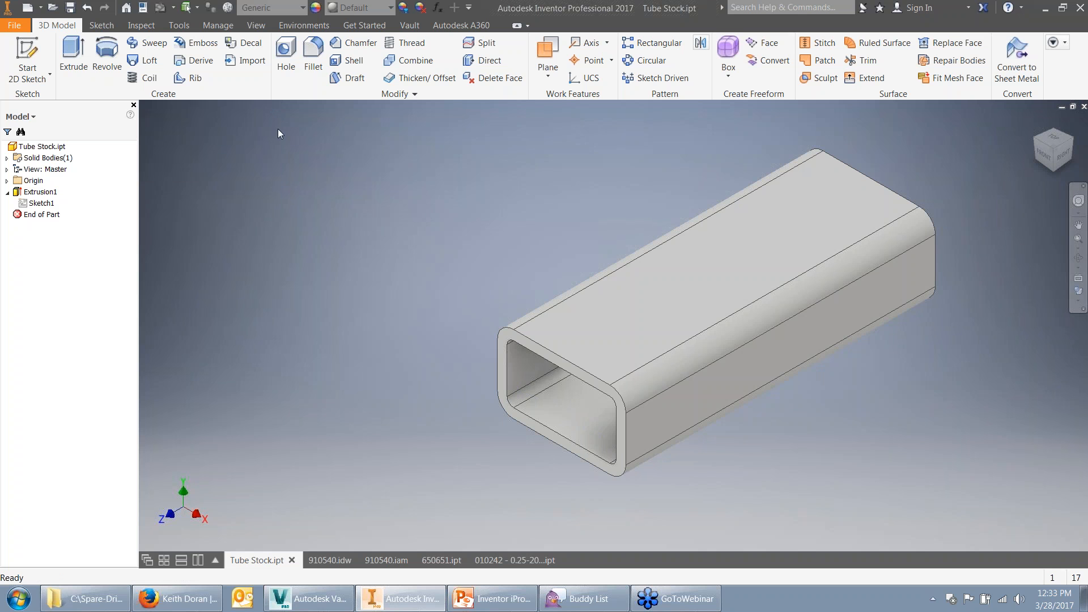
Check the width value in the description of the part's project iProperties, and close them
click(143, 7)
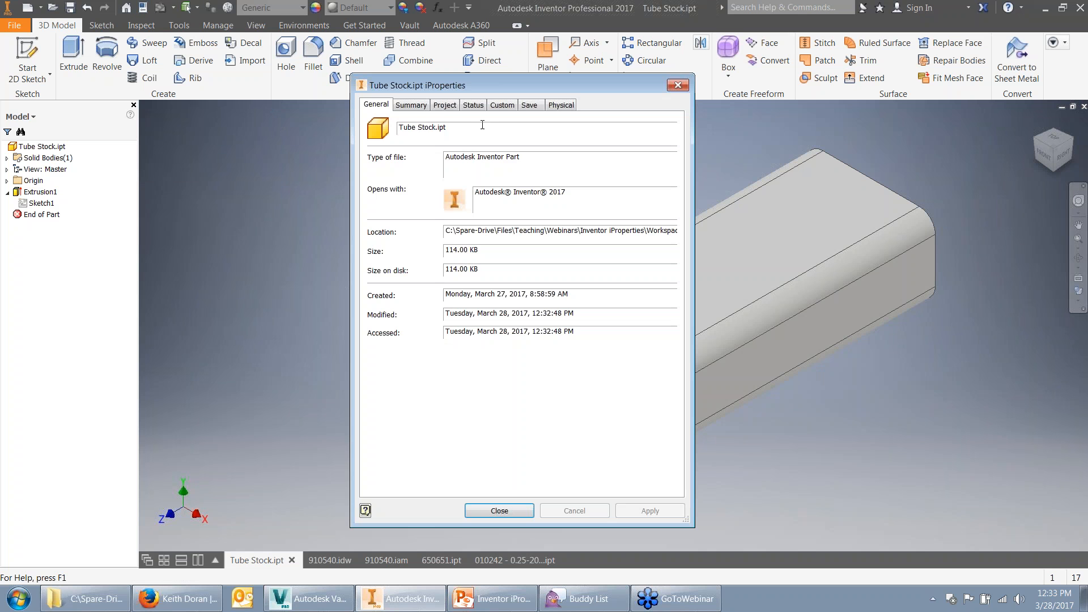
click(445, 105)
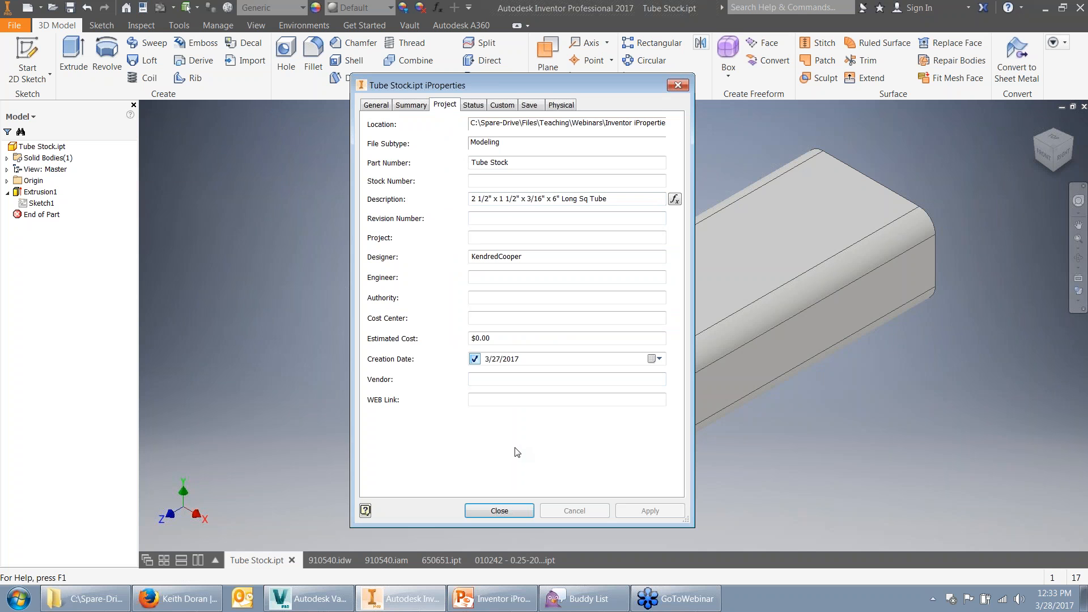
drag(472, 199, 491, 199)
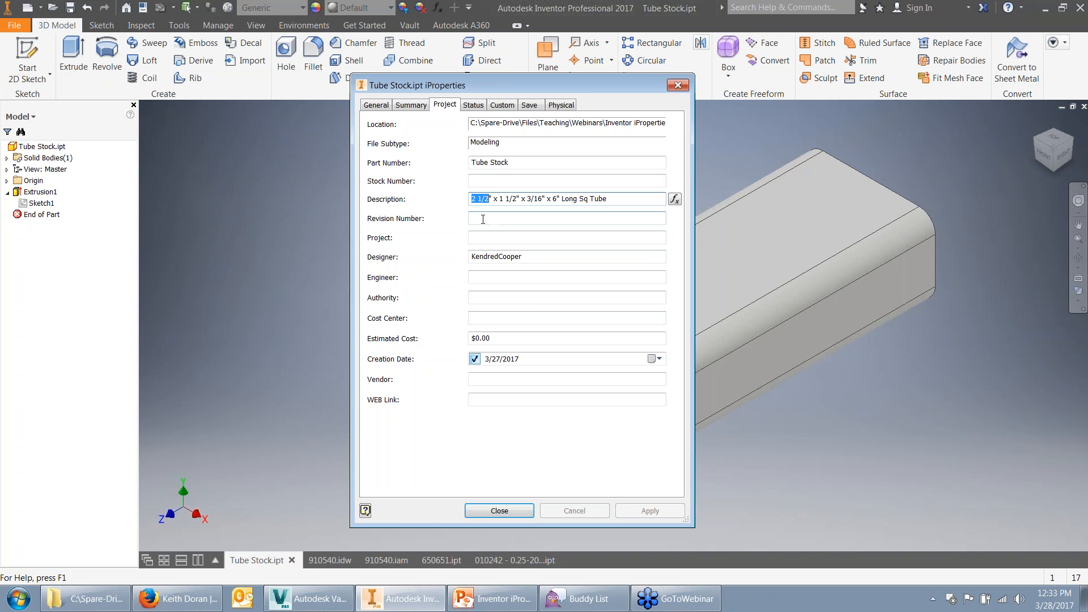
click(519, 511)
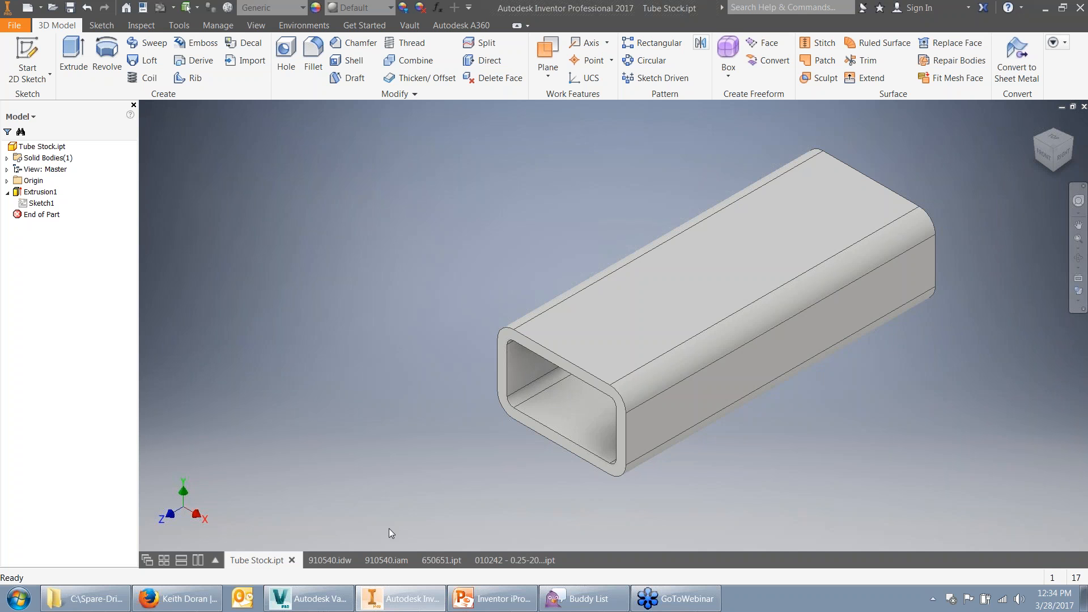
Switch to the 910540.idw drawing and open its parts list for editing
click(349, 560)
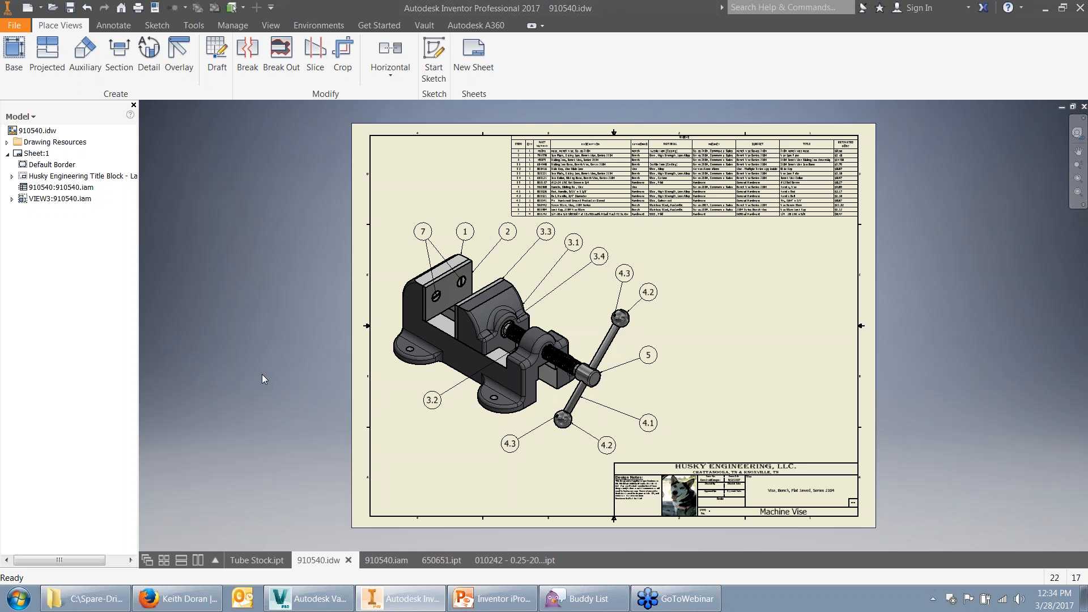
click(588, 184)
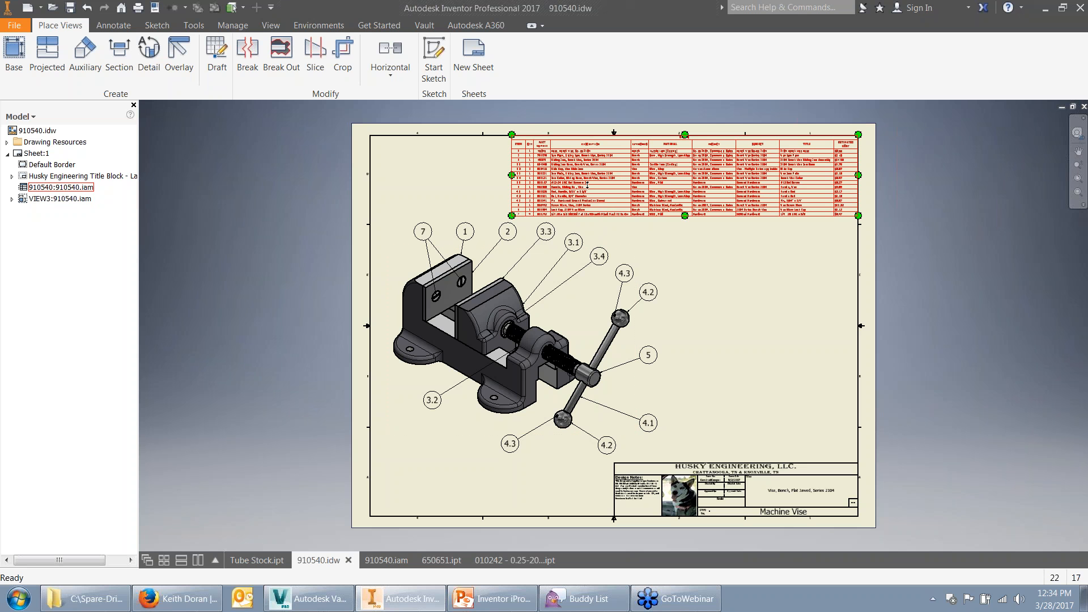
double_click(588, 184)
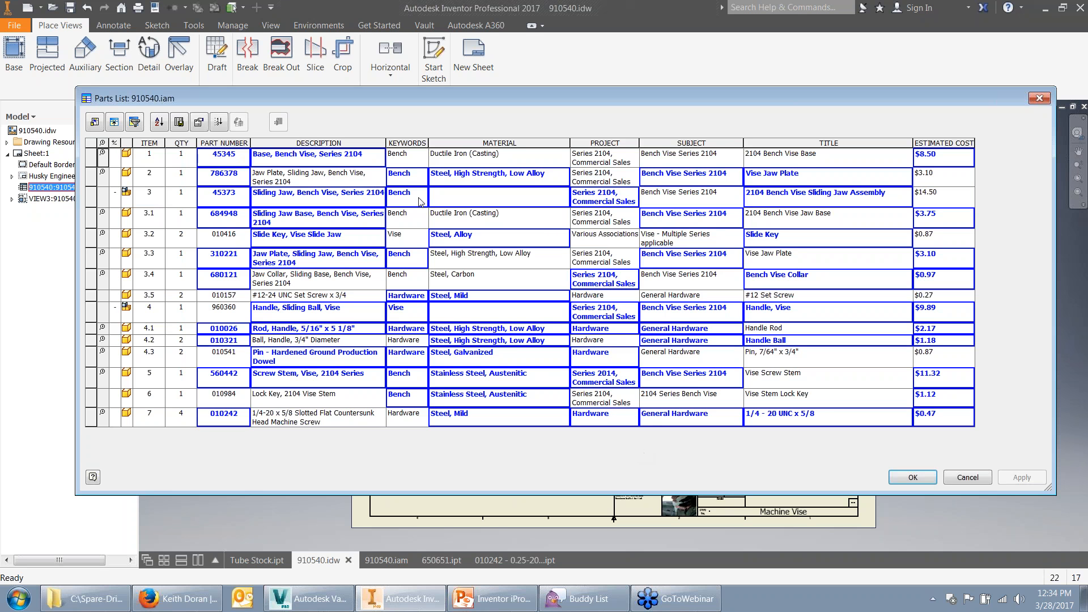
Override the material of item 1, the bench vise base, in the parts list with Ductile Iron
click(455, 155)
key(ctrl+a)
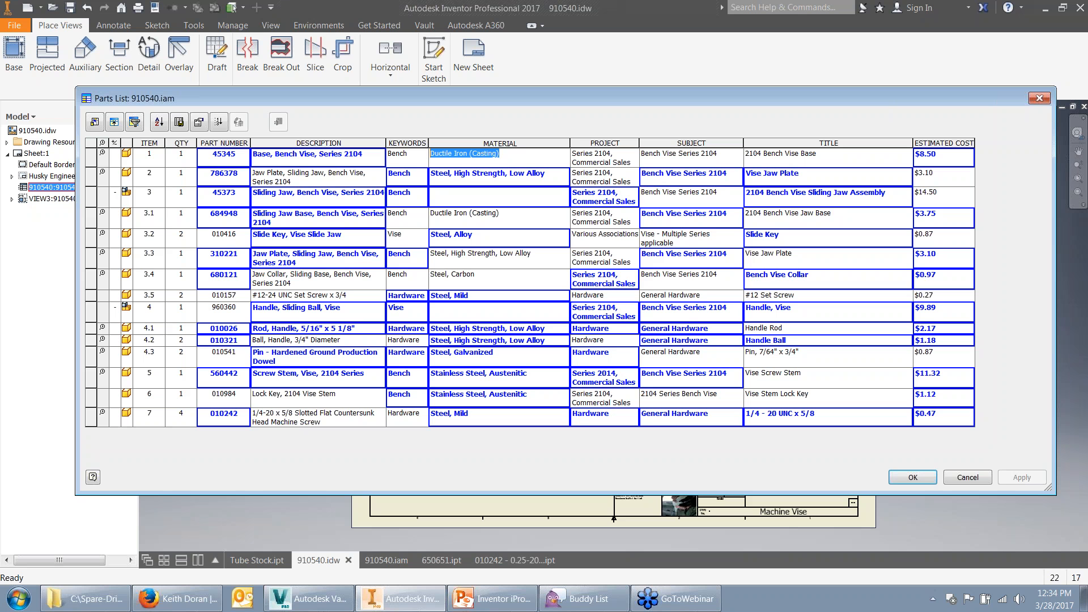
click(435, 153)
key(BackSpace)
text(D)
click(526, 153)
key(BackSpace)
key(BackSpace)
key(BackSpace)
key(BackSpace)
key(BackSpace)
key(BackSpace)
key(BackSpace)
key(BackSpace)
key(BackSpace)
key(BackSpace)
key(BackSpace)
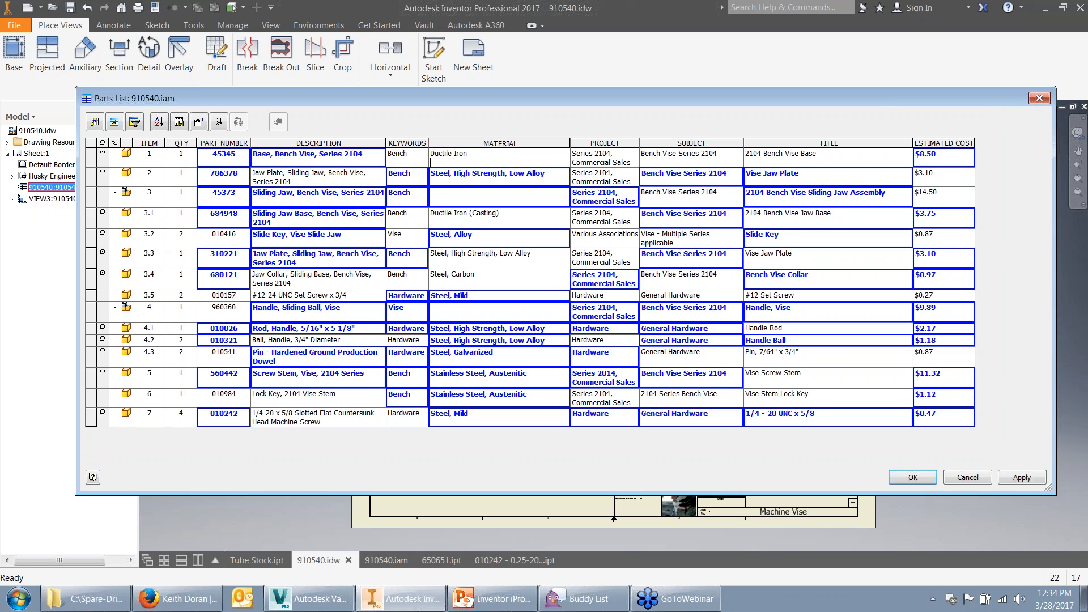
click(503, 311)
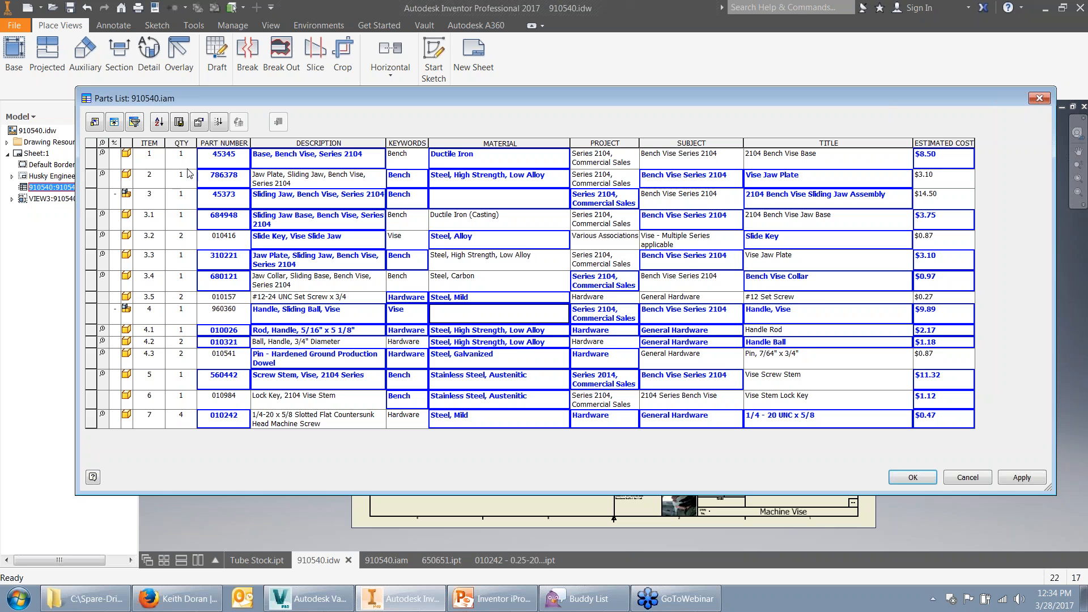
Override the quantity of item 7, the slotted flat countersunk machine screw, with 6
drag(181, 159, 172, 423)
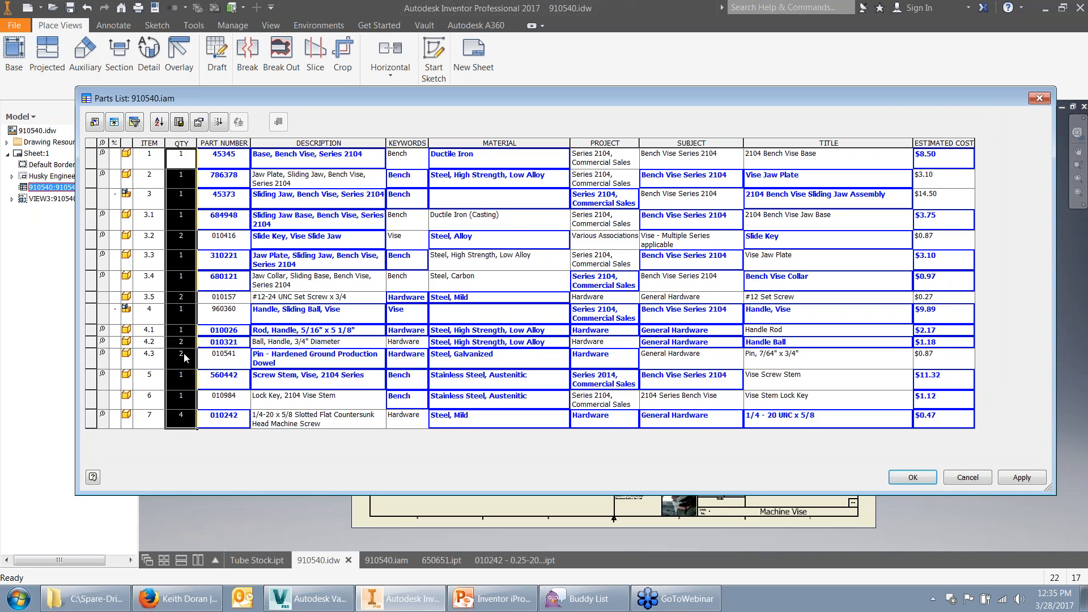
click(181, 422)
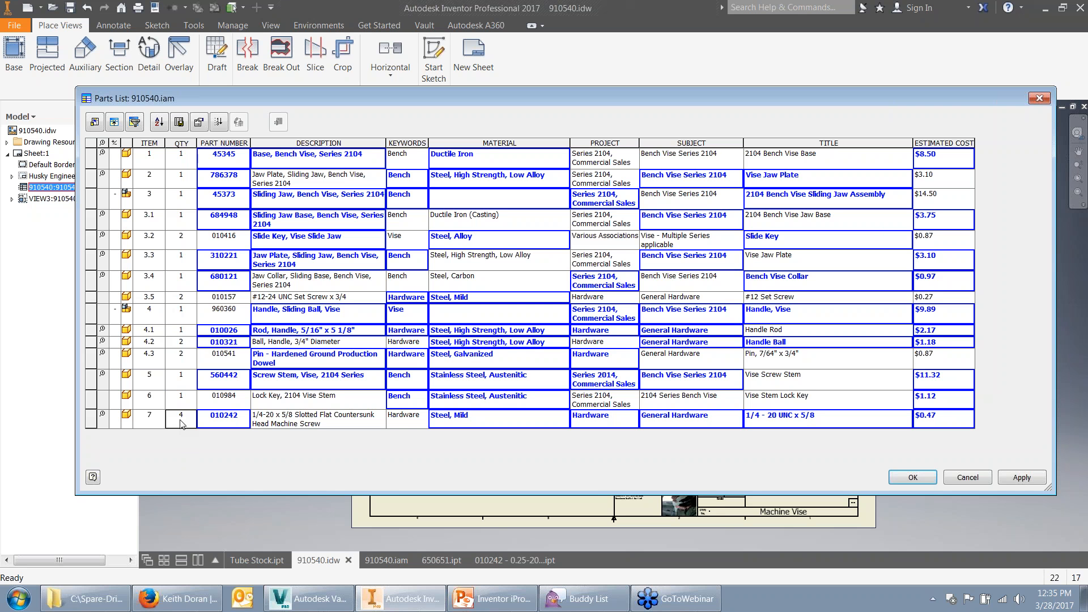
text(6)
click(308, 415)
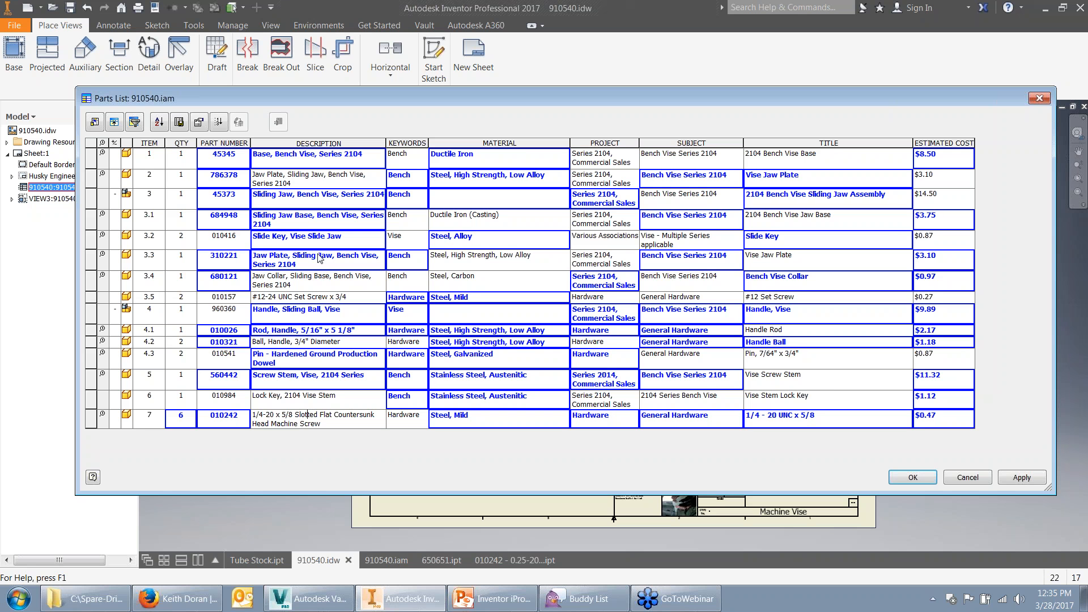
Select all parts list cells from QTY through ESTIMATED COST and examine the cell options, such as Static Value
click(185, 163)
drag(185, 164, 932, 422)
right_click(937, 423)
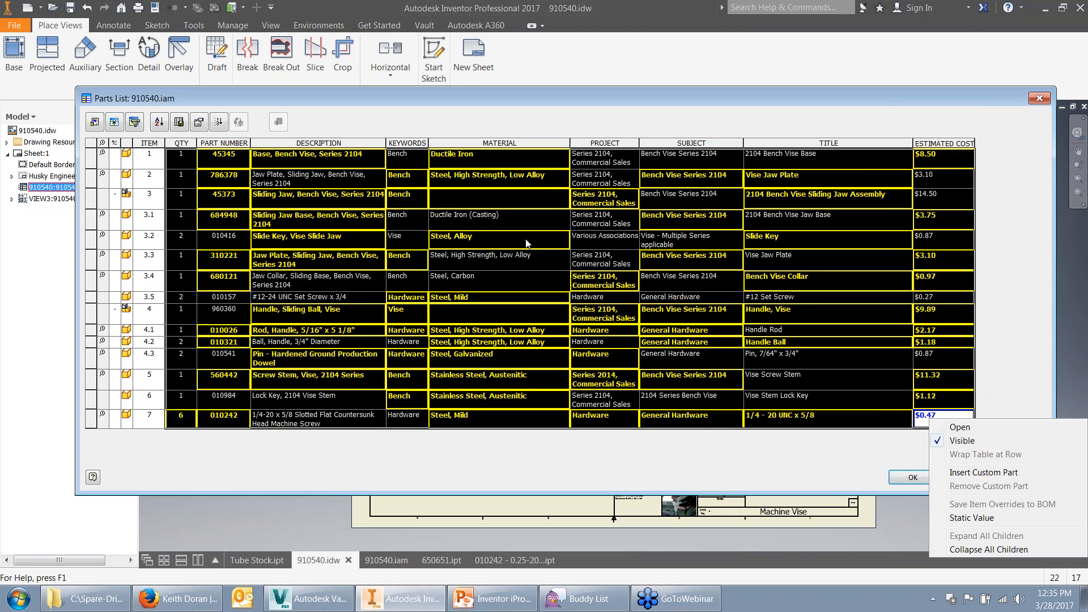
click(510, 237)
right_click(510, 238)
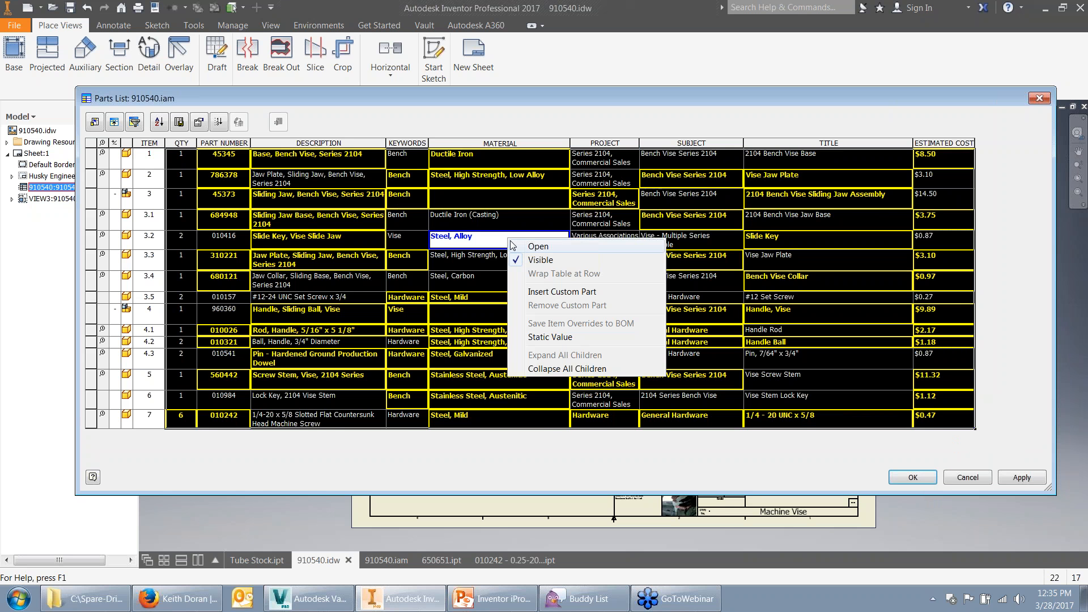
click(490, 239)
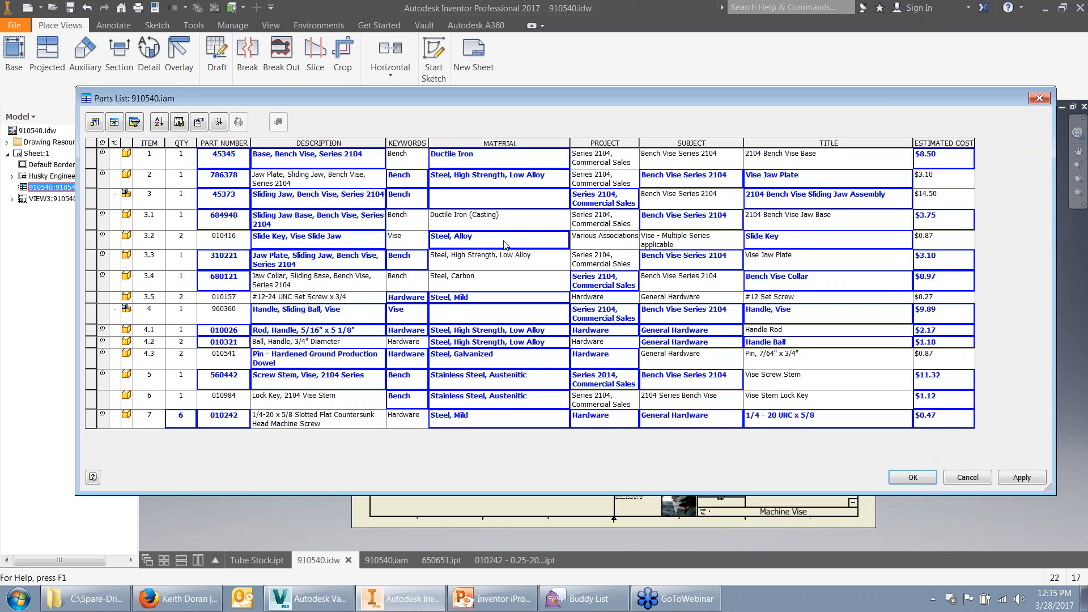
Clear Static Value from item 3.2's material, and toggle it on and back off for all cells from PART NUMBER through ESTIMATED COST
right_click(506, 244)
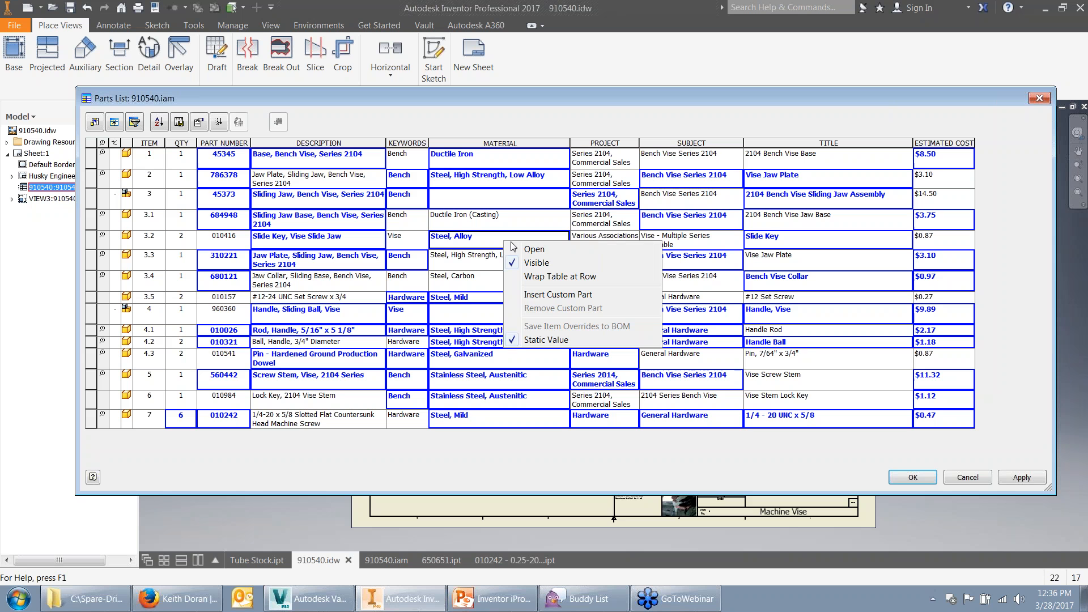
click(565, 340)
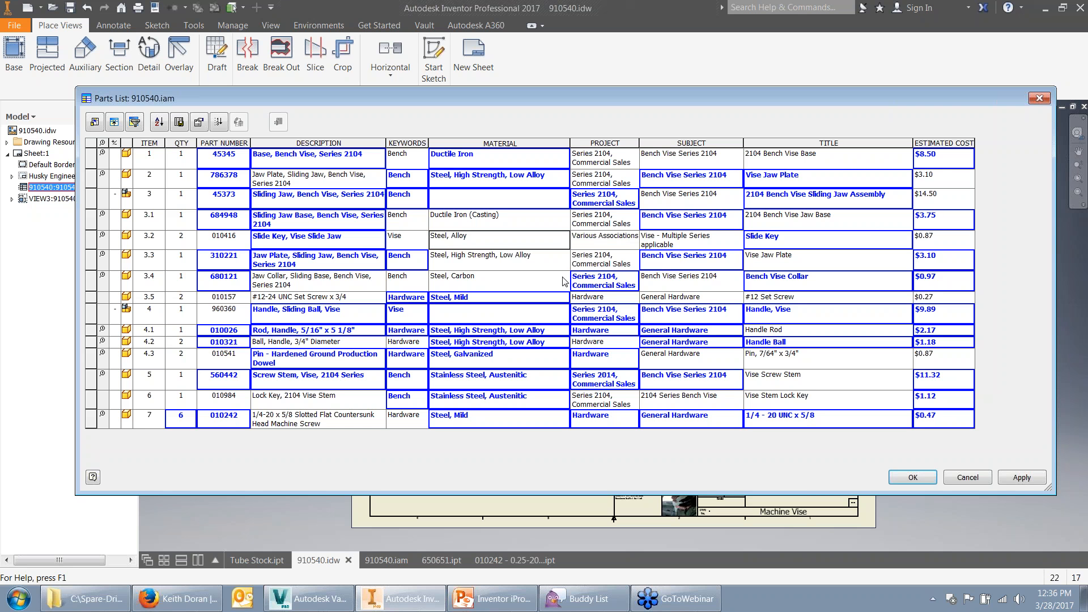
drag(224, 157, 959, 453)
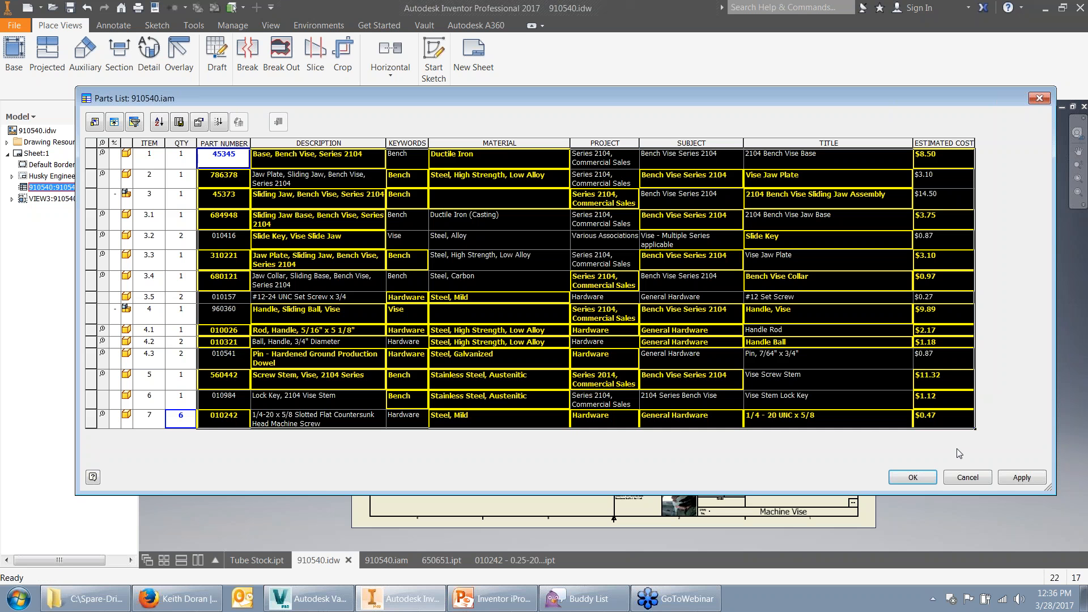
right_click(966, 379)
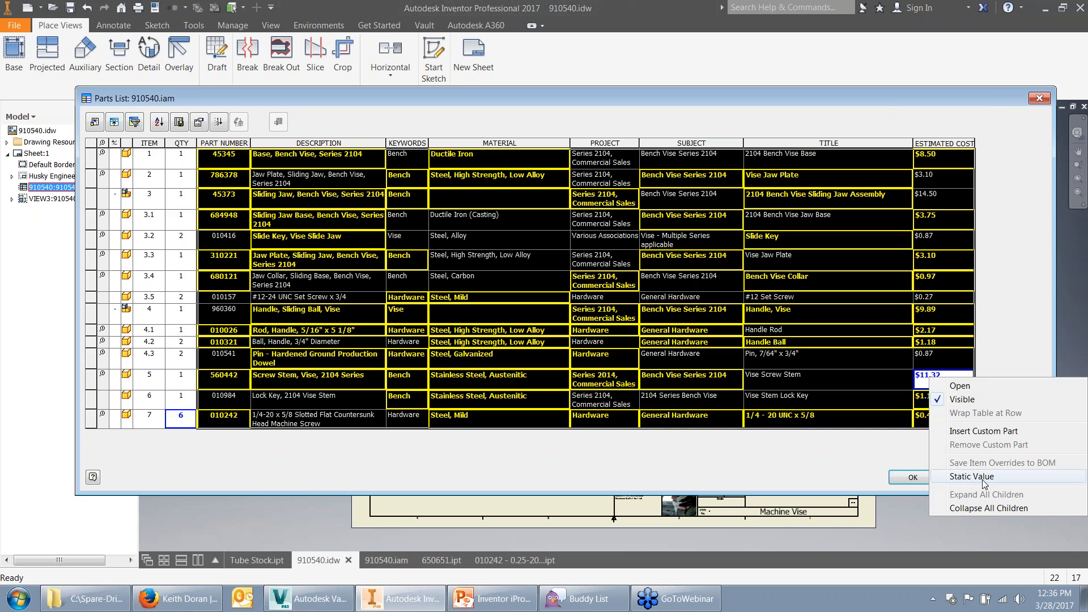
click(983, 479)
drag(223, 165, 958, 440)
right_click(929, 423)
click(967, 534)
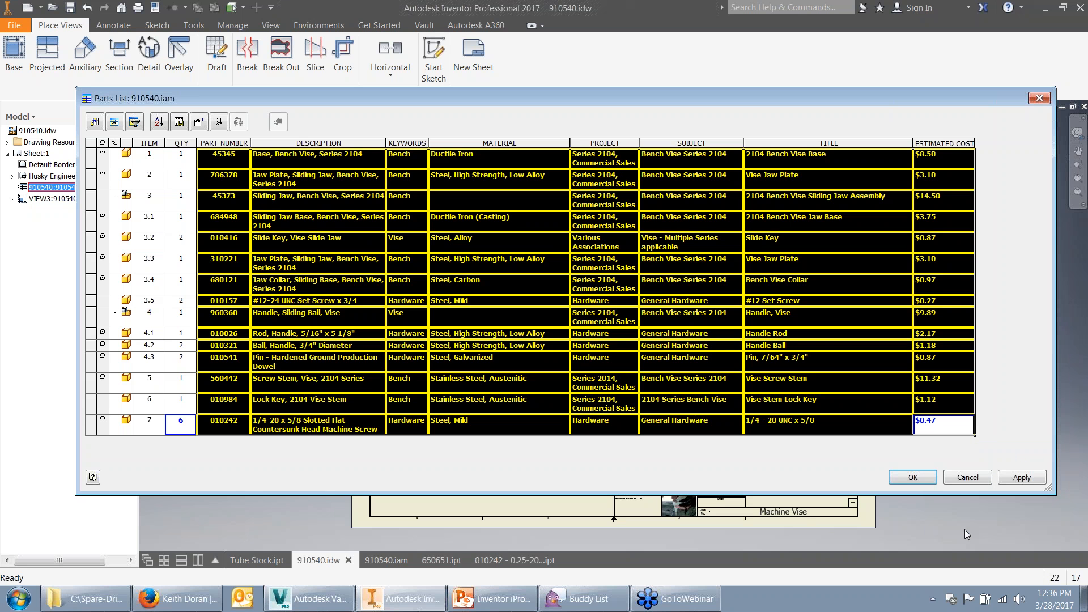
Clear the static quantity override of item 7, the slotted flat countersunk machine screw, and accept the parts list changes
right_click(181, 396)
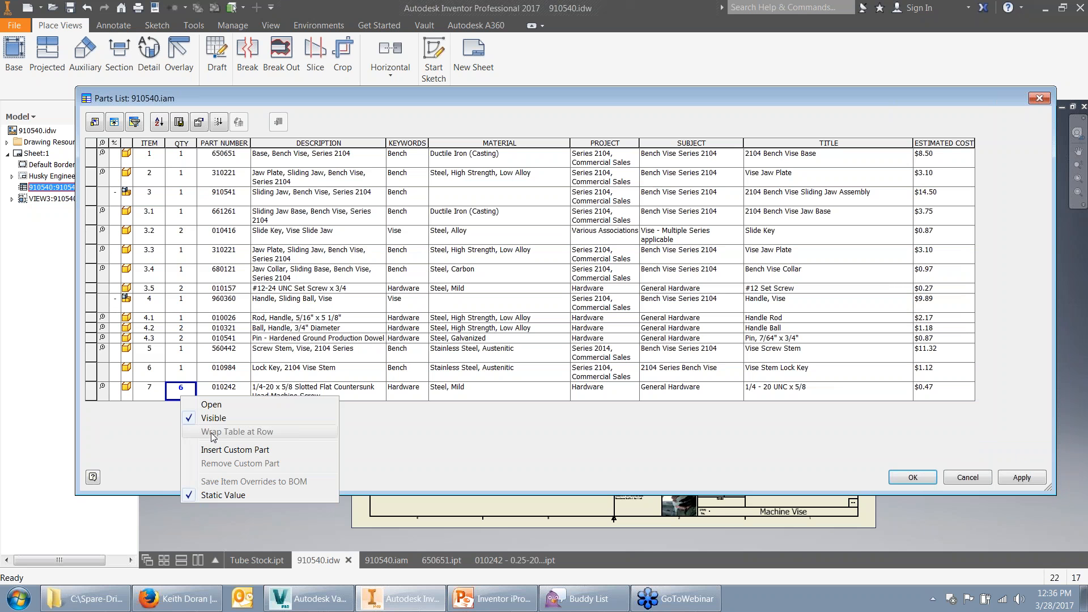
click(226, 496)
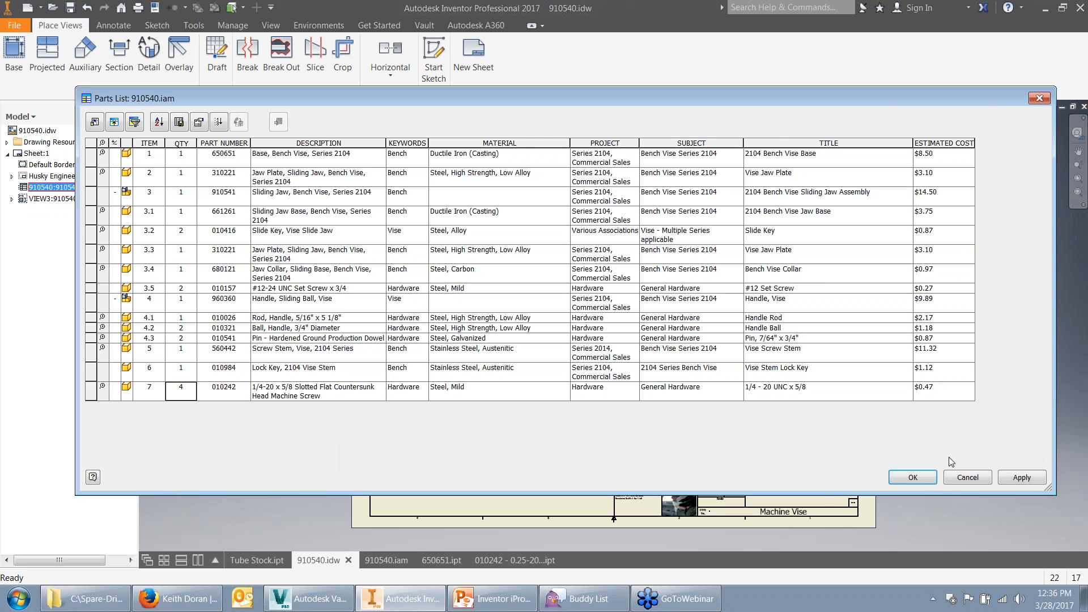
click(918, 481)
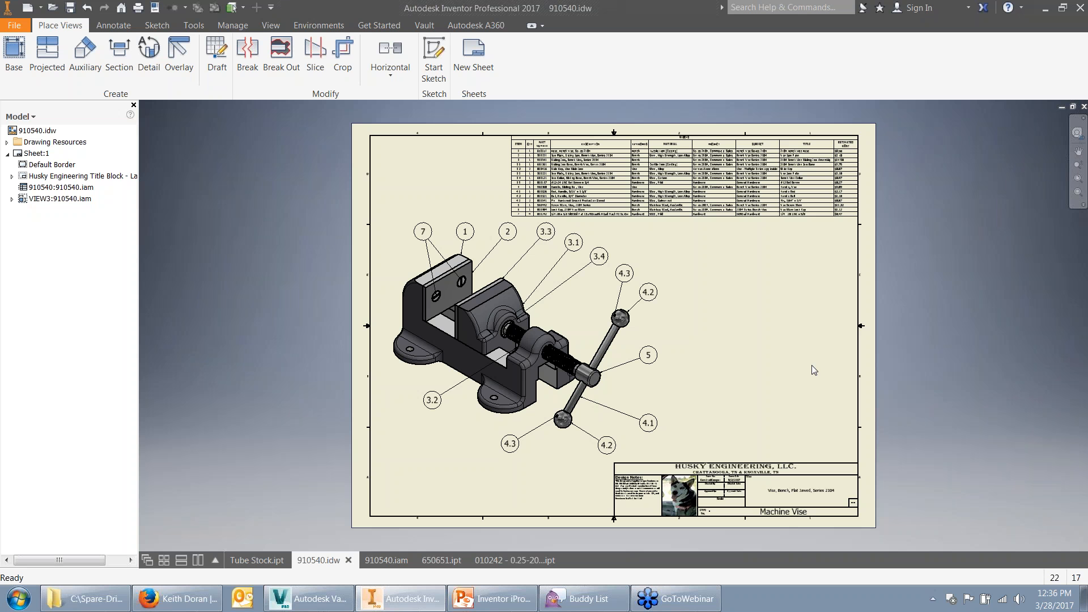
Reopen the drawing's parts list, fit the KEYWORDS column width to its contents, and discard the change
double_click(583, 201)
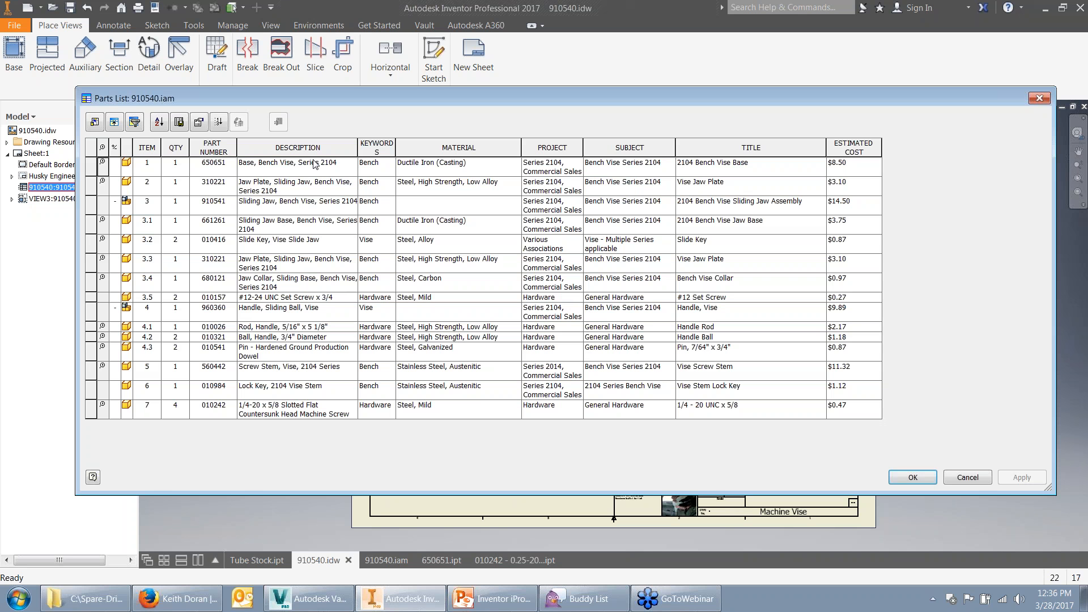
click(540, 164)
double_click(391, 148)
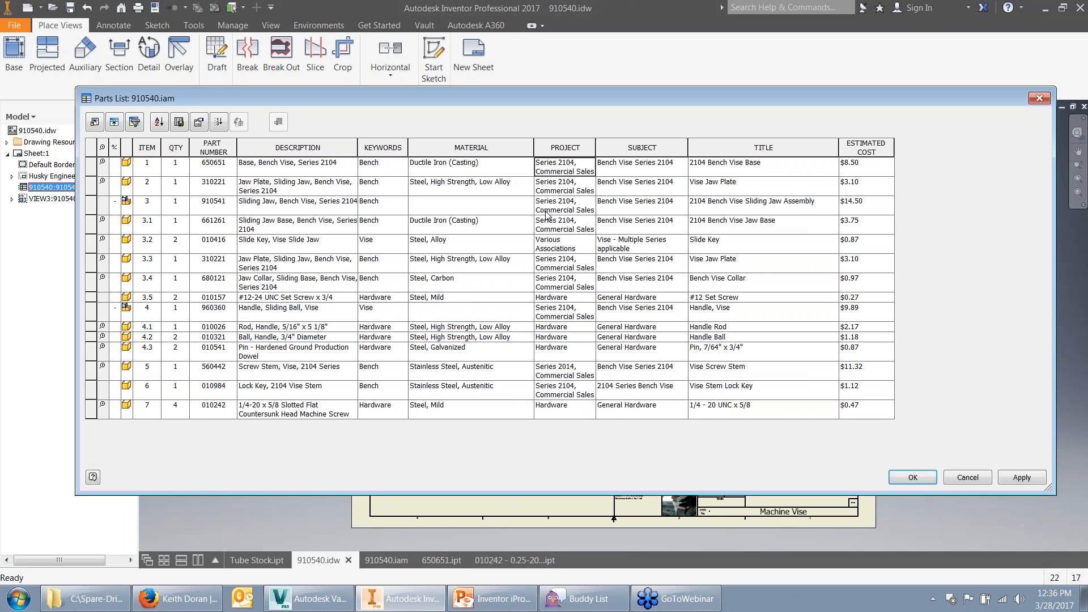
click(966, 481)
Switch between the drawing and the 910540.iam assembly, open the assembly's bill of materials, and widen its window
click(386, 561)
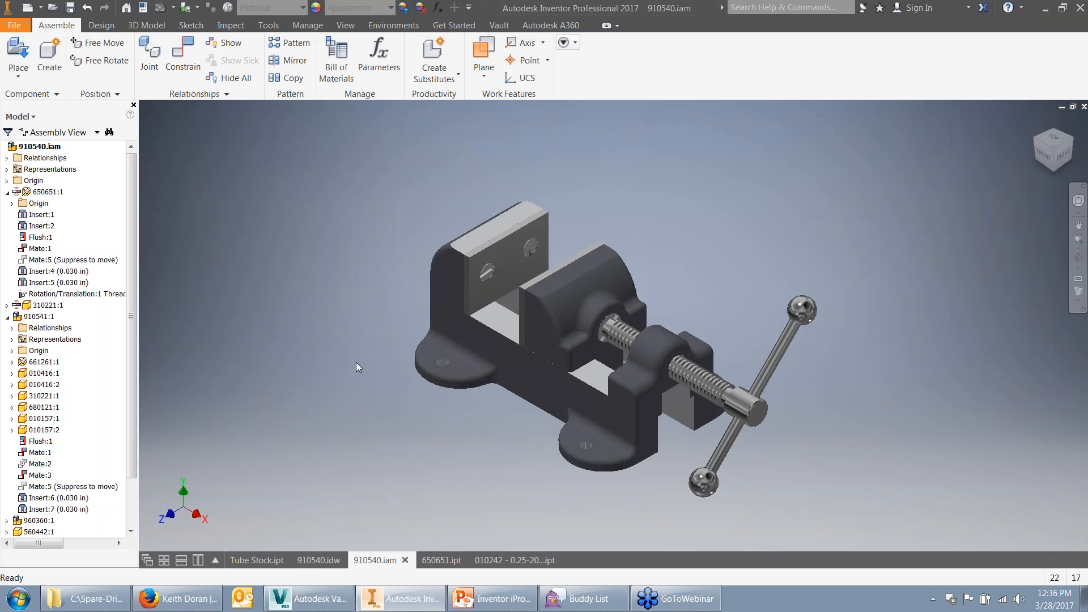
click(317, 560)
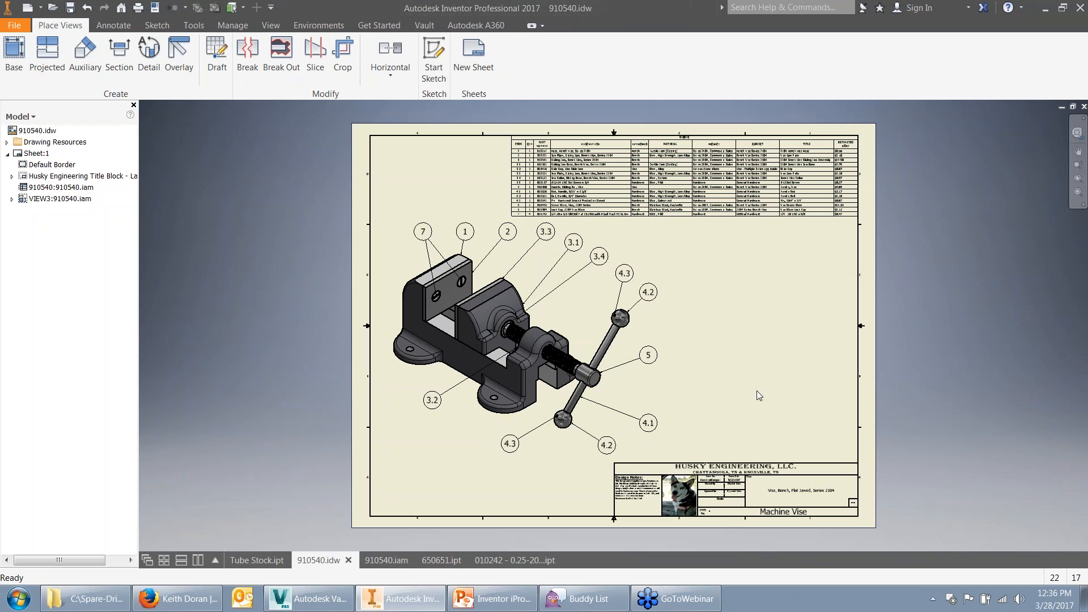
click(671, 207)
click(386, 560)
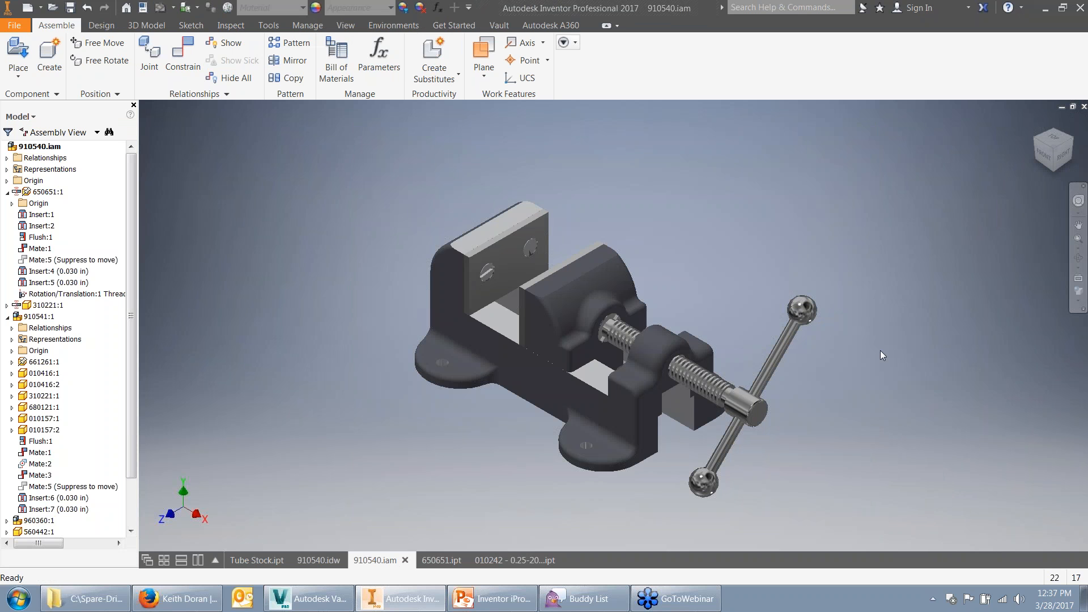
click(336, 59)
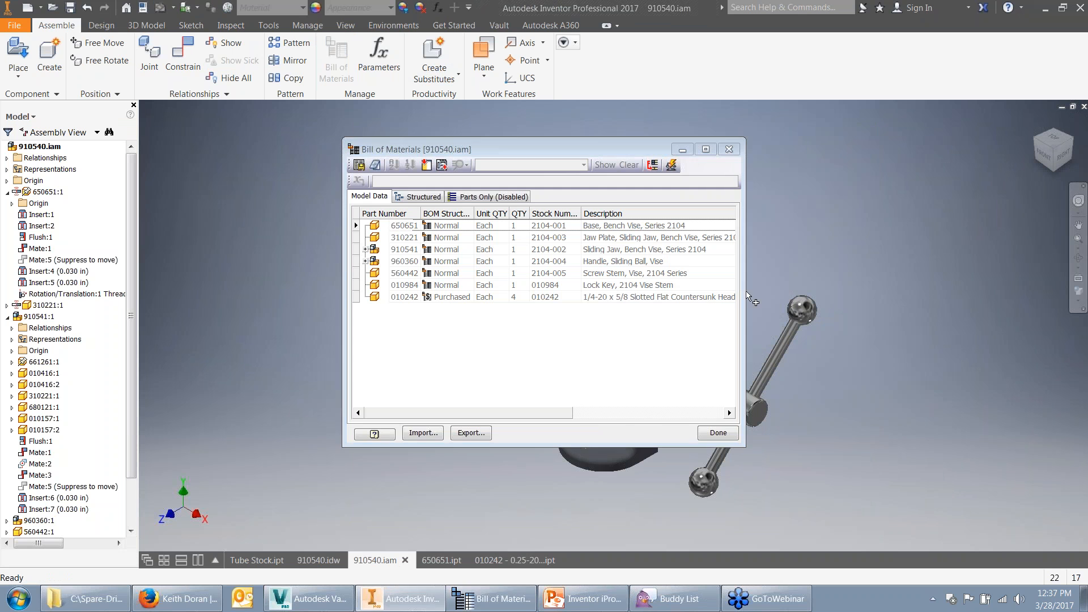
drag(745, 289, 1018, 277)
drag(595, 144, 474, 135)
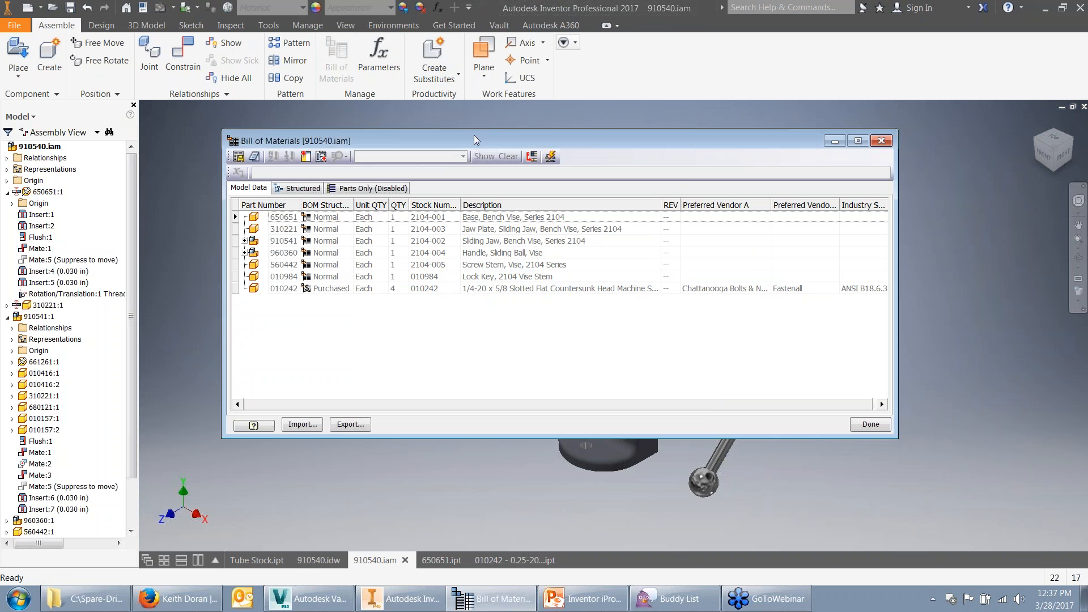
View the Structured bill of materials and enable the Parts Only BOM view
click(299, 189)
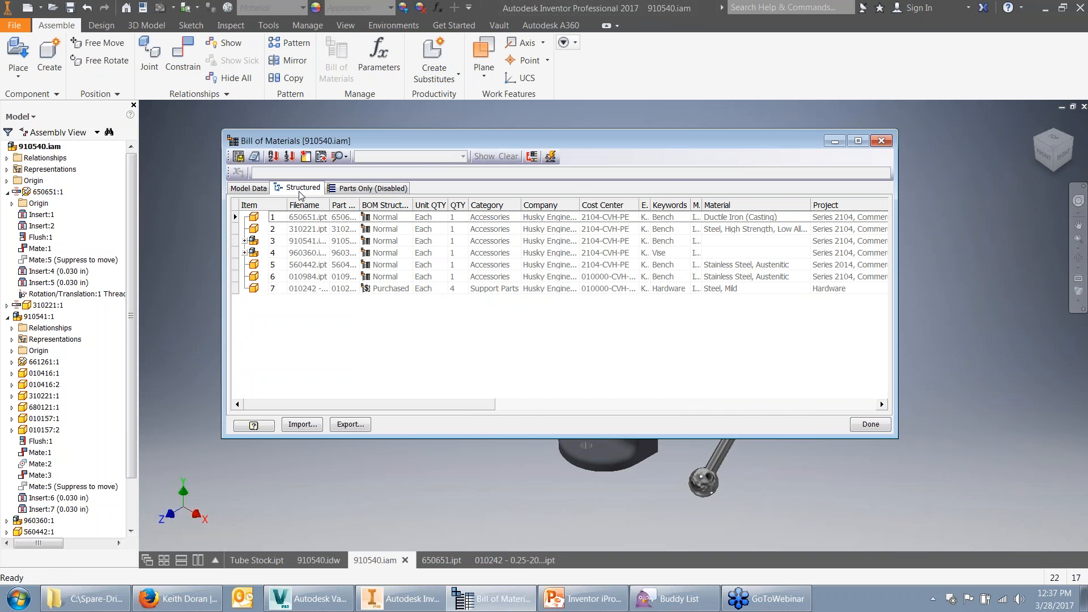
click(357, 188)
right_click(358, 189)
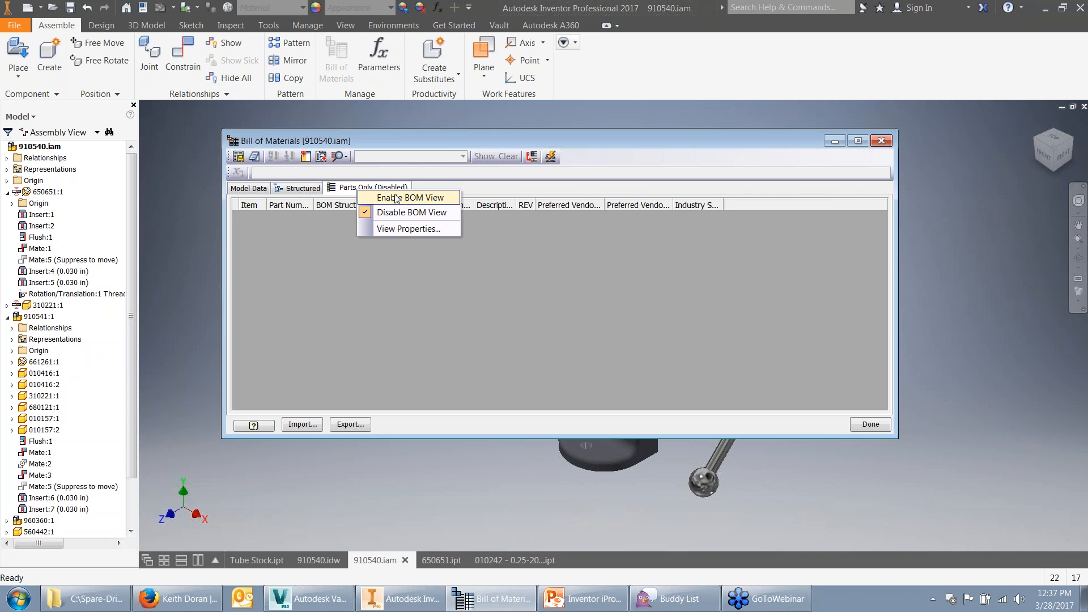
click(398, 197)
click(184, 119)
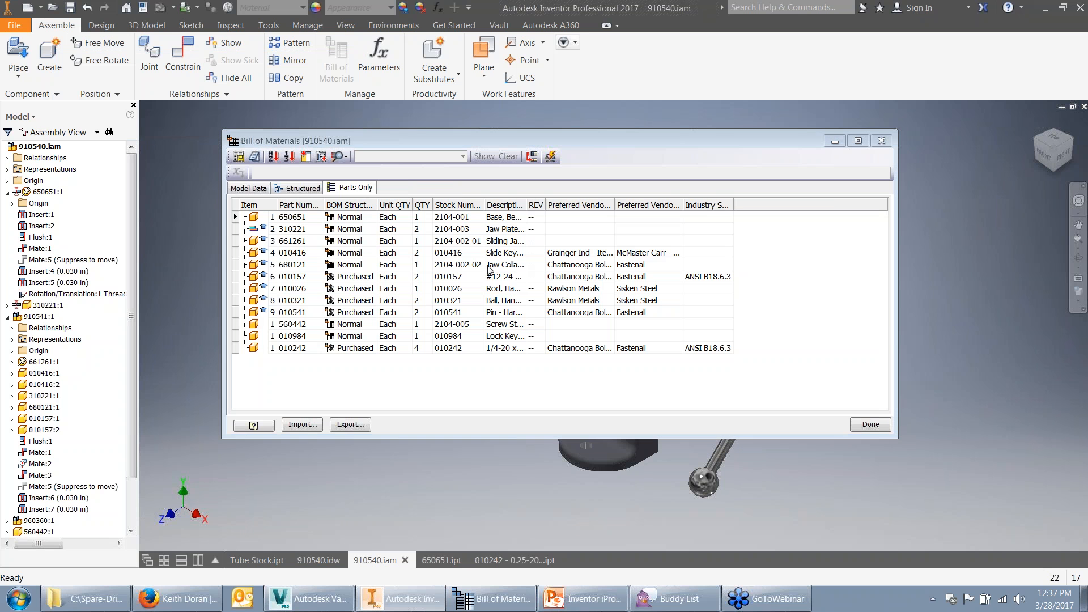
Expand subassemblies 910541 and 960360 in the Structured view and widen the Item and Filename columns
click(303, 189)
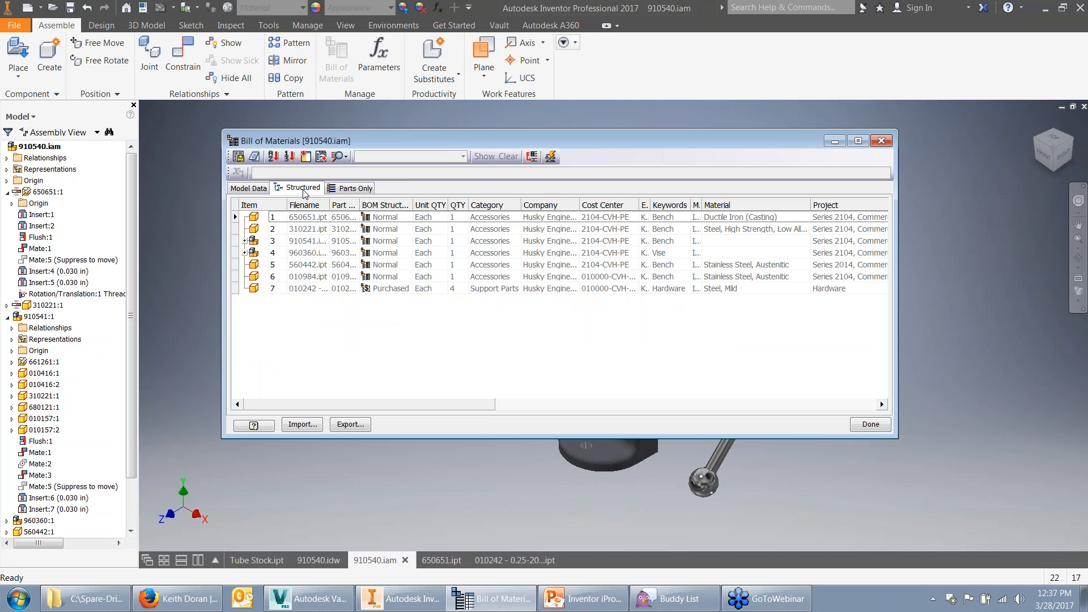
click(246, 253)
click(245, 241)
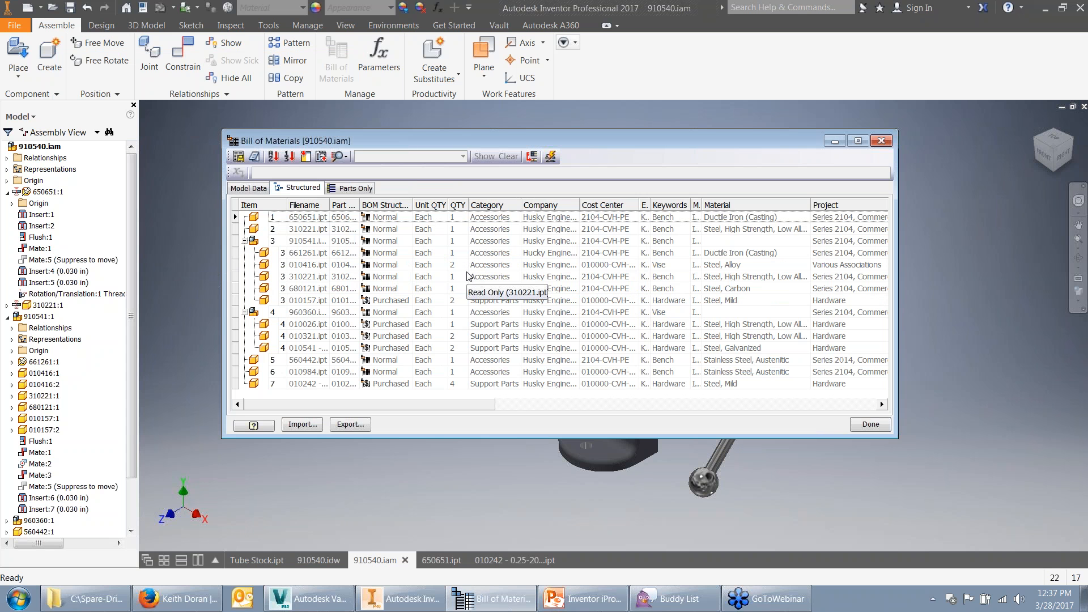
drag(287, 203, 319, 204)
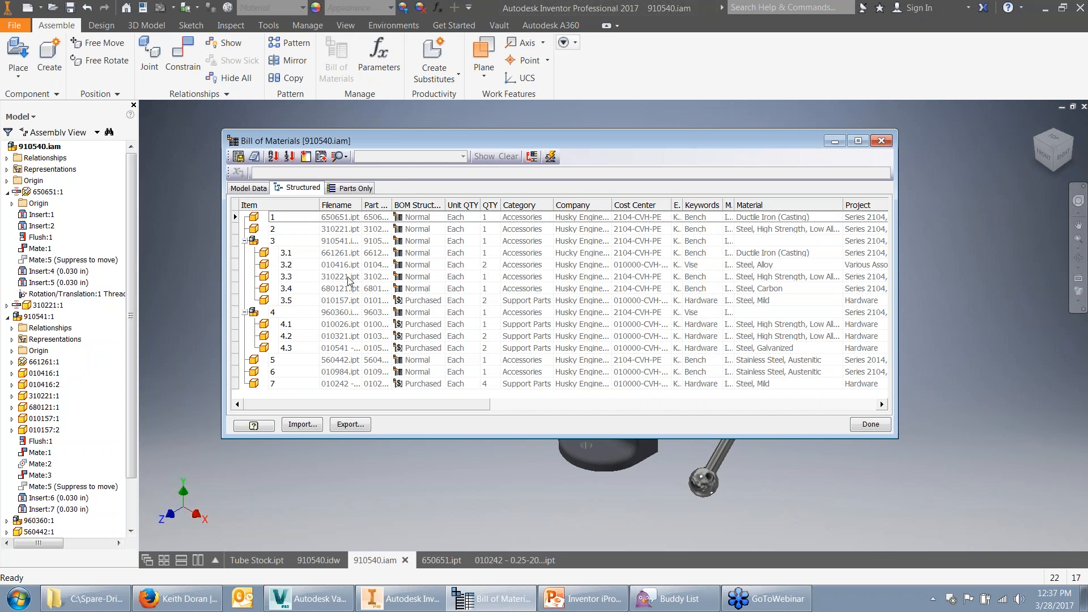
drag(307, 221, 309, 390)
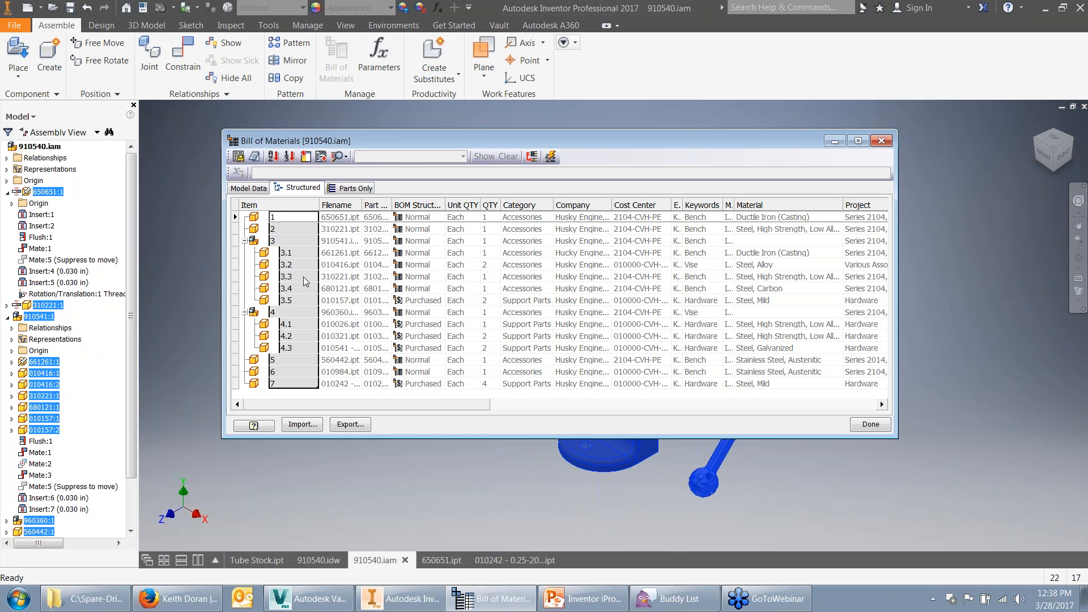
drag(319, 205, 370, 204)
click(338, 257)
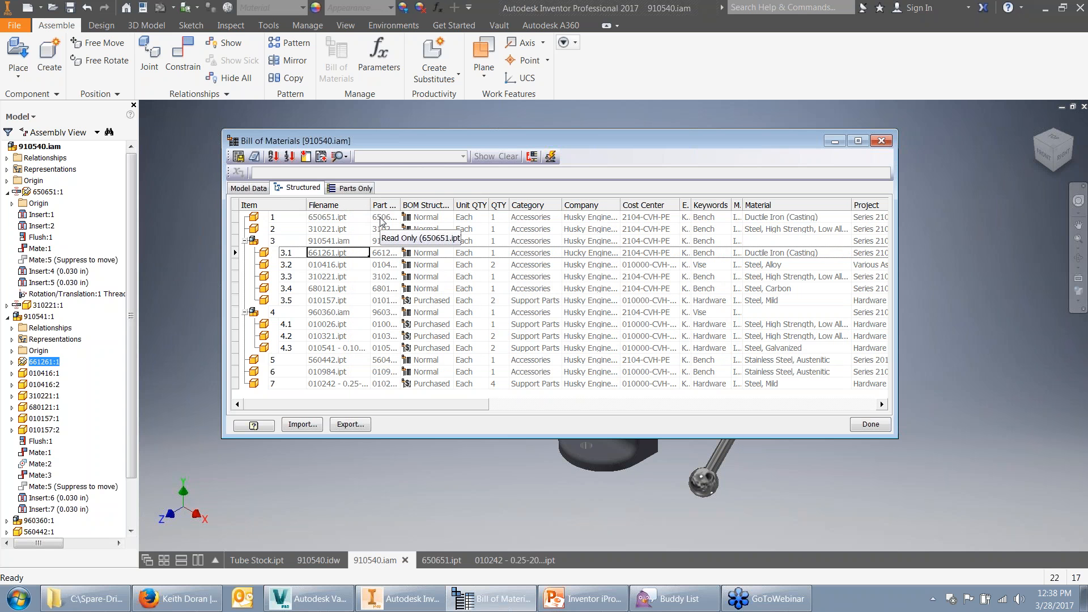
Enlarge the bill of materials window, examine the material cell of item 2, 310221.ipt, and close the window
drag(400, 143, 315, 127)
drag(811, 421, 974, 469)
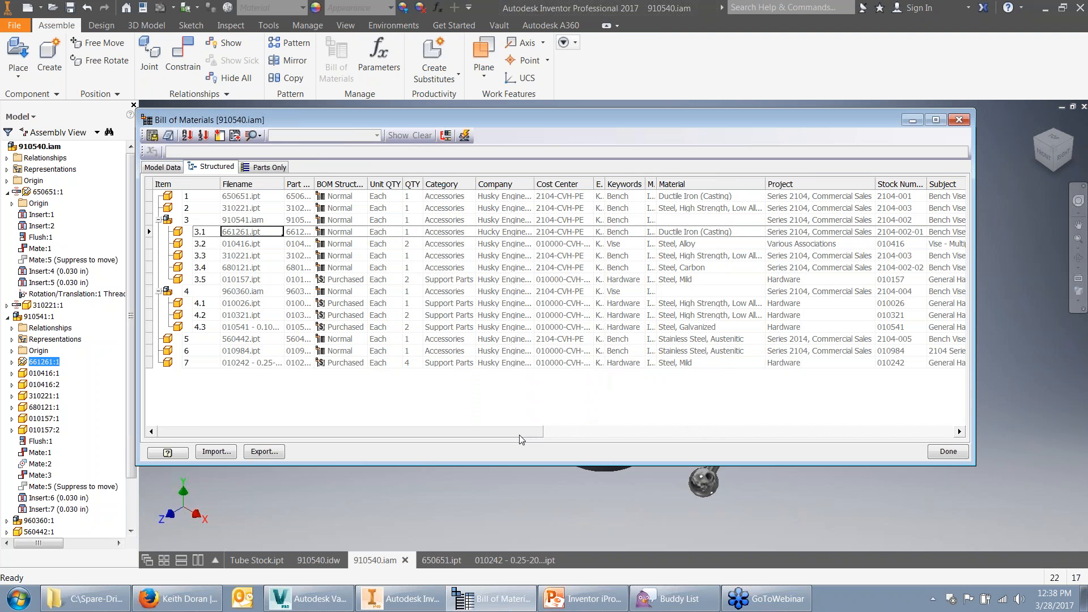
mouse_move(524, 435)
mouse_down()
mouse_move(583, 437)
mouse_move(523, 432)
mouse_up()
click(694, 209)
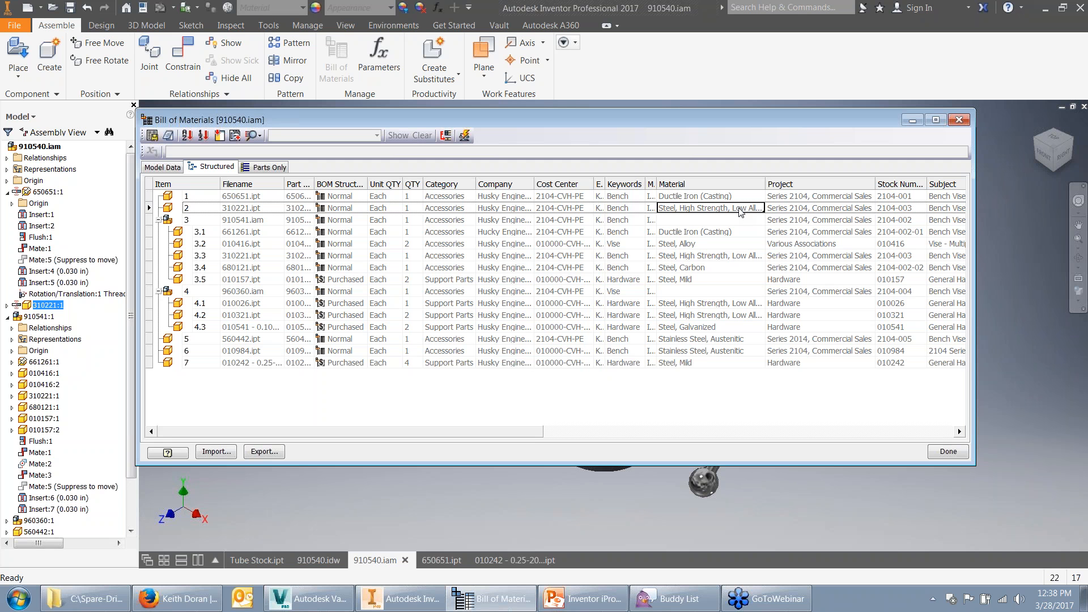
click(945, 452)
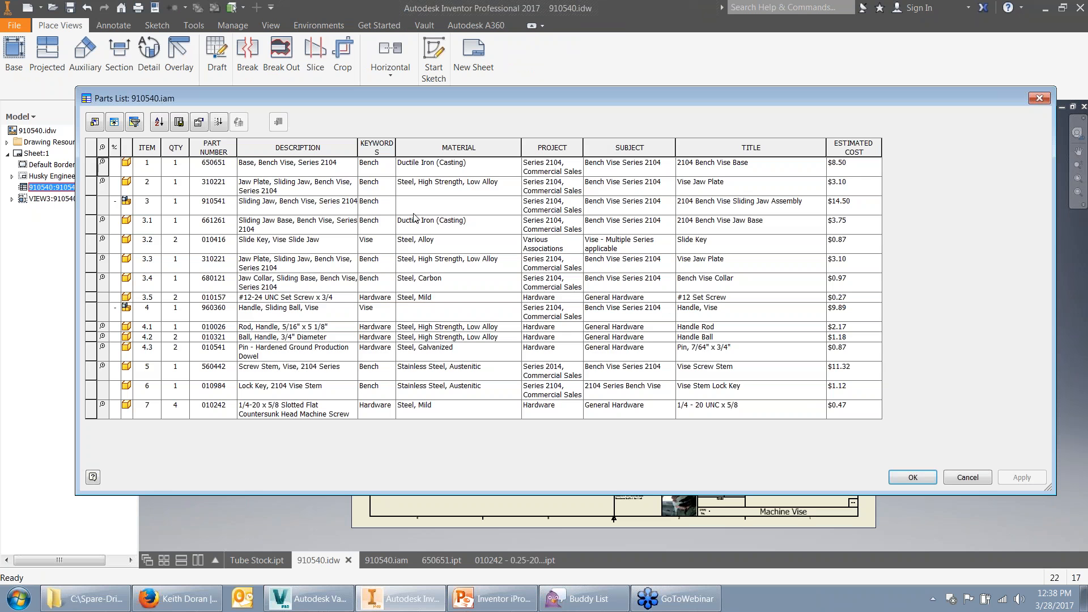
Compare the drawing's parts list cells from DESCRIPTION through TITLE with item 2's material in the assembly's bill of materials
drag(308, 187, 816, 399)
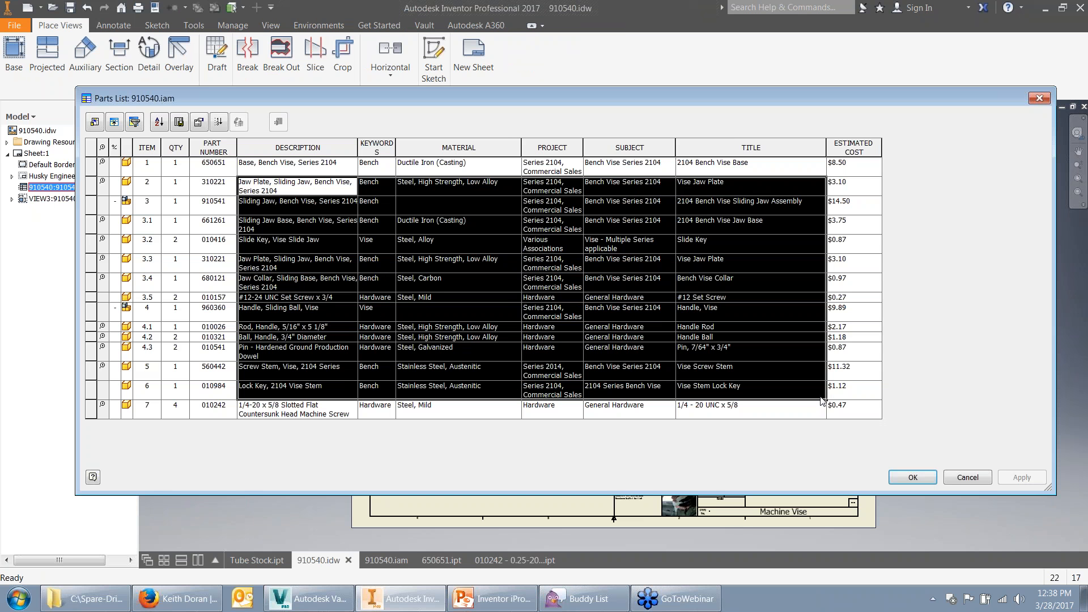
click(964, 478)
click(390, 560)
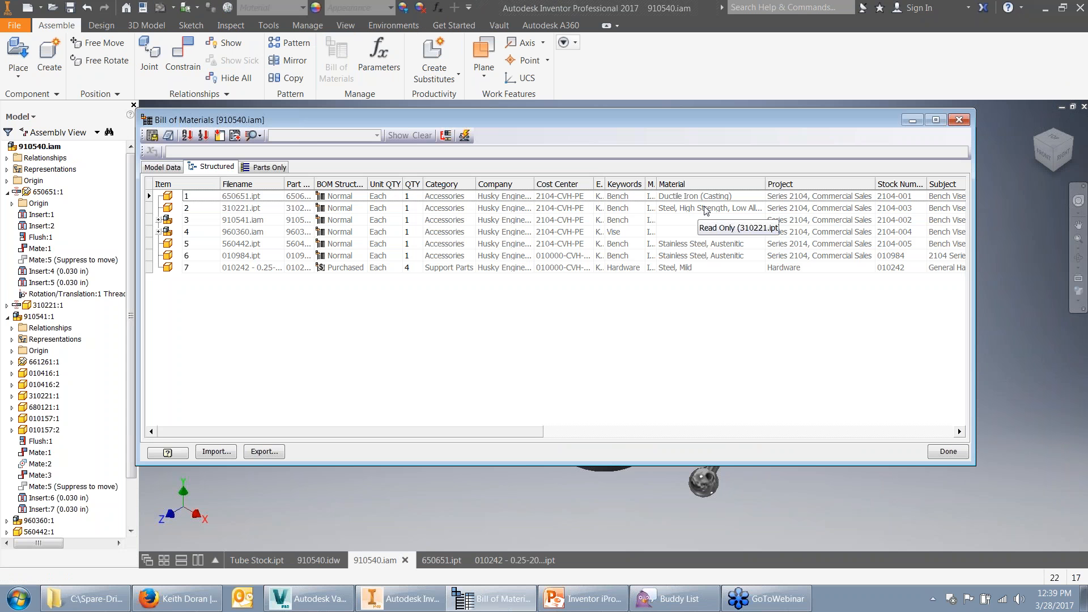
click(748, 209)
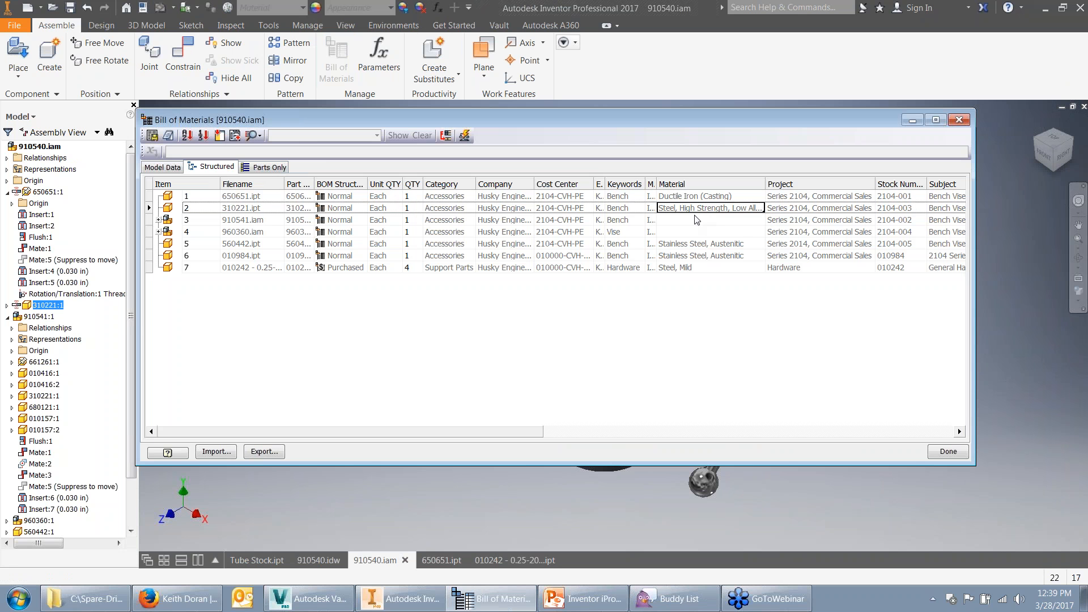
click(948, 452)
Show the Vault browser for 910540.iam and recheck whether item 2's material is editable in the bill of materials
click(21, 116)
click(38, 179)
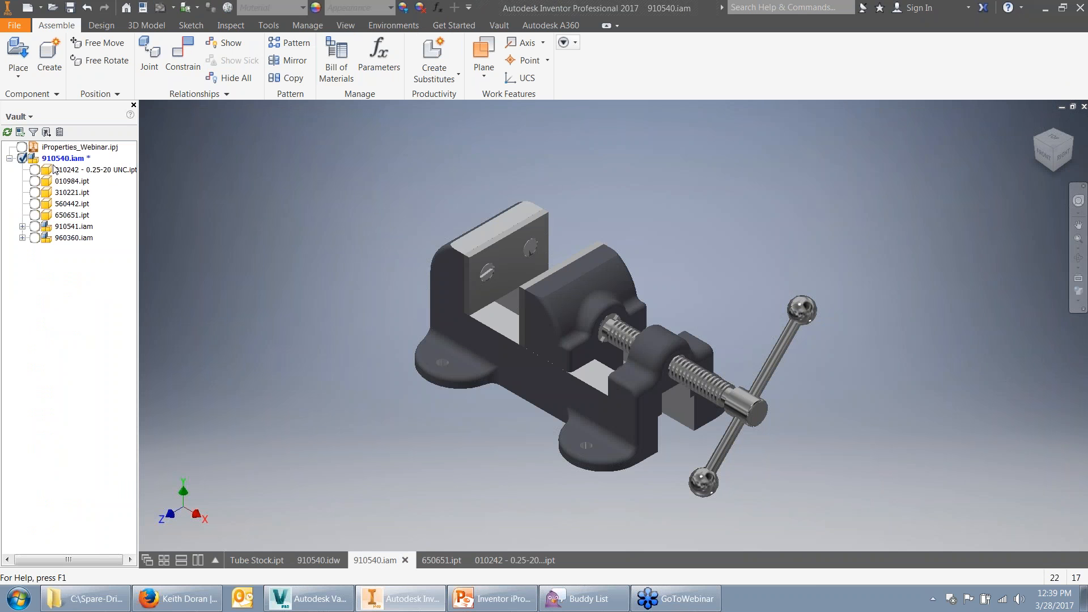
click(336, 60)
click(709, 208)
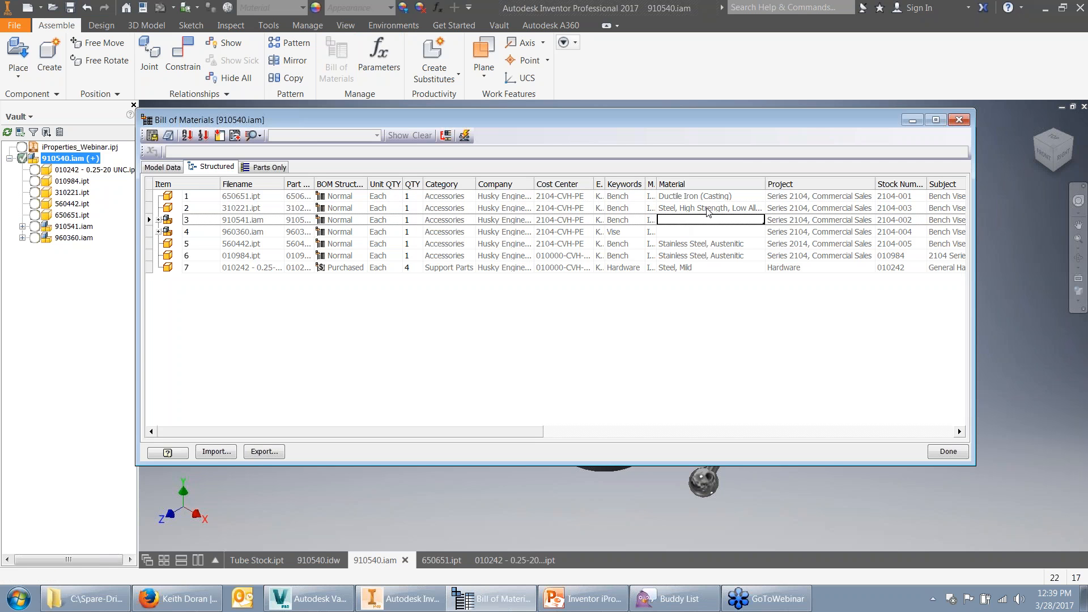
click(948, 452)
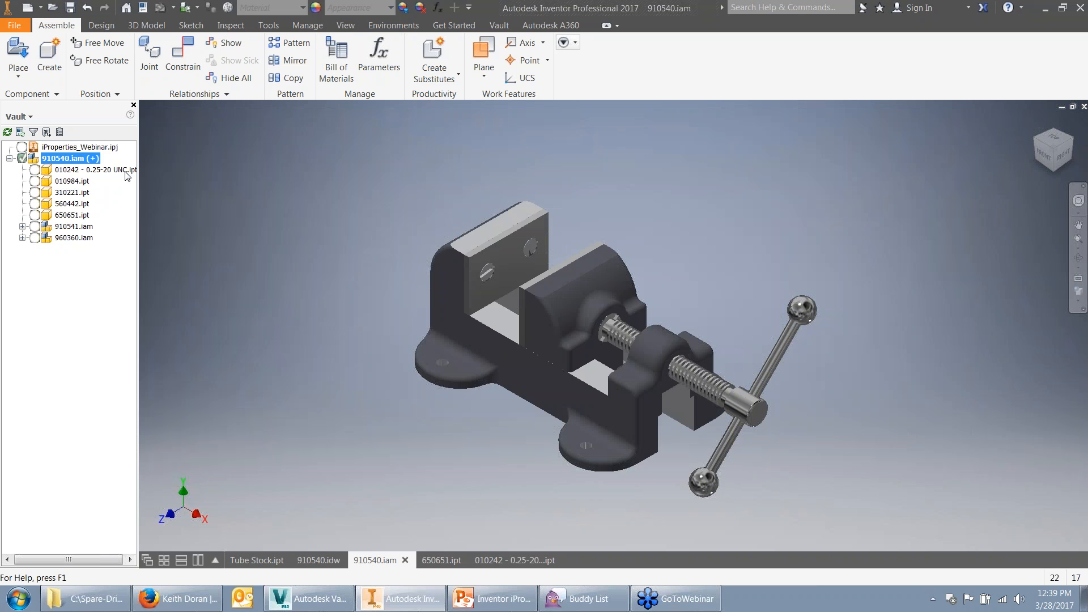
Check out the parts from 010242 - 0.25-20 UNC.ipt through 650651.ipt from Vault
click(69, 171)
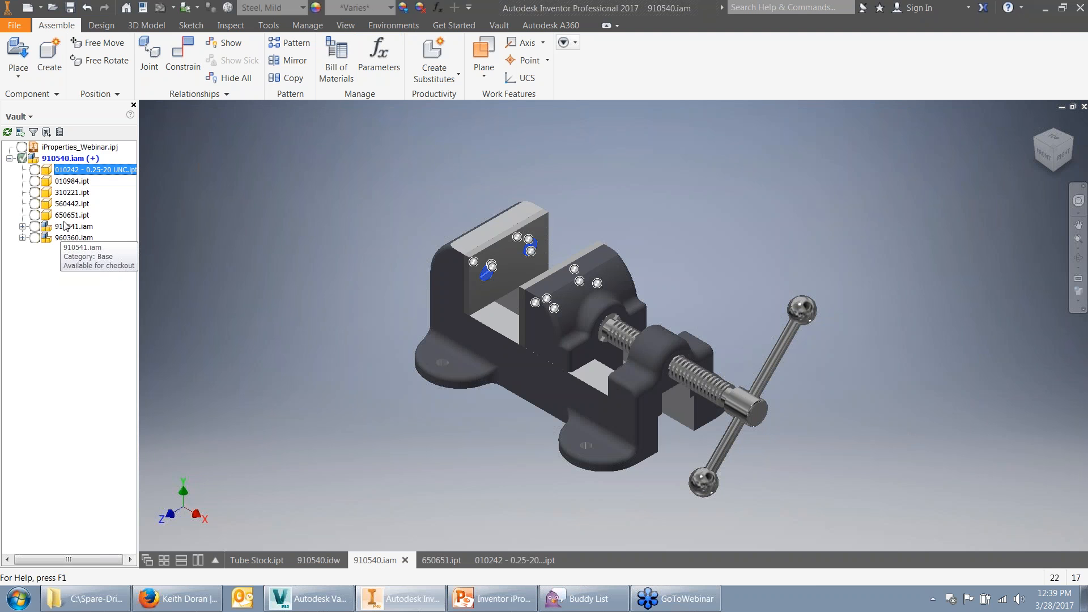
shift+click(70, 214)
right_click(70, 215)
click(109, 283)
click(196, 118)
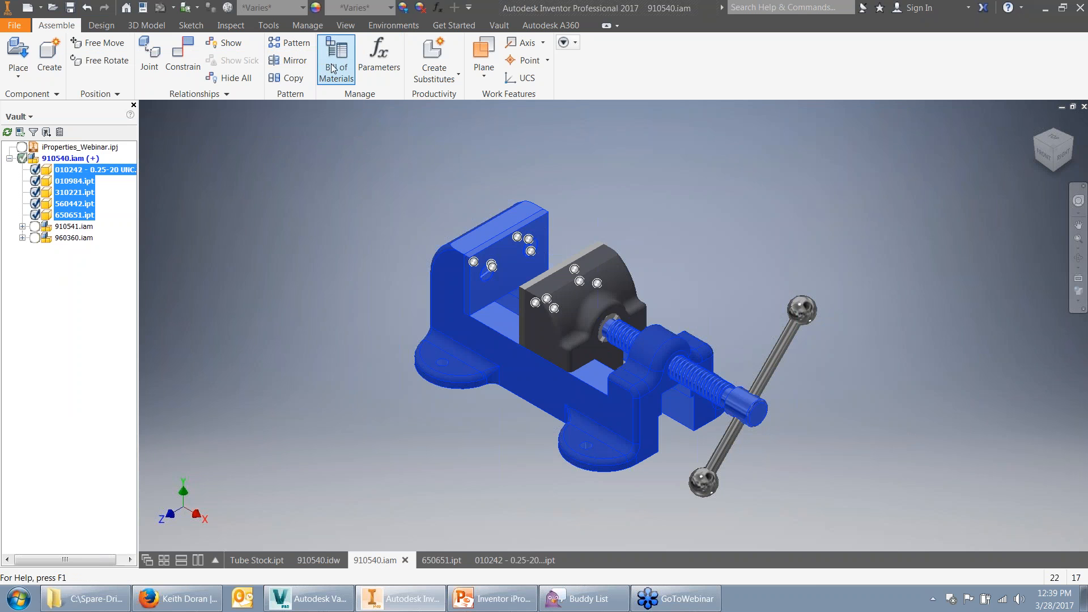
Set item 2's (310221.ipt) material to Stainless Steel in the assembly's bill of materials and close it
click(335, 68)
click(692, 208)
click(754, 208)
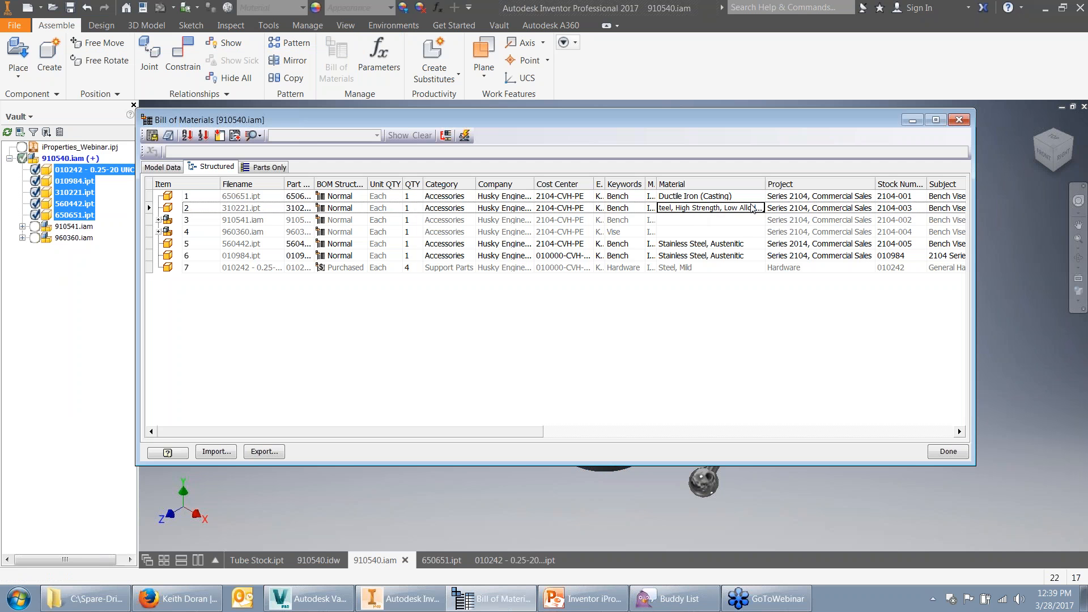
click(760, 208)
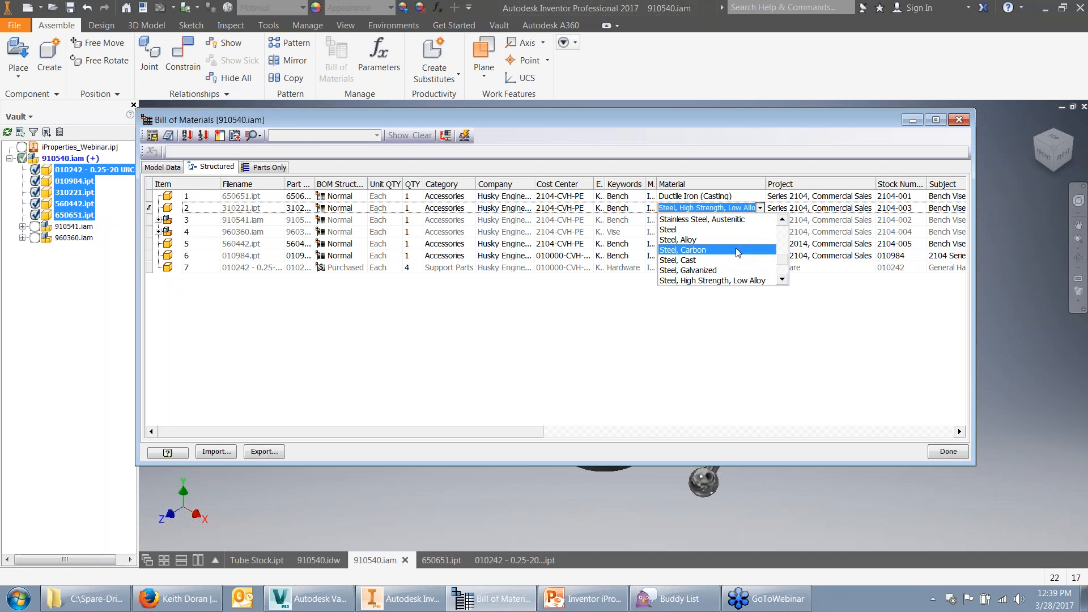
scroll(735, 245, down, 2)
scroll(733, 241, up, 3)
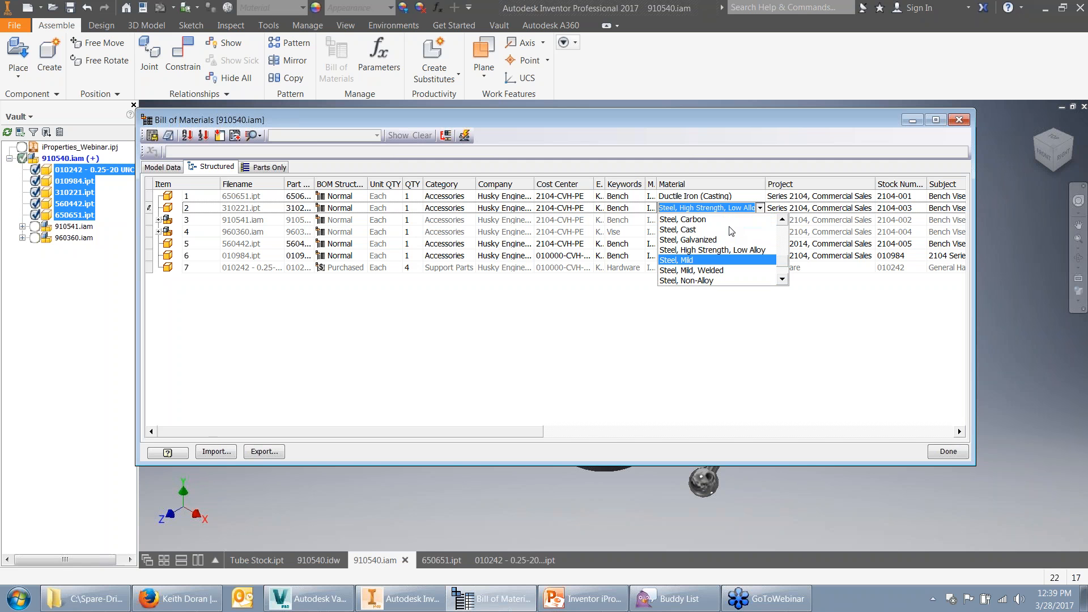
click(726, 220)
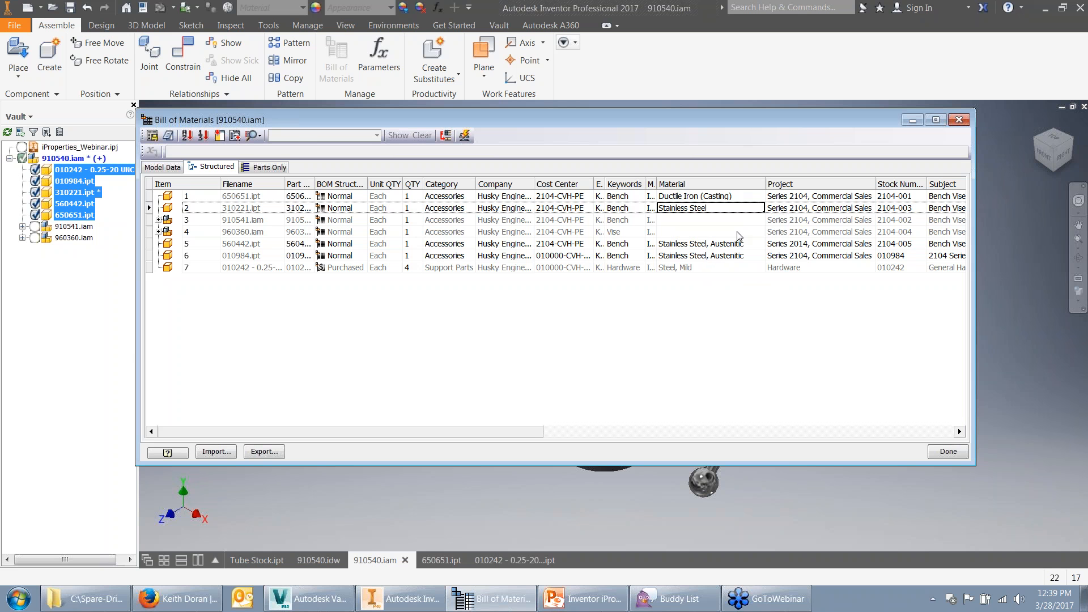
click(949, 452)
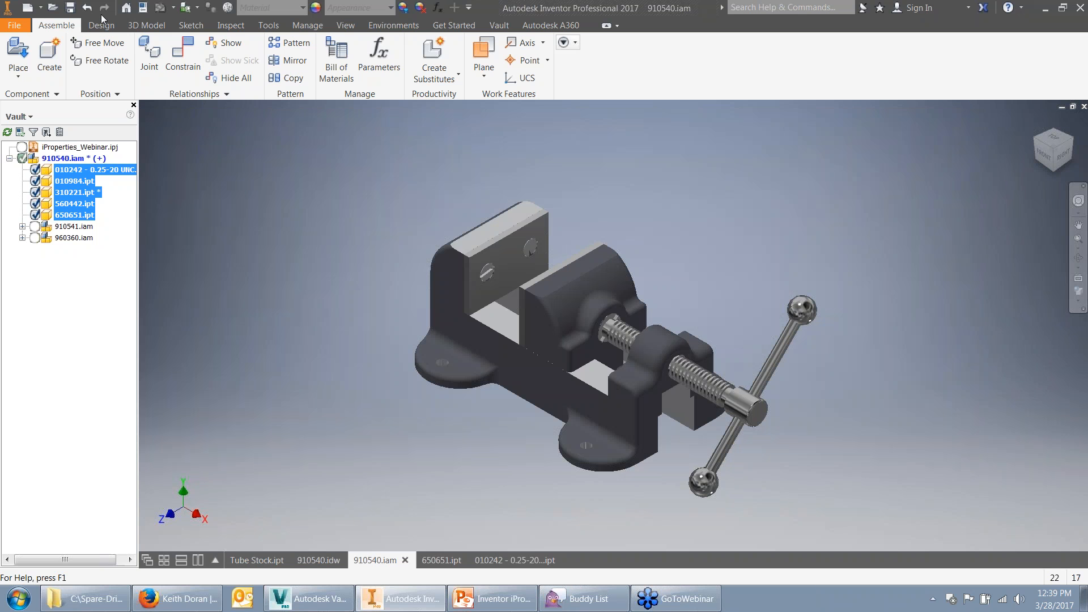
Save 910540.iam with its checked-out dependents and recheck the materials in the bill of materials
click(72, 9)
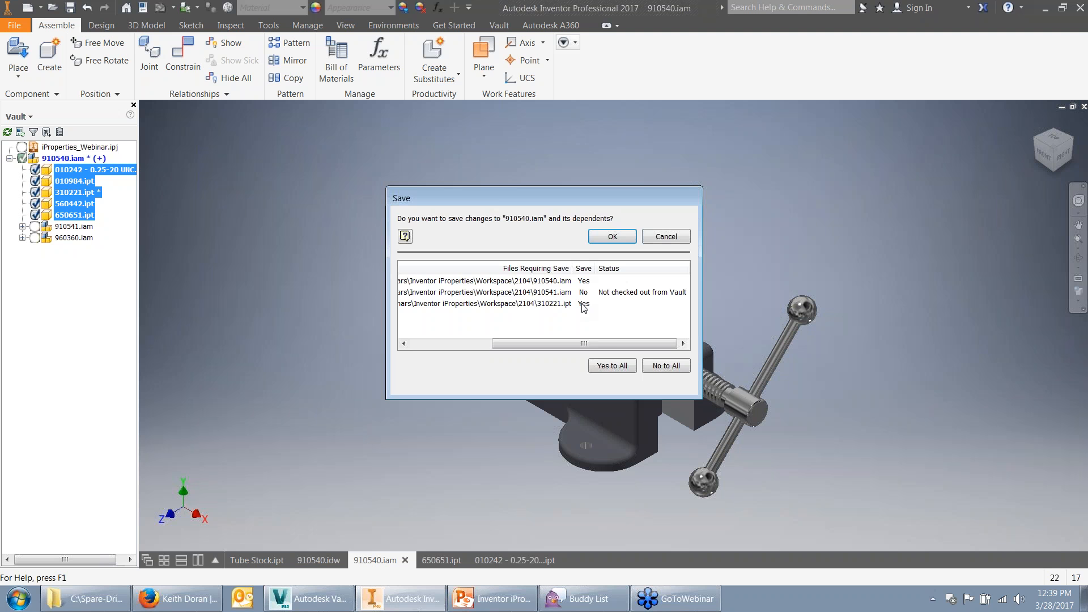
click(608, 237)
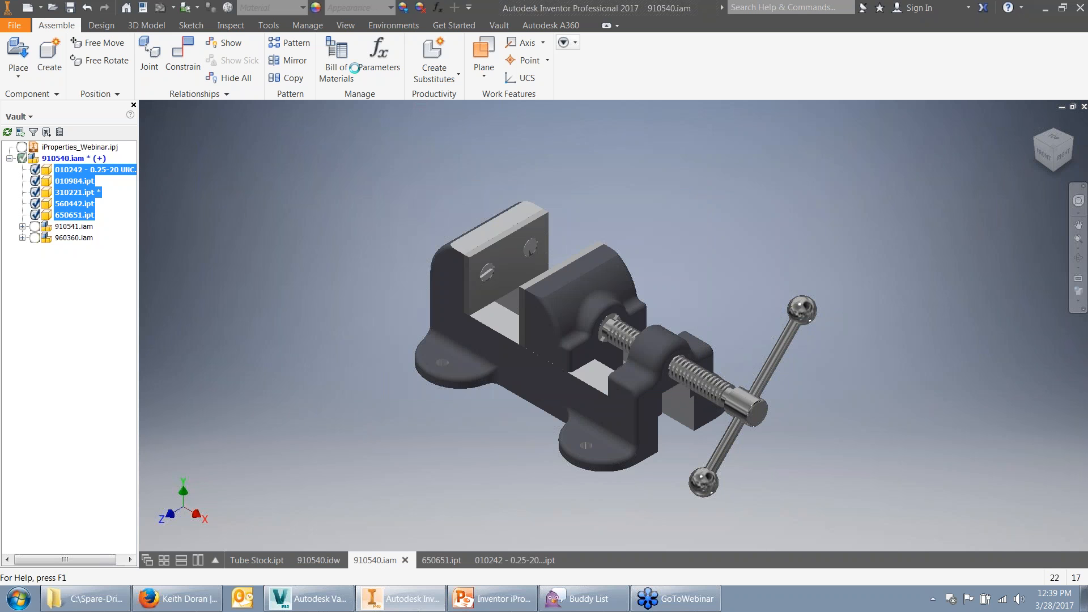
click(336, 62)
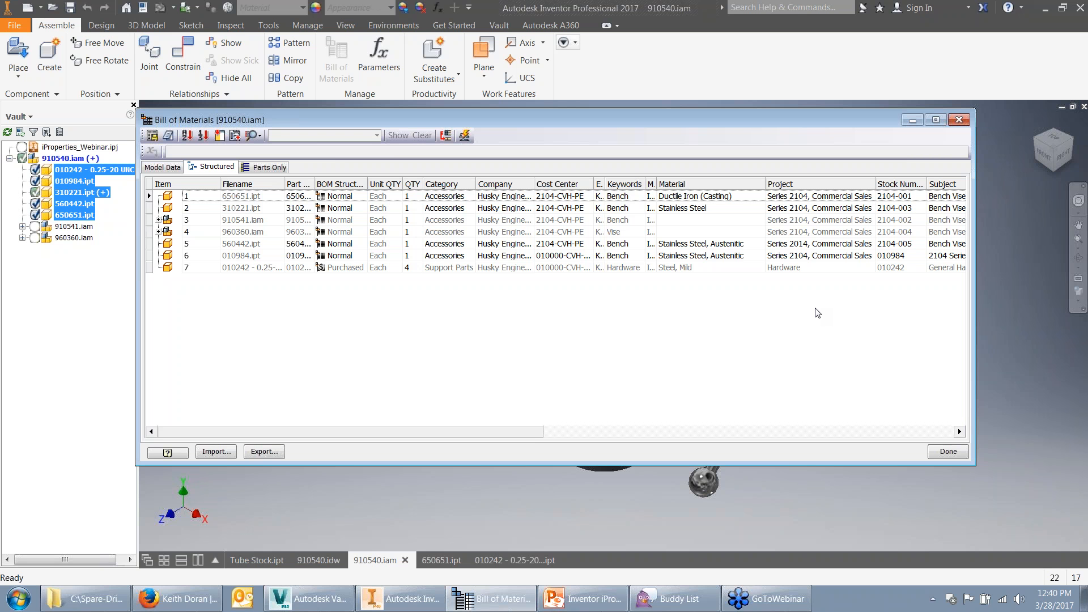
click(948, 452)
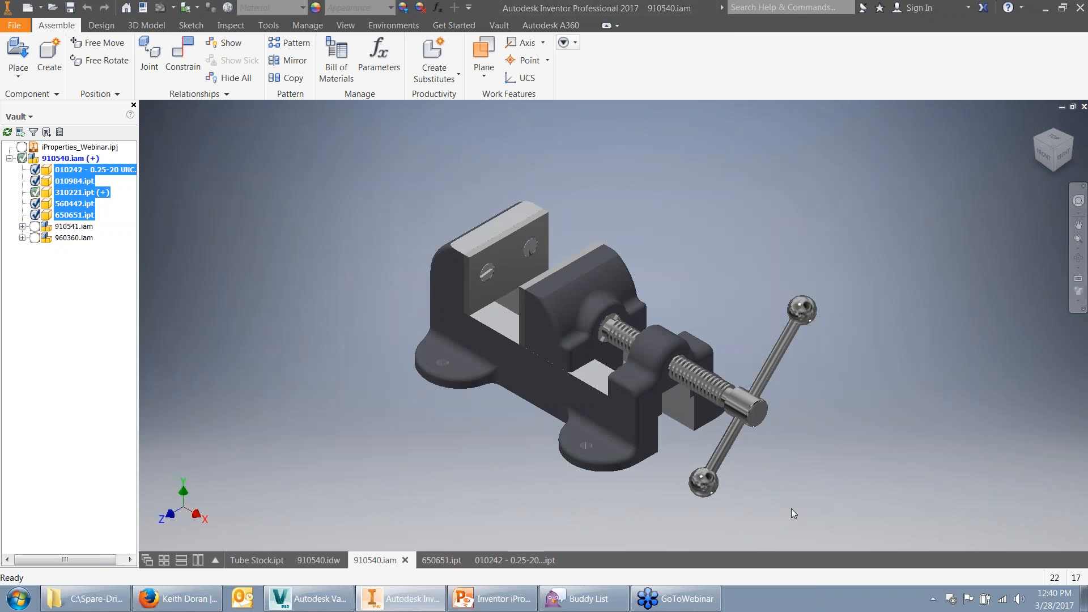
Examine the custom iProperties of 010242 - 0.25-20 UNC.ipt with full property names readable, and return to the 910540.idw drawing
click(525, 560)
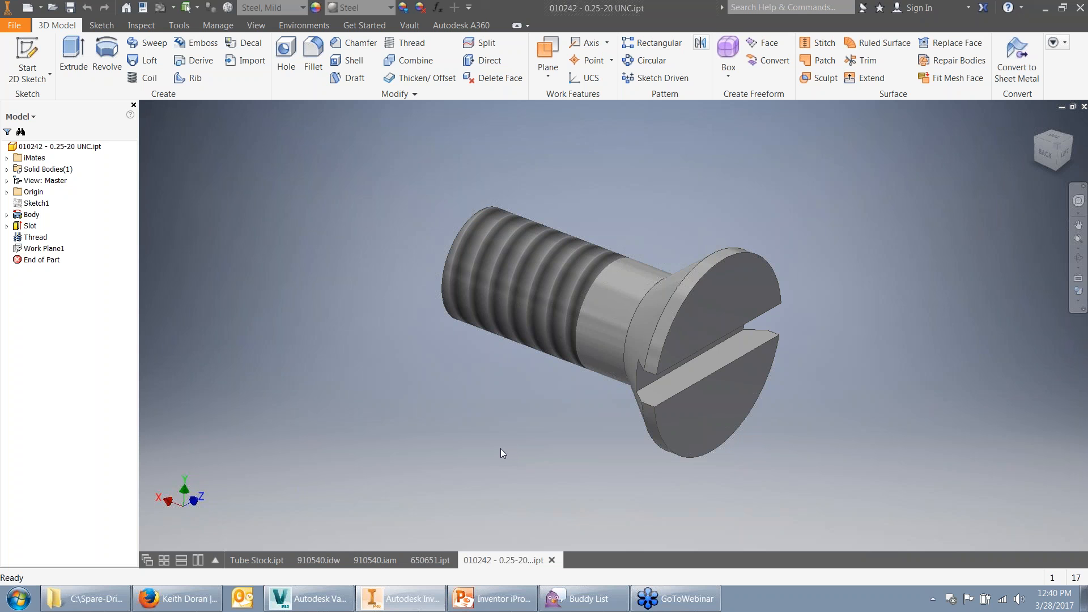
click(143, 8)
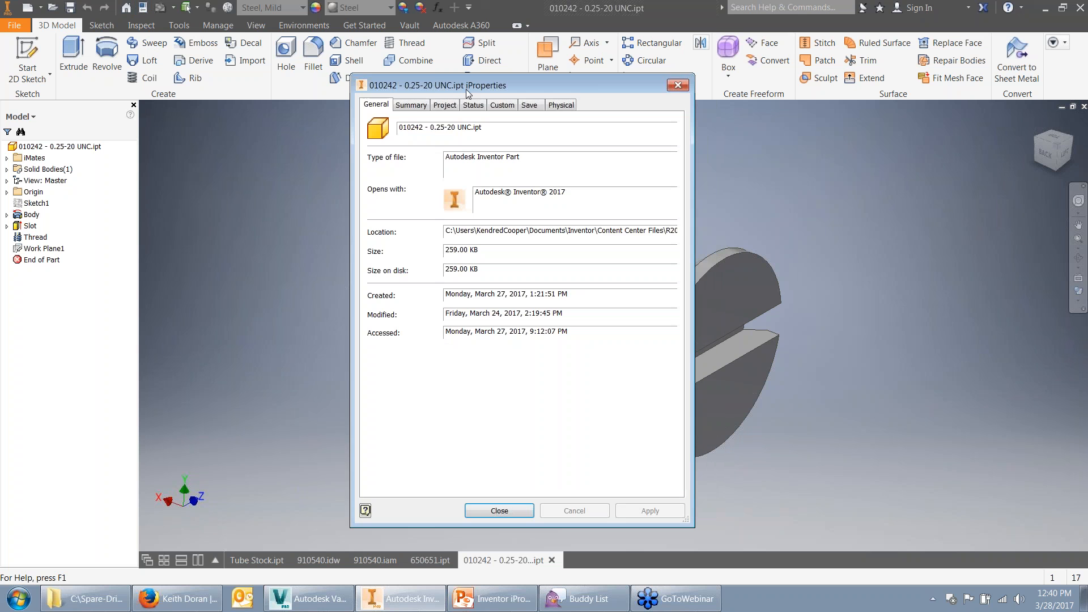
click(501, 106)
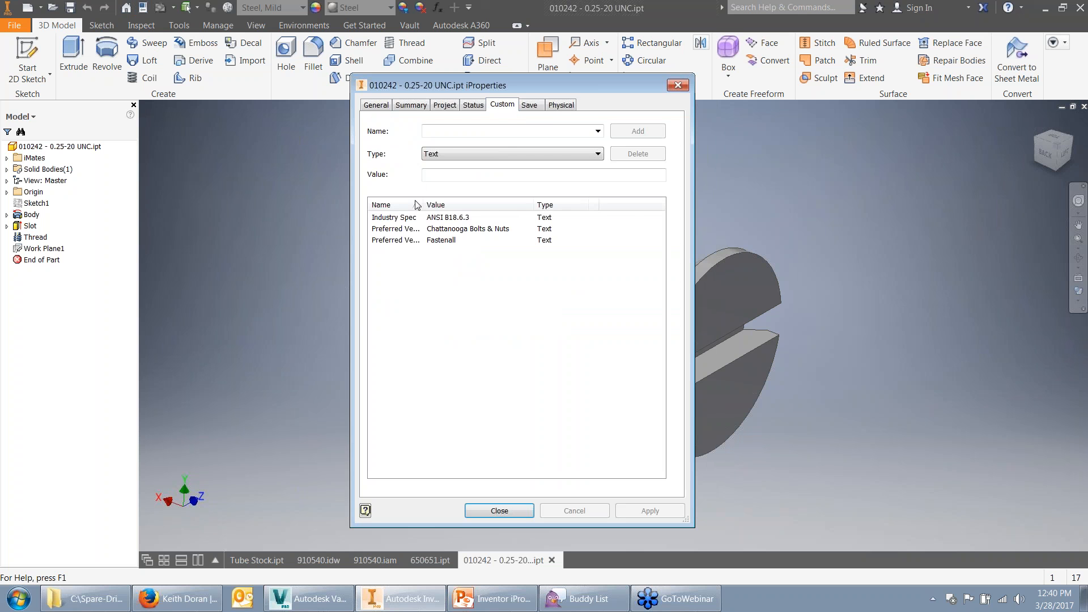
drag(424, 205, 457, 205)
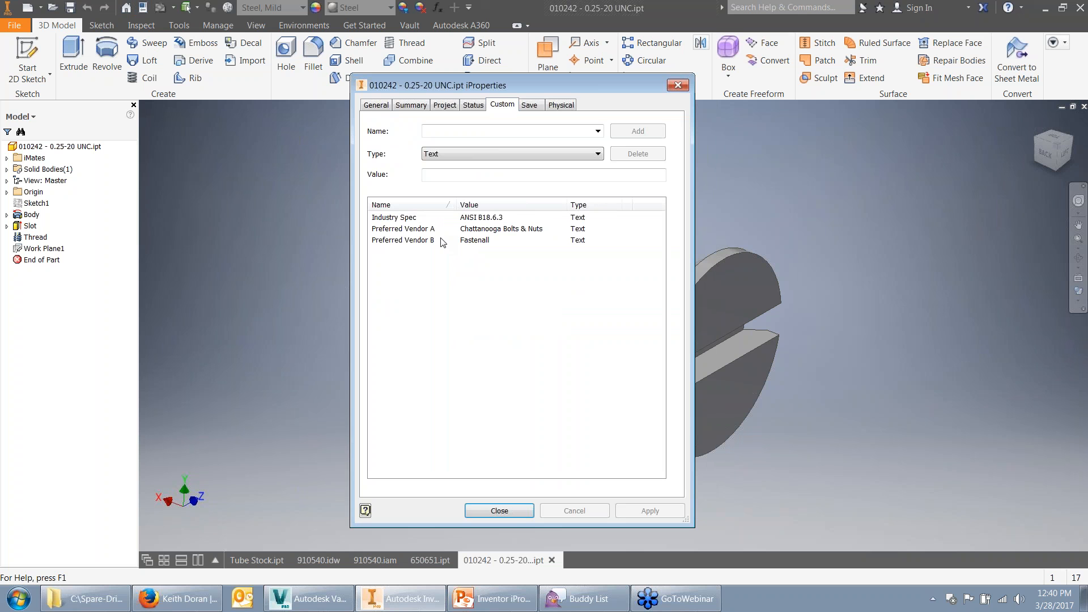
click(499, 512)
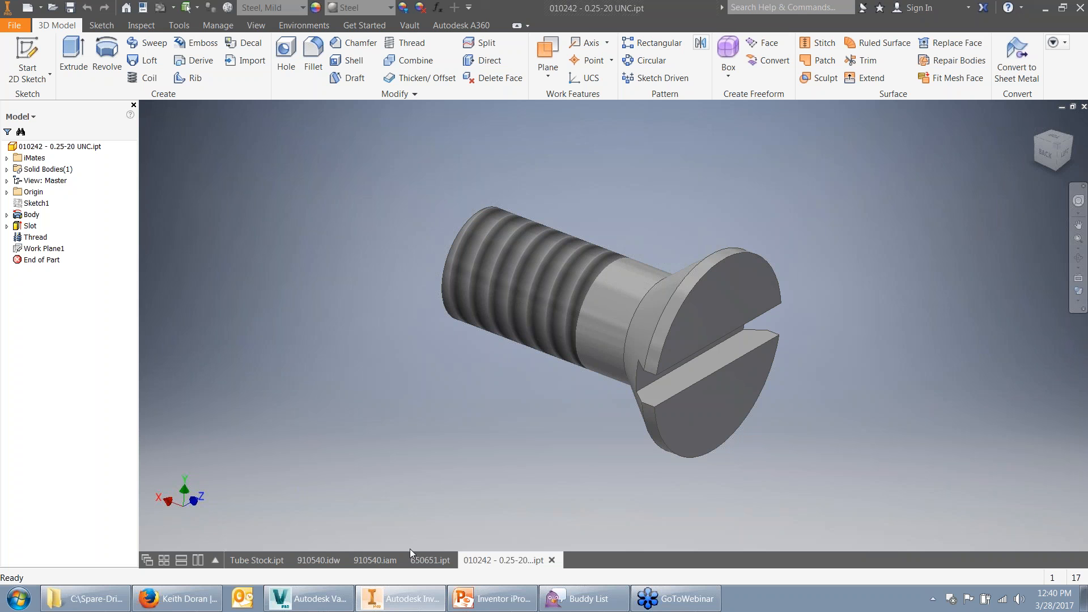
click(379, 558)
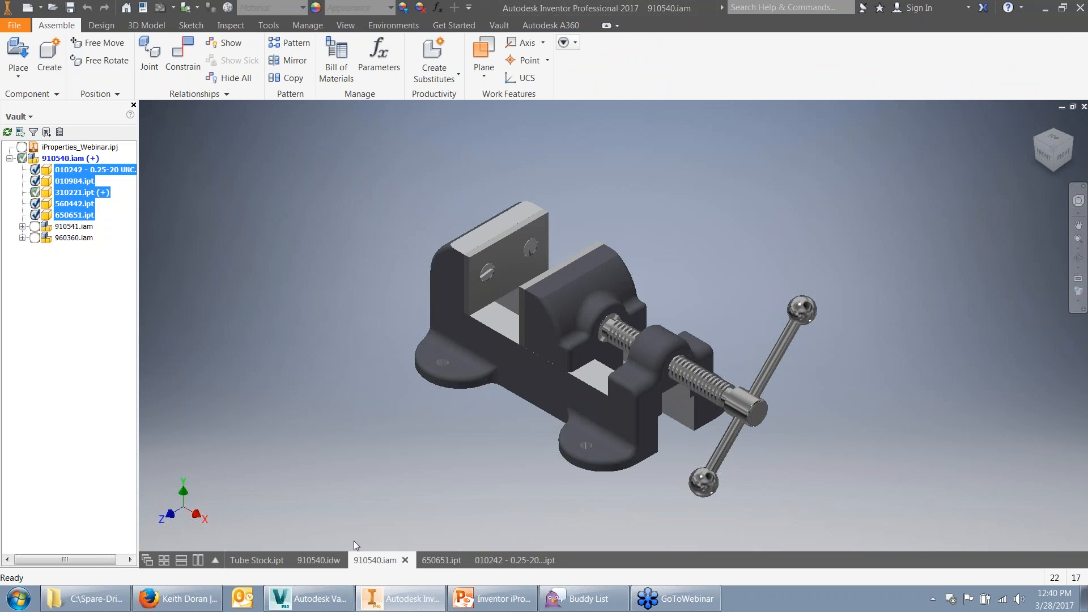
click(318, 560)
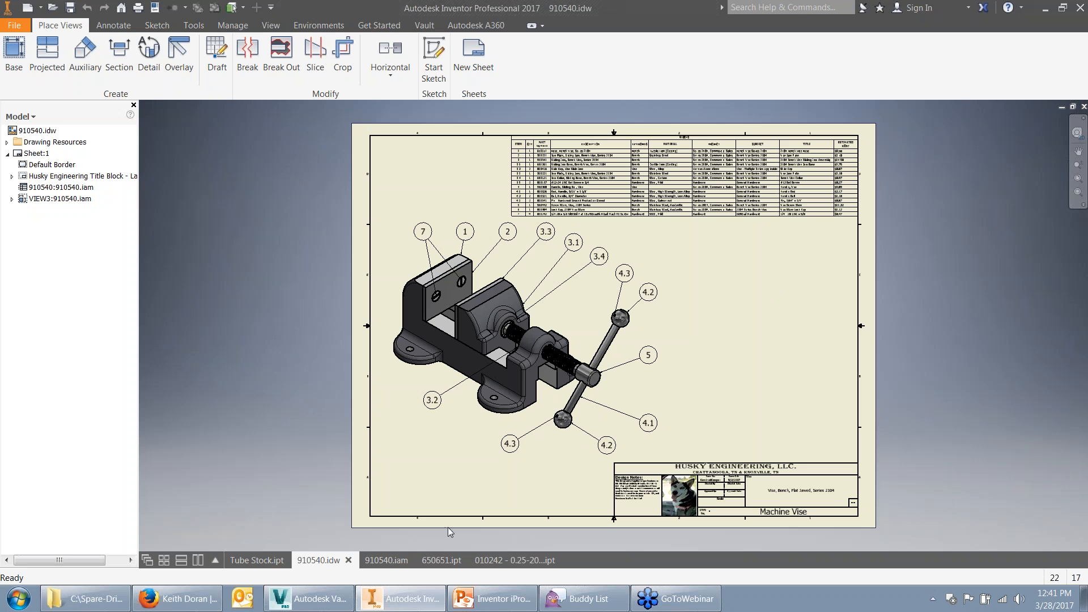
Switch to Autodesk Vault, collapse the System property group, and examine the user-defined properties of 310221.ipt
click(324, 599)
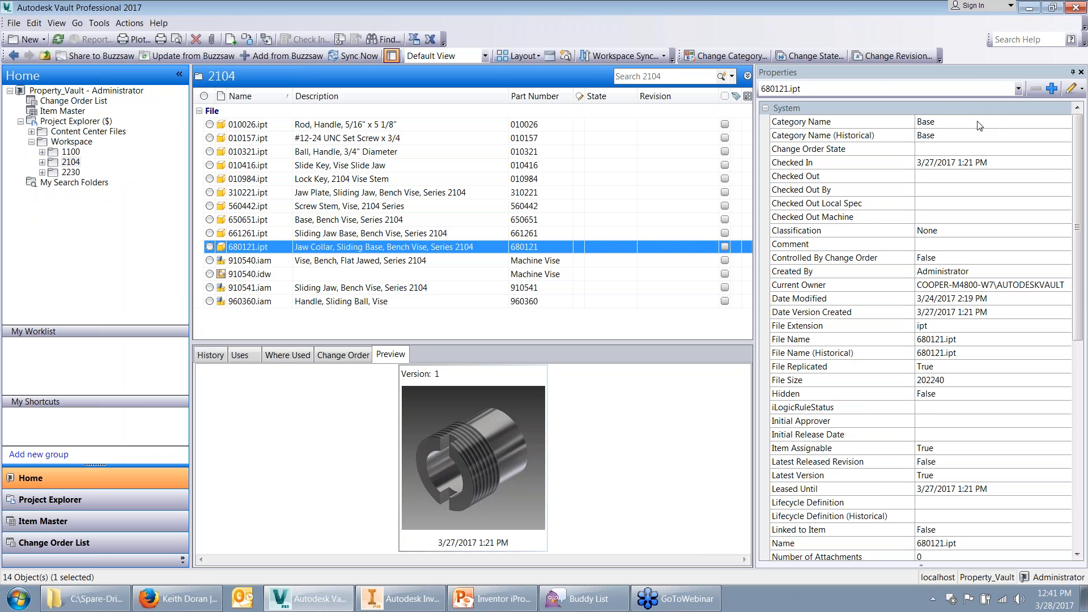
mouse_move(1083, 202)
mouse_down()
mouse_move(1086, 442)
mouse_move(1078, 193)
mouse_up()
click(765, 109)
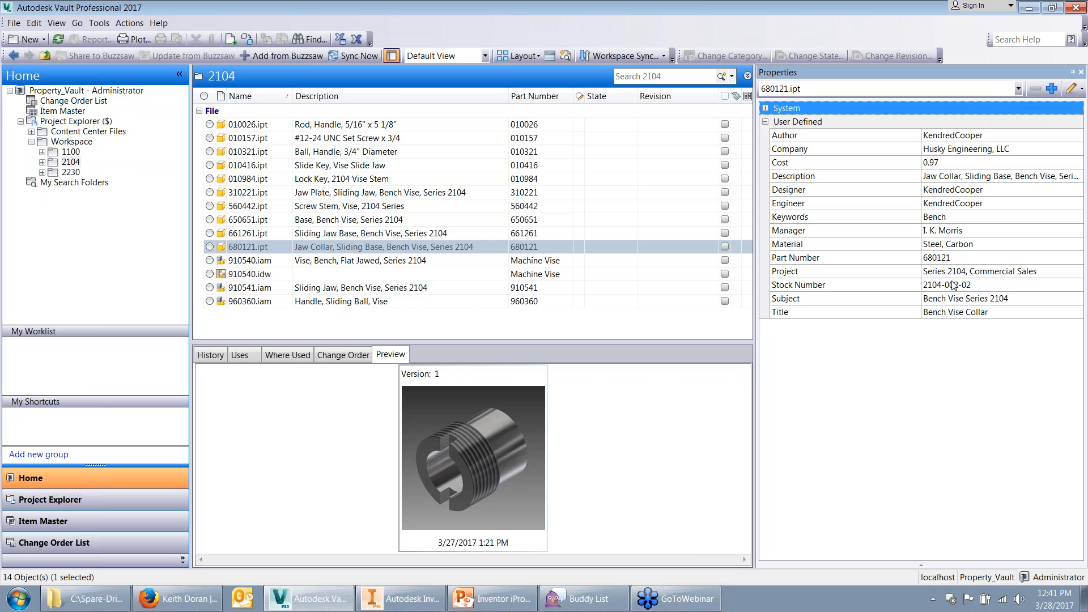
click(264, 247)
click(248, 193)
Look at the editable properties of 910540.idw in Vault's Property Edit window and leave it without making changes
click(258, 261)
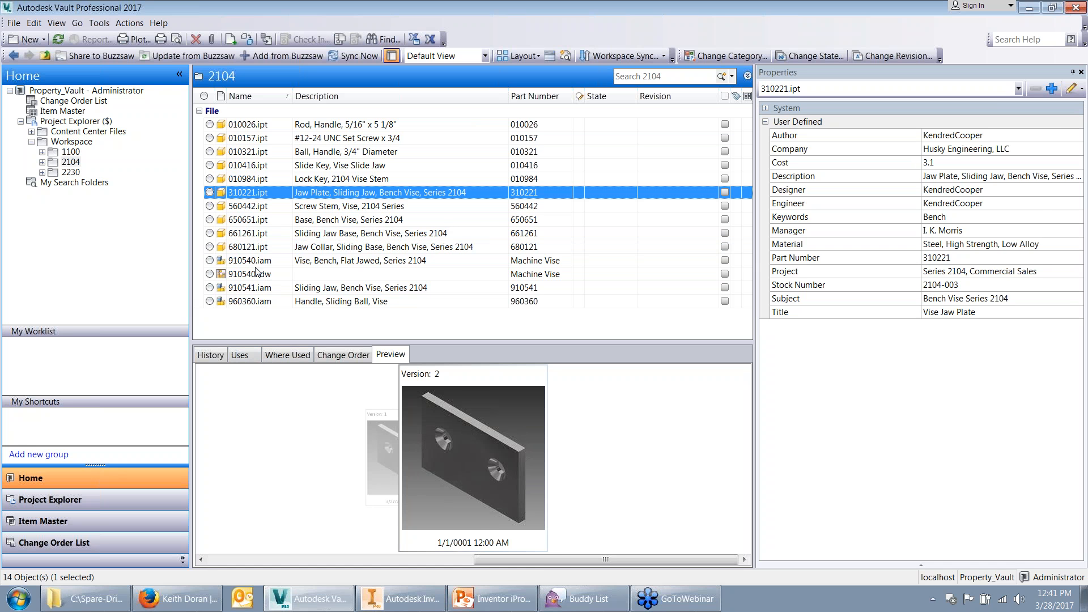
click(256, 277)
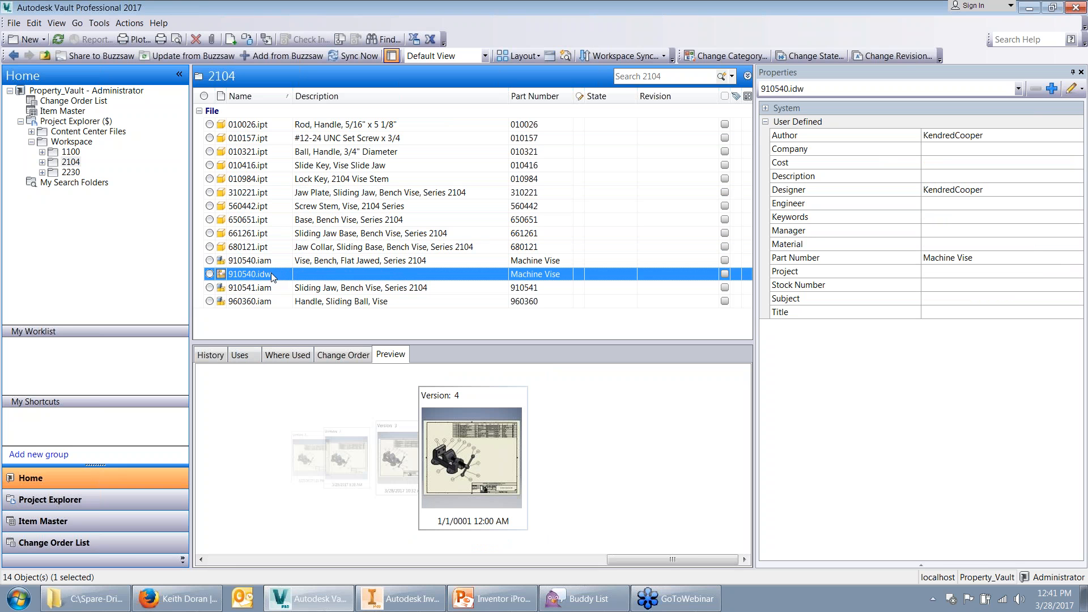
click(1068, 91)
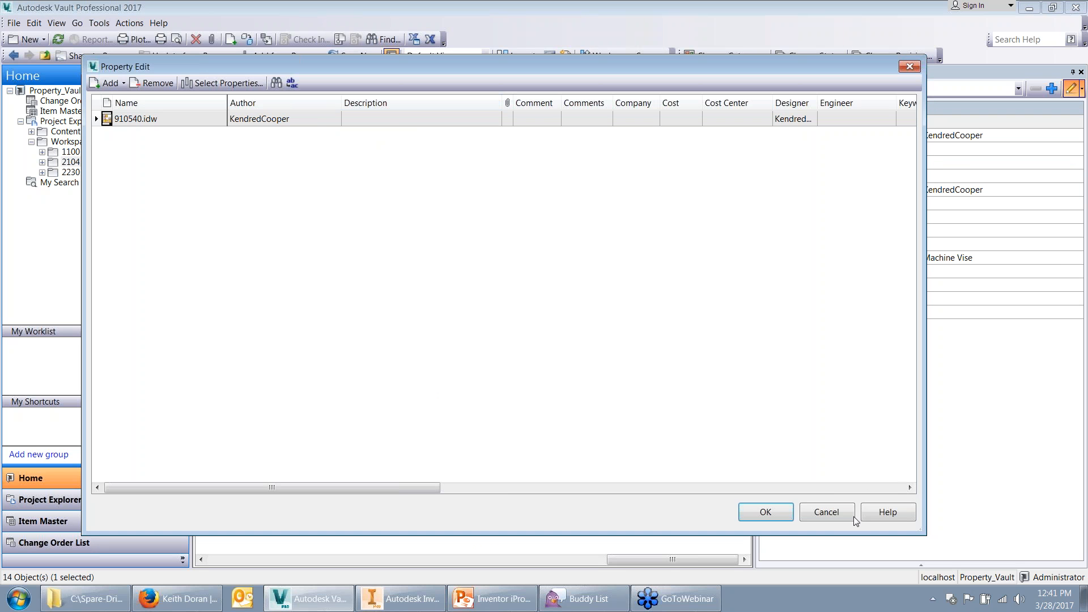
click(838, 509)
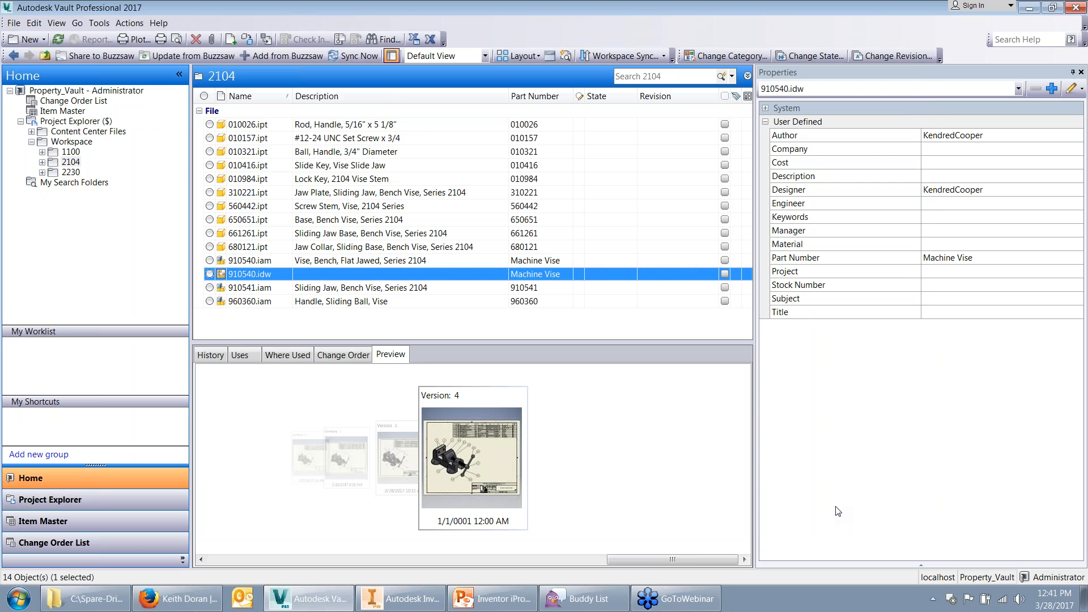
Review the user-defined properties of 910540.iam, 650651.ipt and 910541.iam in Vault
click(238, 261)
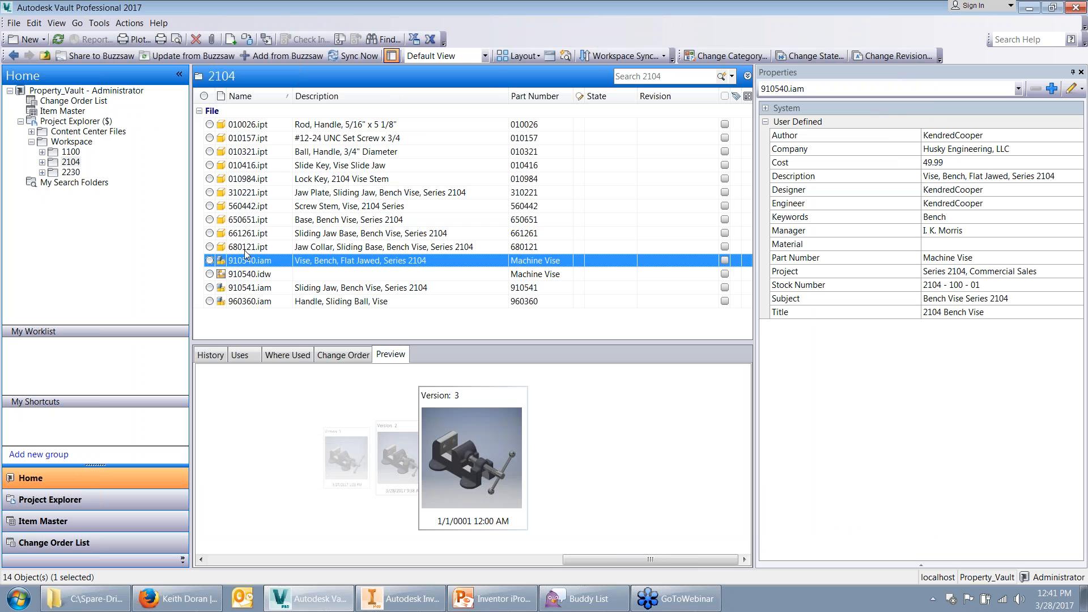
click(257, 221)
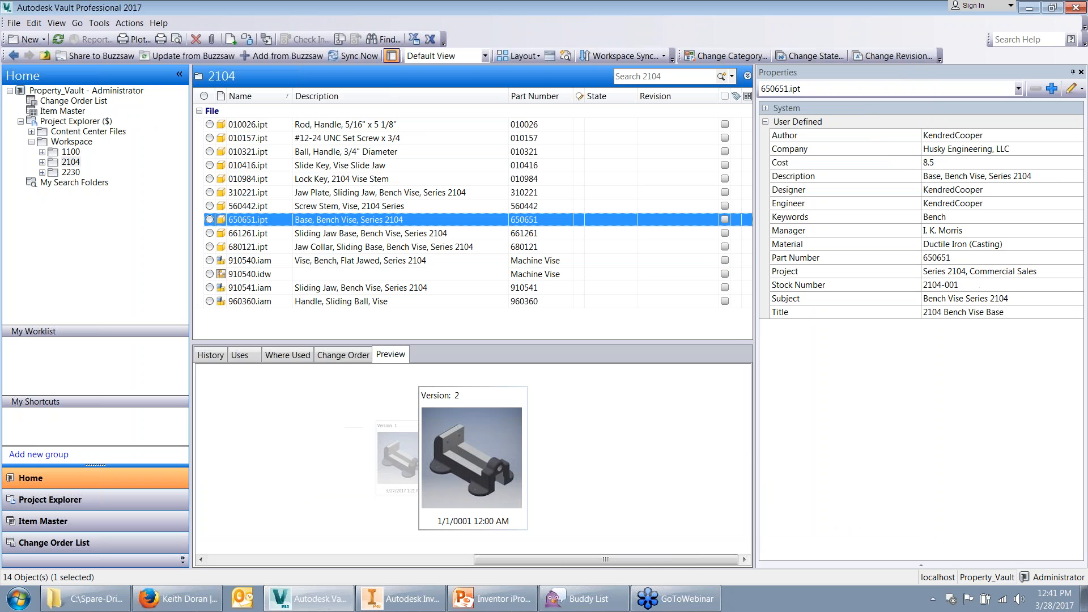
click(250, 286)
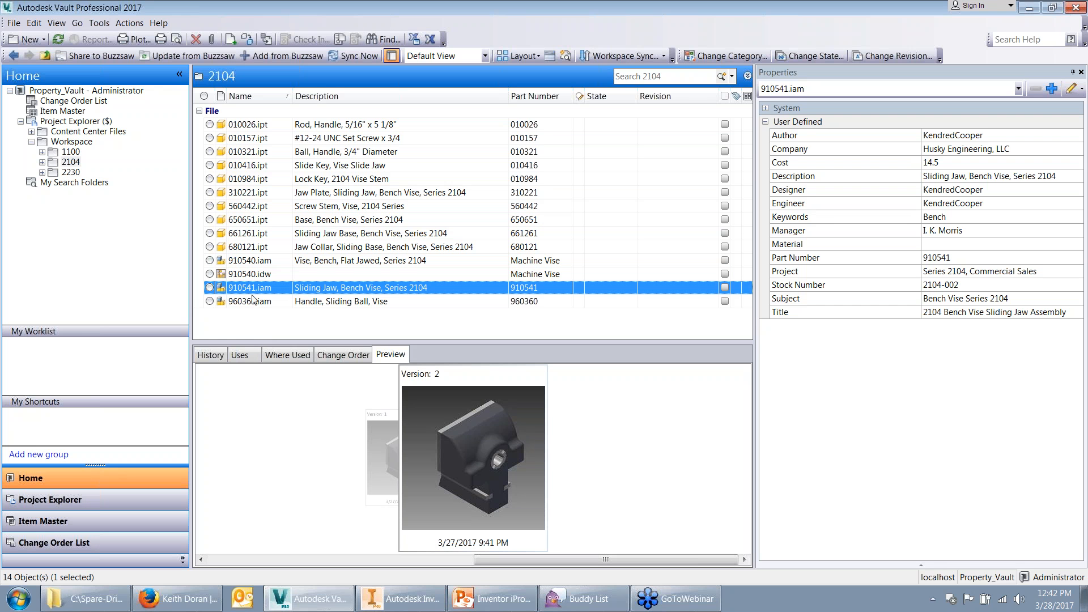
Expand the files used by 910541.iam and examine the properties of its component 010157.ipt, including Keywords
click(245, 357)
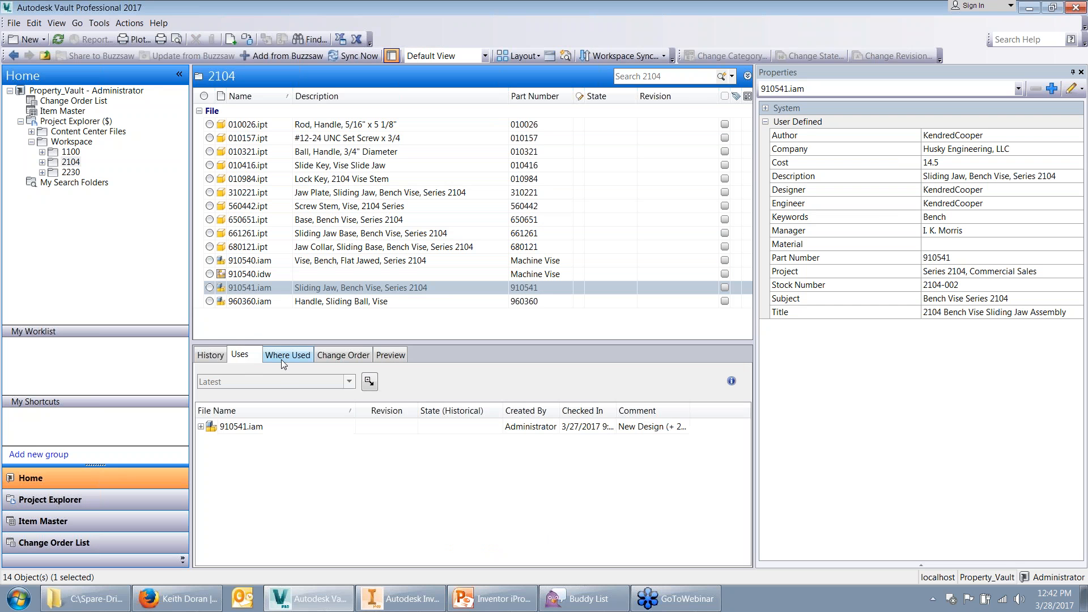
click(244, 429)
click(201, 427)
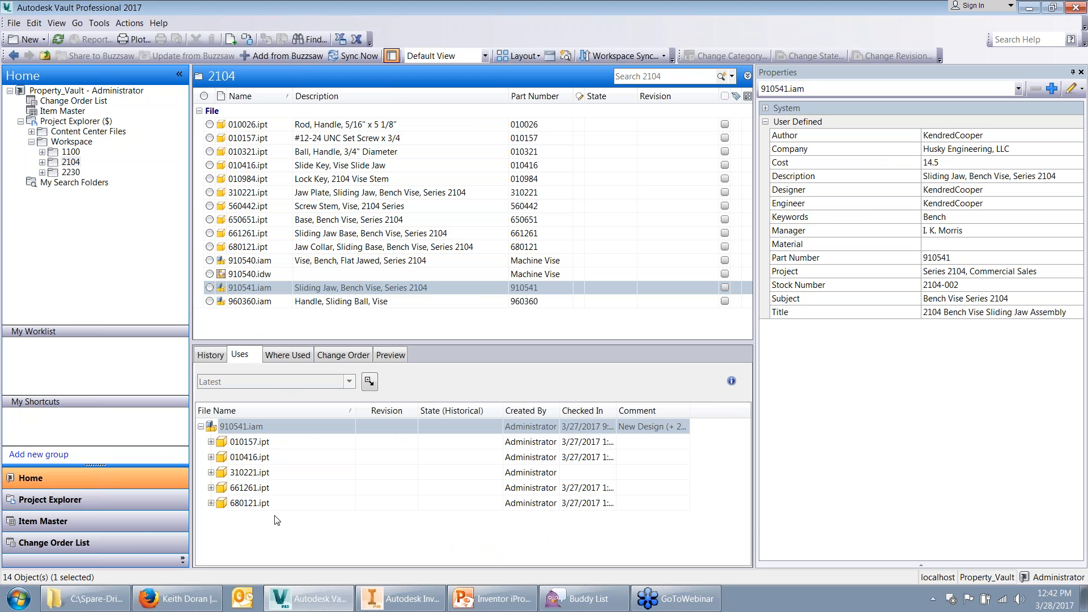
click(269, 445)
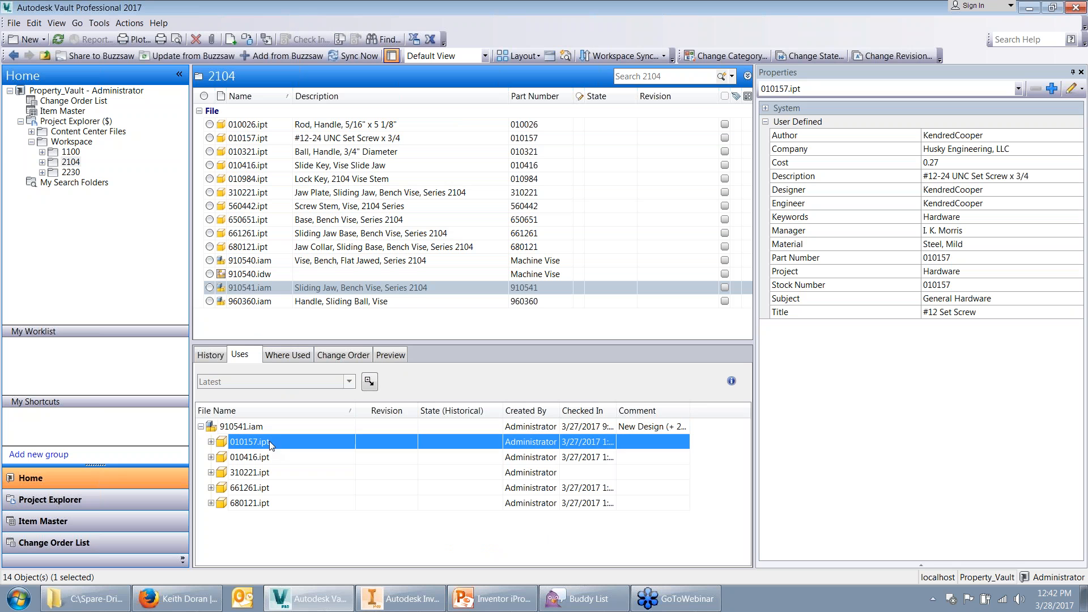
click(941, 217)
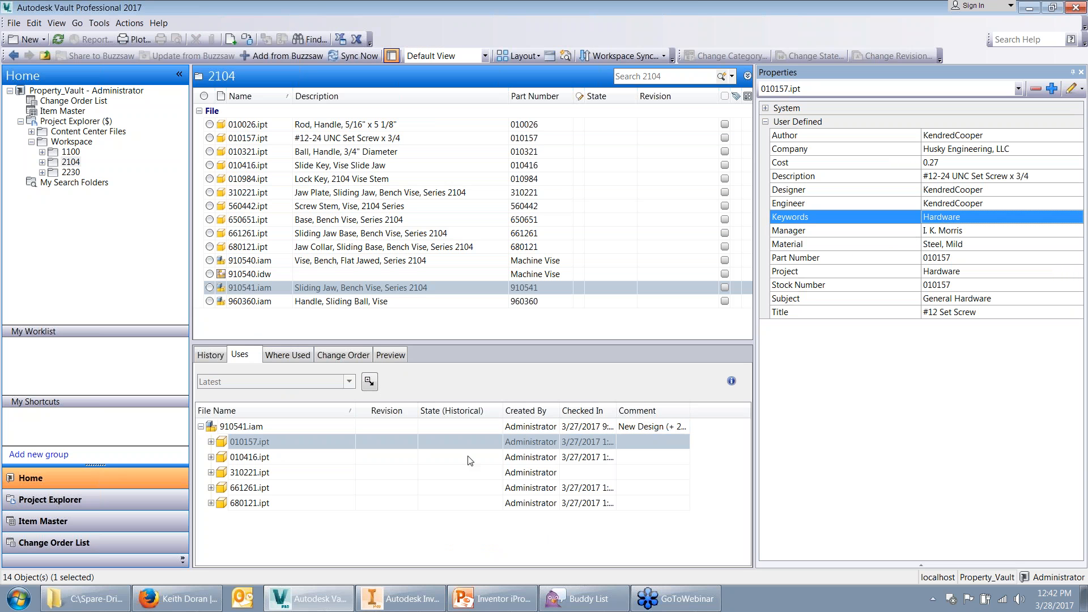
Go to 010157.ipt in its Vault folder and expand its where-used tree through 910541.iam and 910919.iam
click(282, 443)
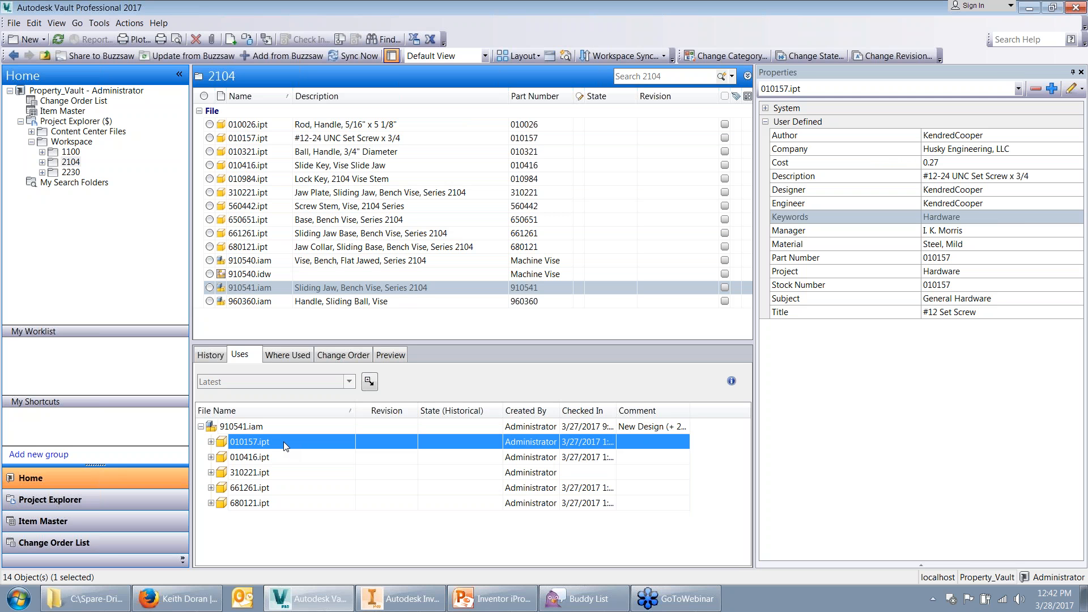
right_click(284, 441)
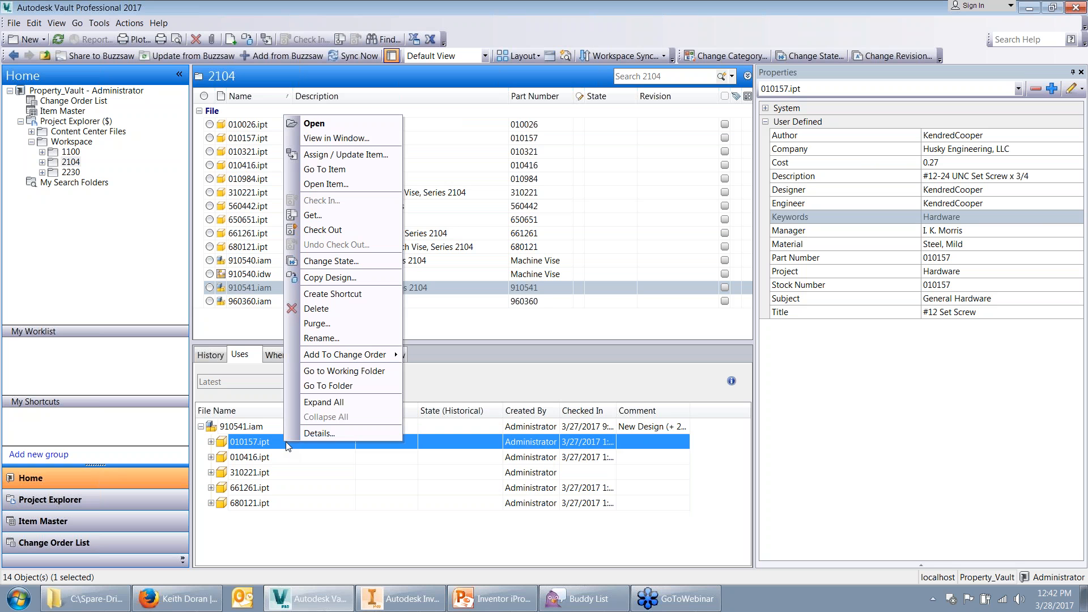
click(328, 386)
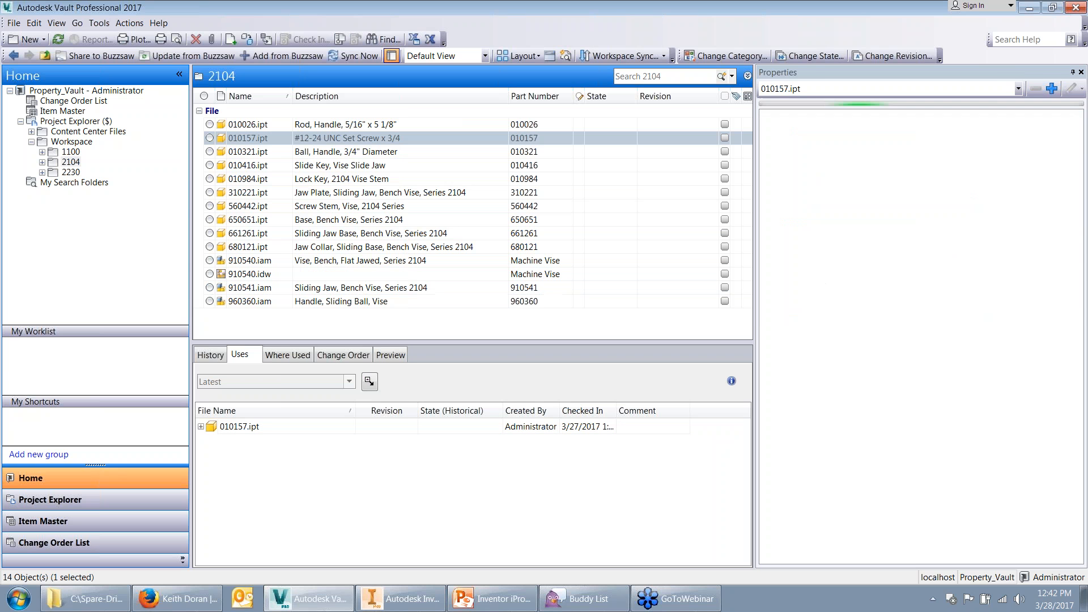
click(281, 354)
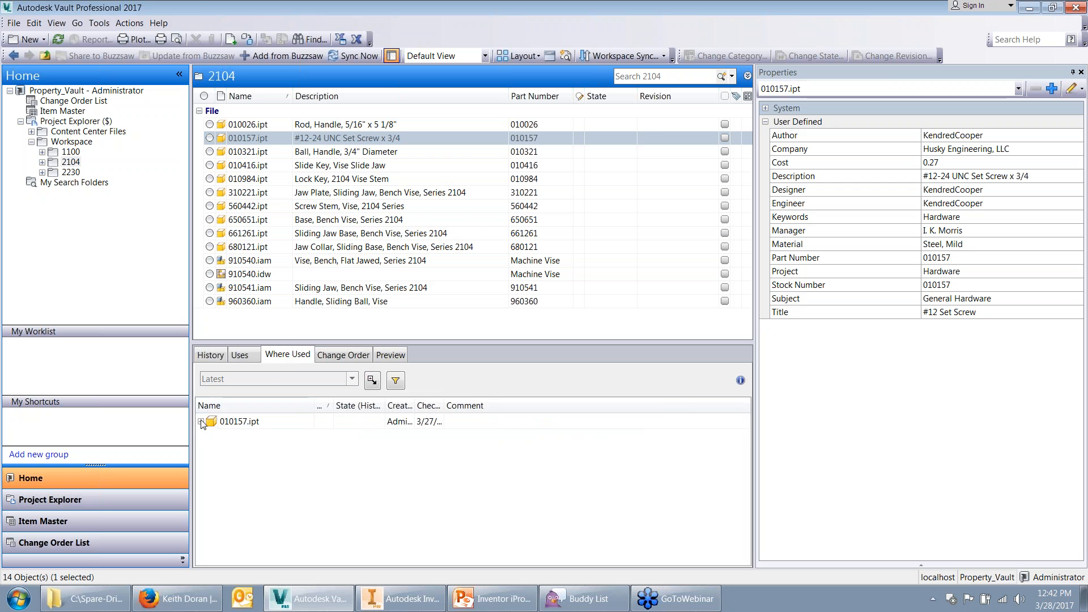
click(211, 437)
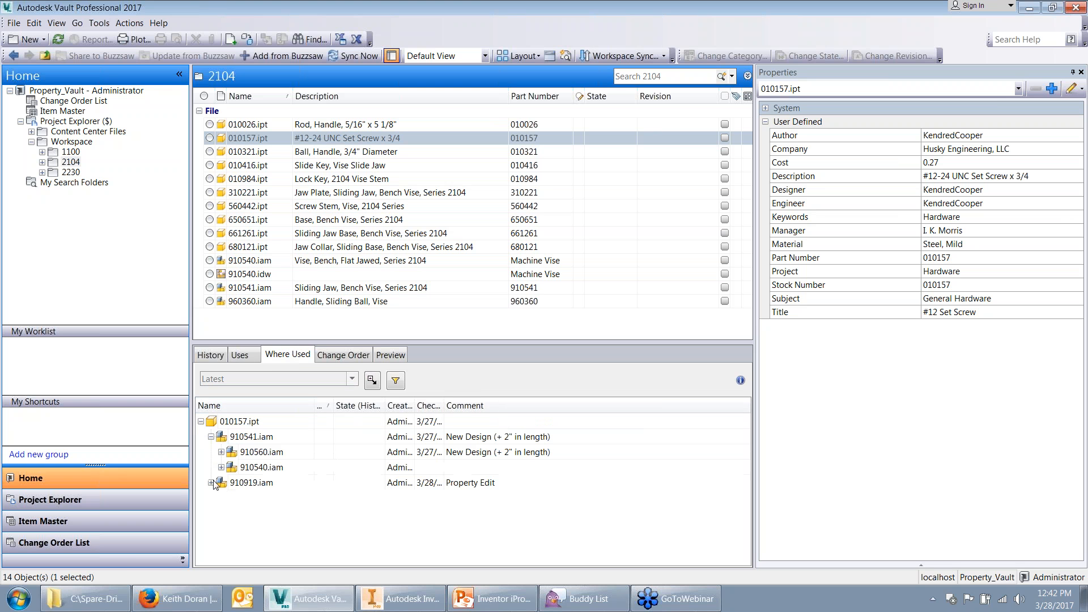
click(210, 483)
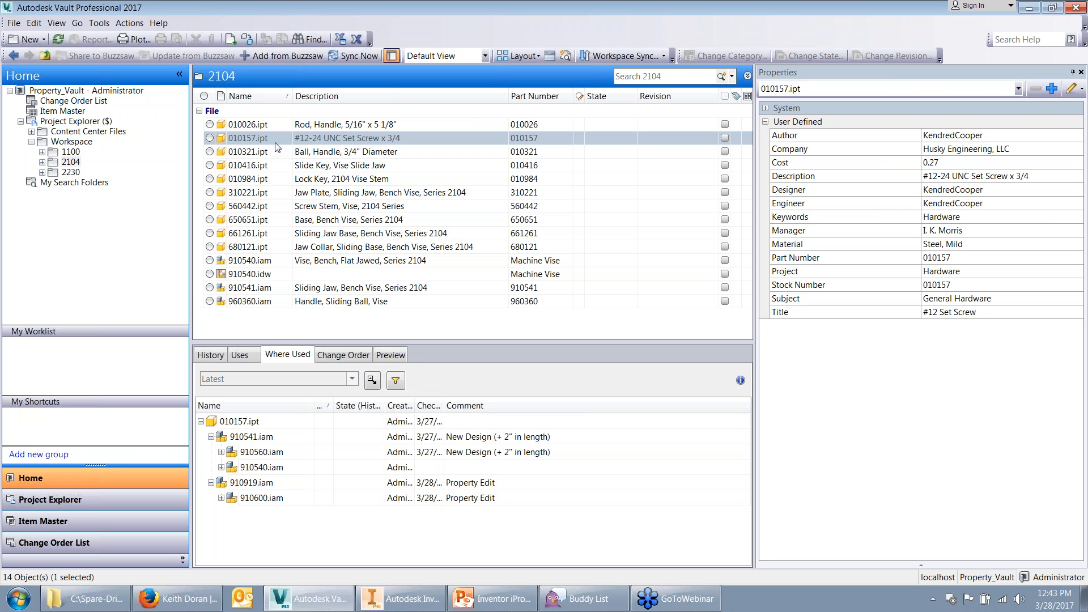
Open an advanced Find search from the Workspace folder and add the criterion Material is not empty
click(71, 141)
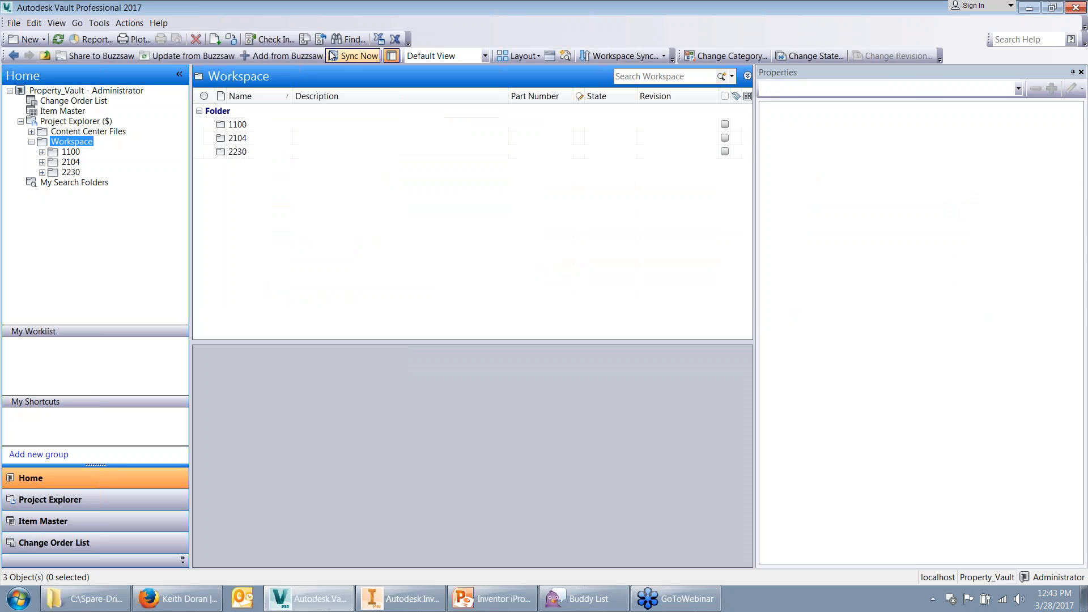
click(349, 39)
drag(513, 11, 496, 90)
click(386, 245)
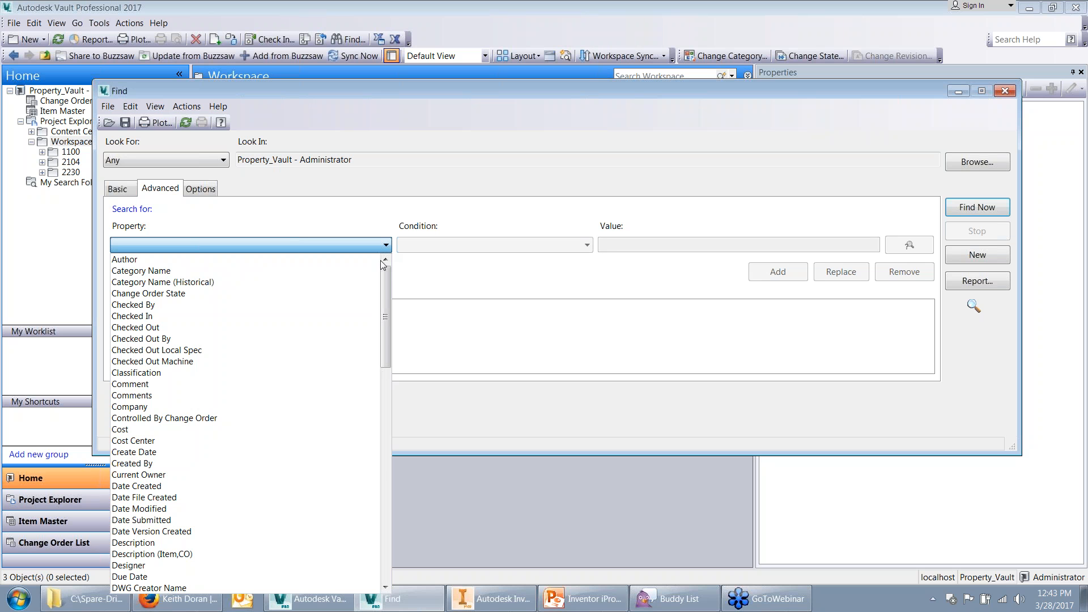
drag(386, 289, 379, 349)
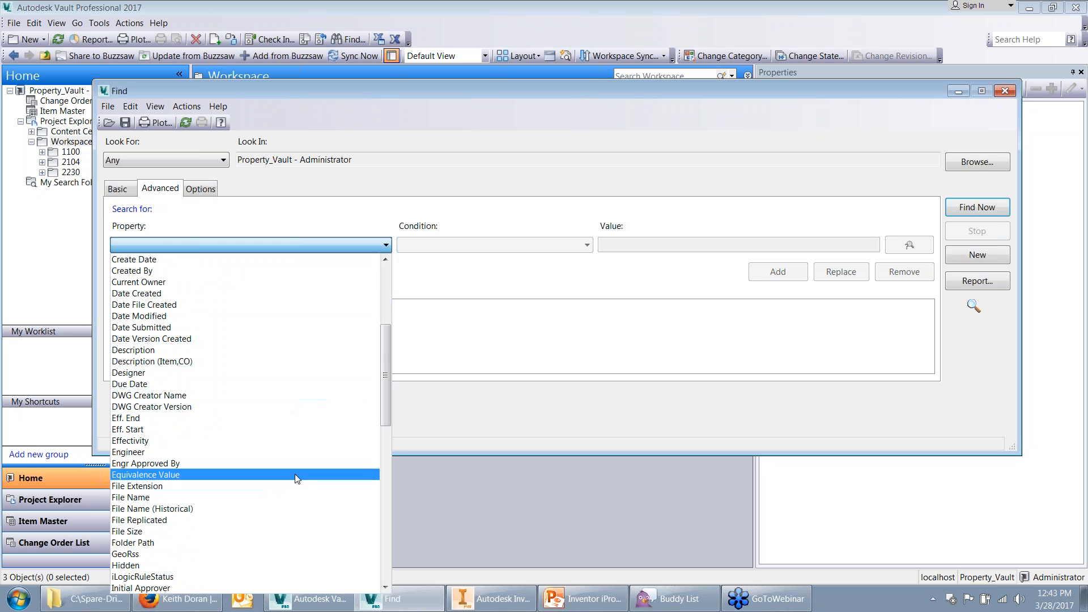
drag(380, 387, 383, 437)
scroll(219, 499, down, 2)
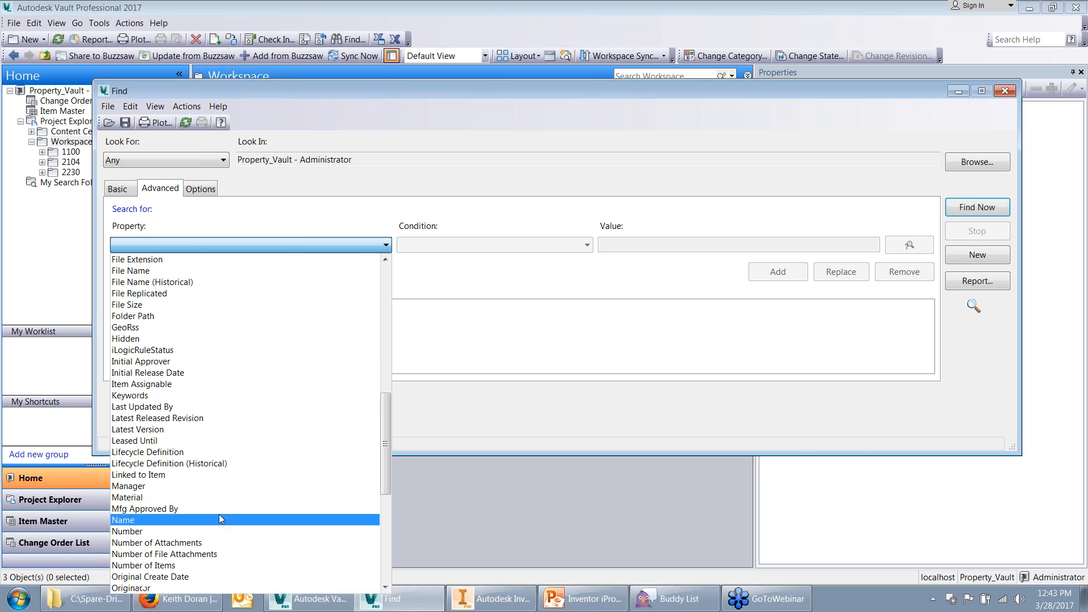
click(215, 503)
click(569, 246)
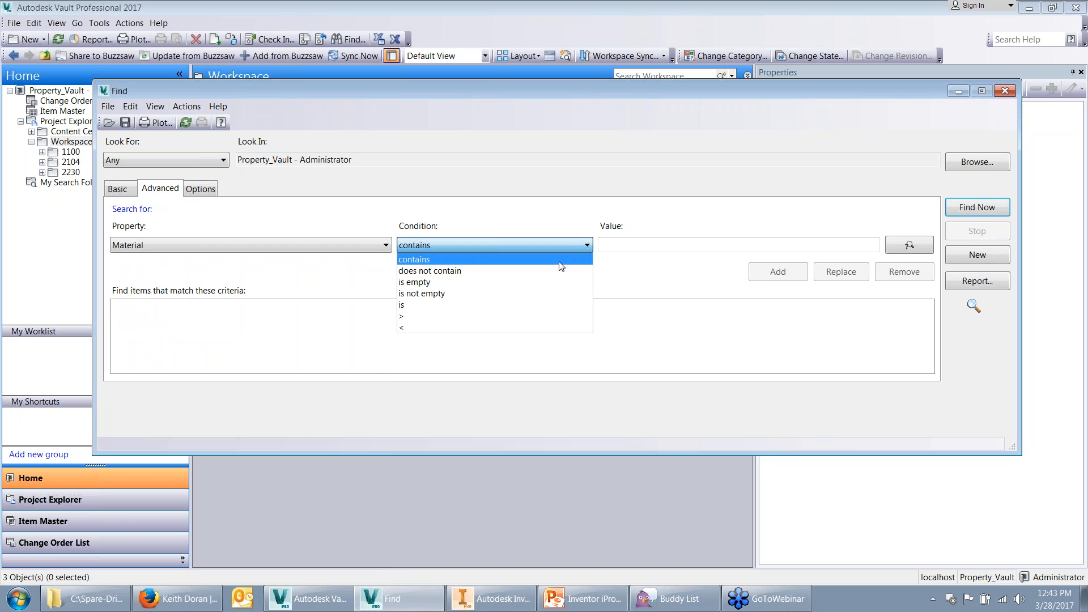
click(535, 294)
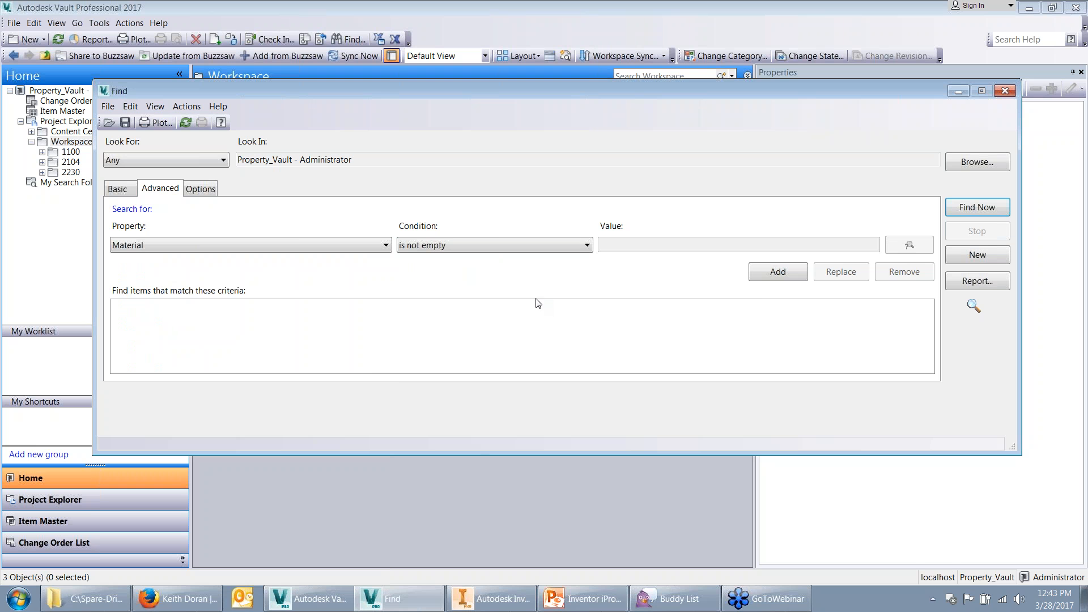
click(775, 276)
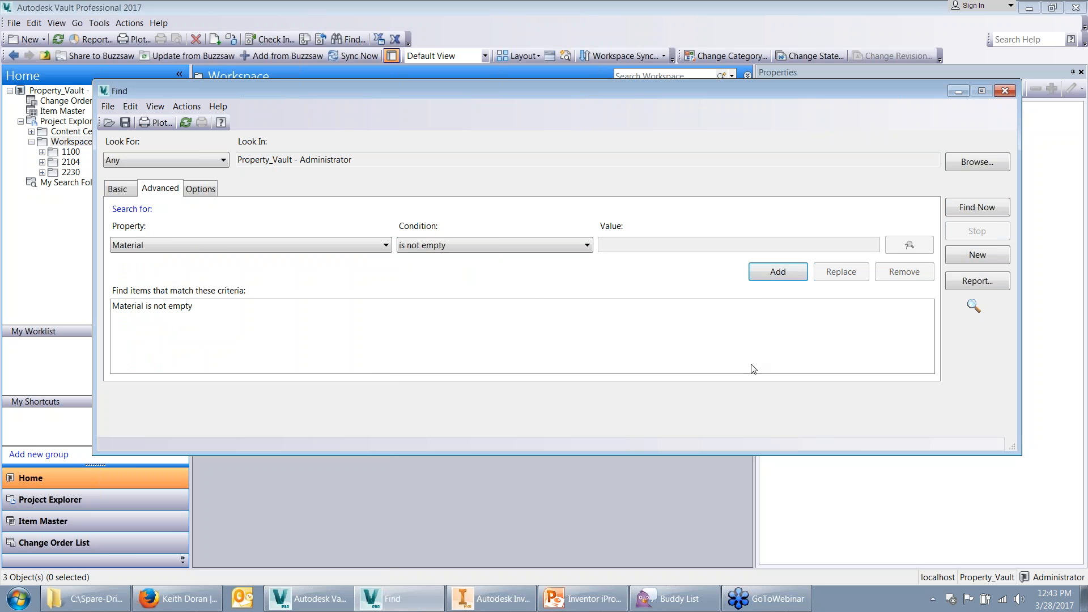
Run the Material search, enlarge the Find window and look through the listed parts, including 010157.ipt
click(967, 209)
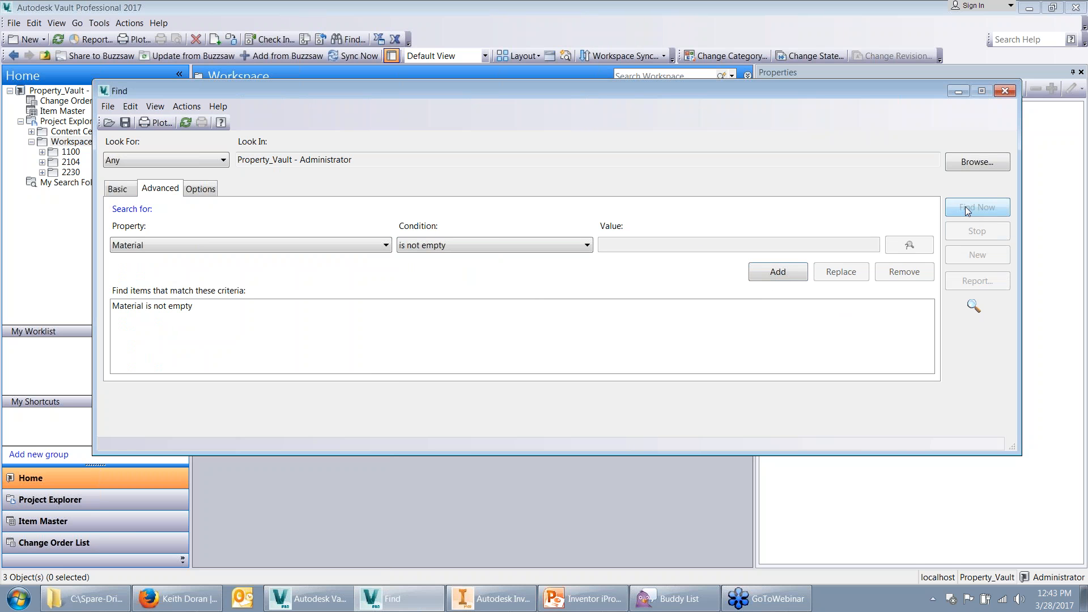
drag(777, 90, 757, 33)
drag(986, 385, 984, 436)
drag(988, 502, 924, 549)
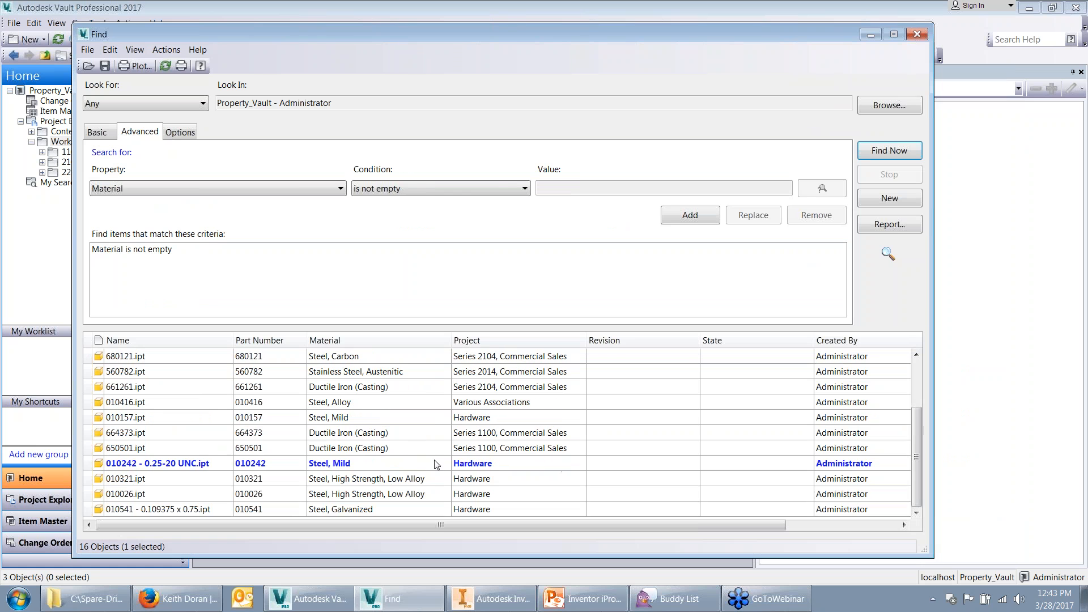
click(212, 419)
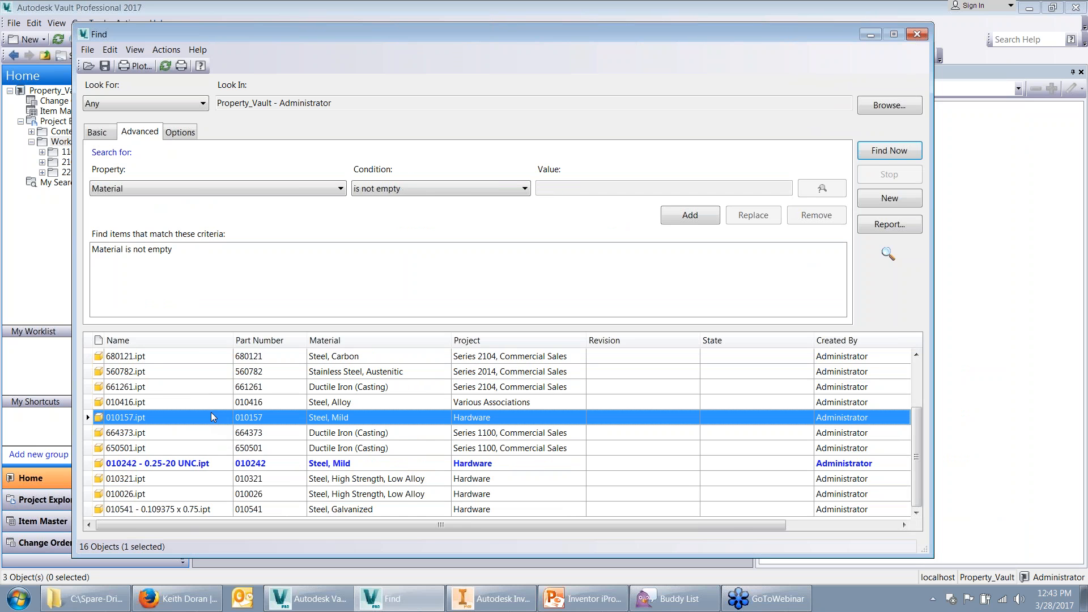
scroll(445, 422, up, 3)
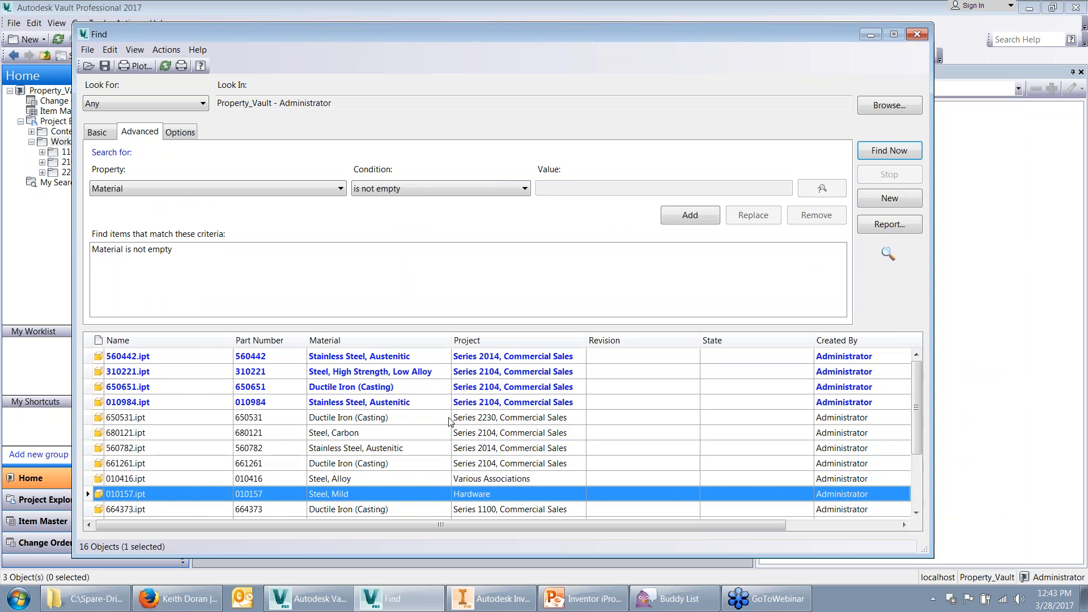
Add a second search criterion, Keywords contains Hardware, and run the combined search
click(294, 291)
click(327, 191)
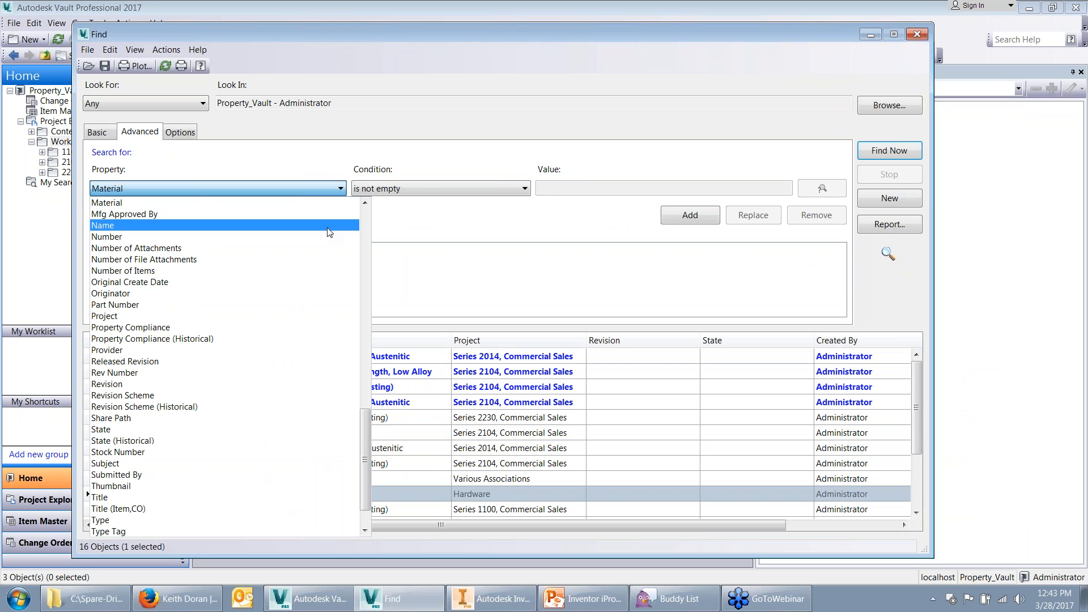
scroll(282, 287, up, 7)
scroll(283, 287, up, 10)
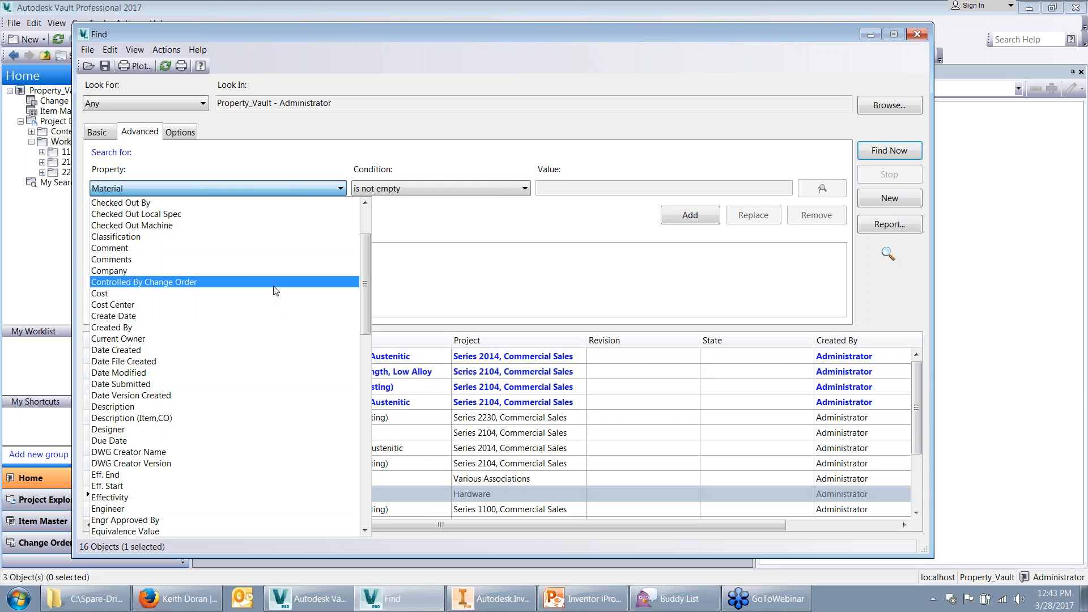
scroll(255, 379, down, 4)
scroll(253, 379, down, 3)
click(235, 440)
click(527, 191)
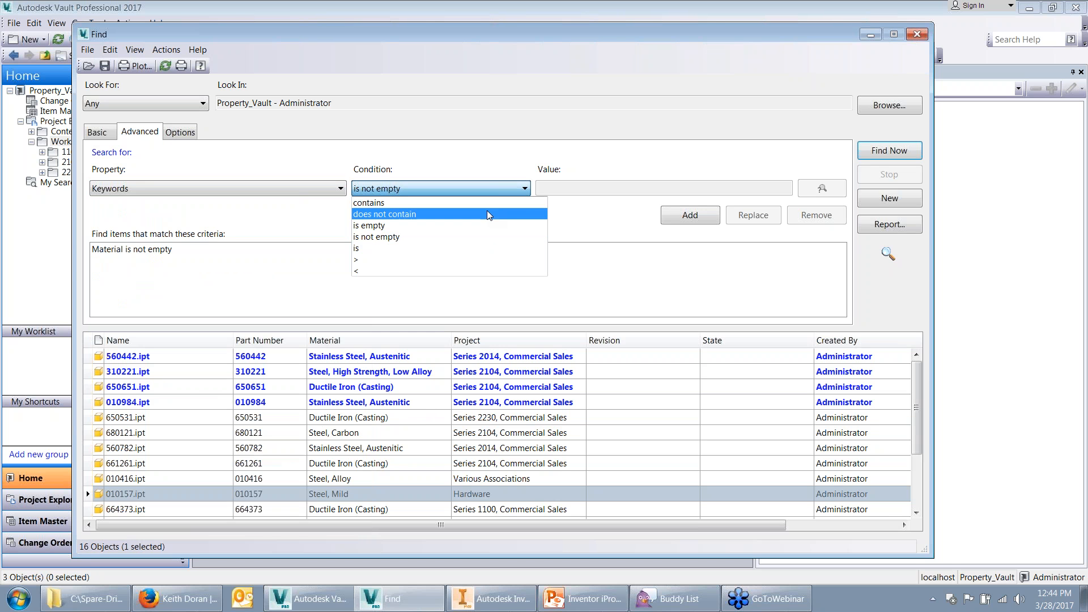
click(488, 212)
click(517, 192)
click(470, 204)
click(549, 188)
text(Hardware)
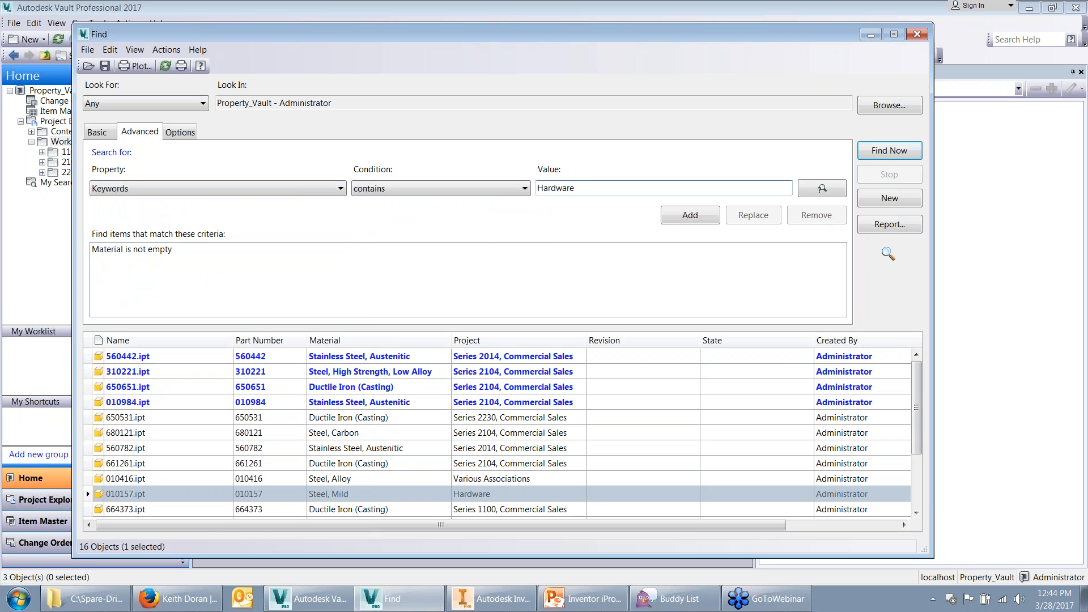
click(711, 213)
click(890, 151)
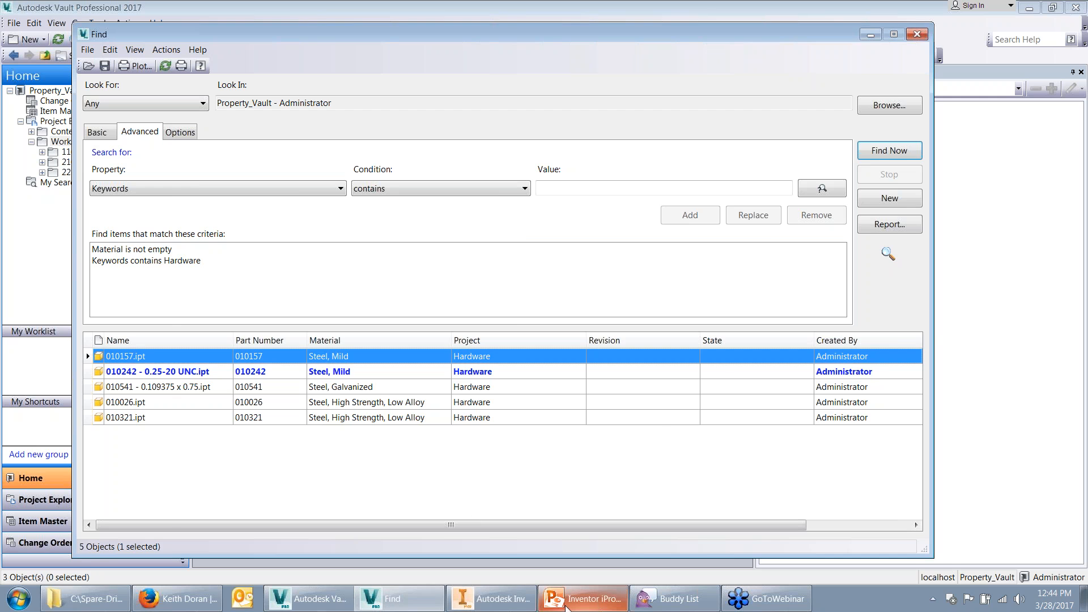
Switch to the Inventor iProperties presentation in PowerPoint, start the slide show and advance to the Q & A slide
click(584, 598)
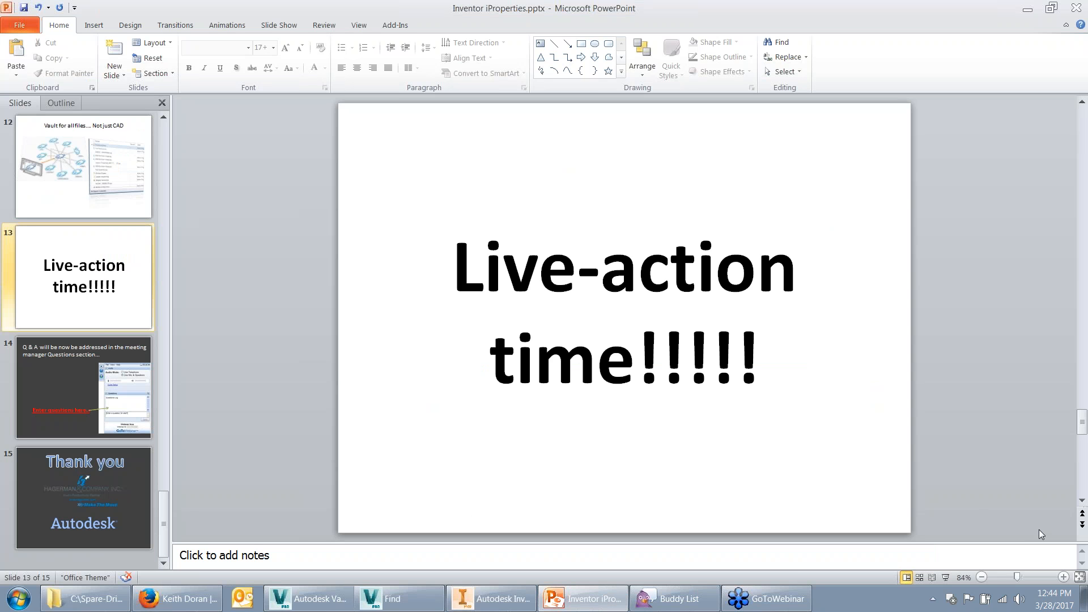
click(945, 577)
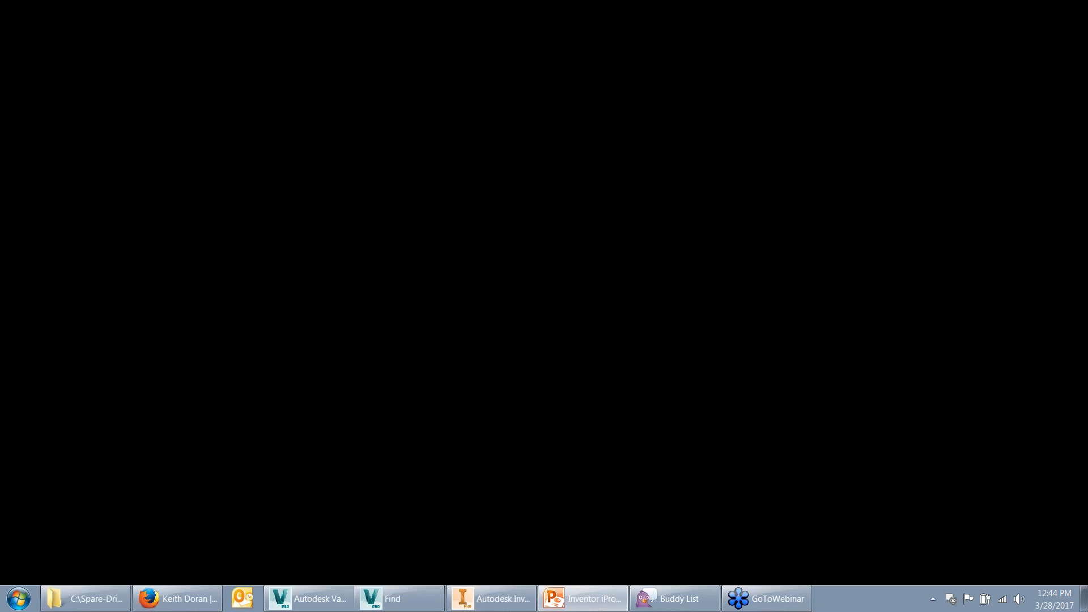
key(Right)
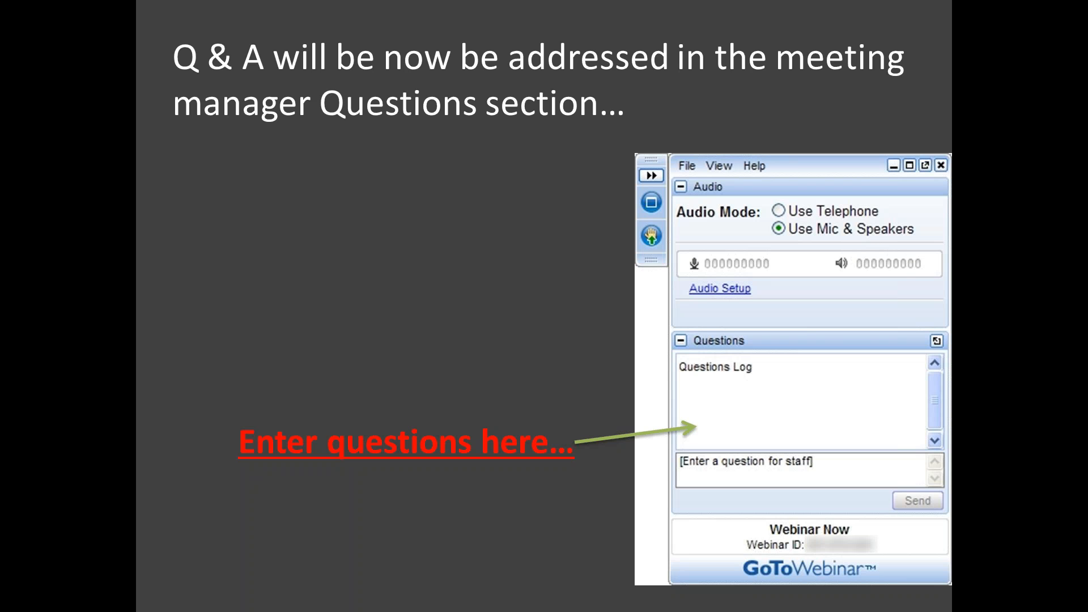